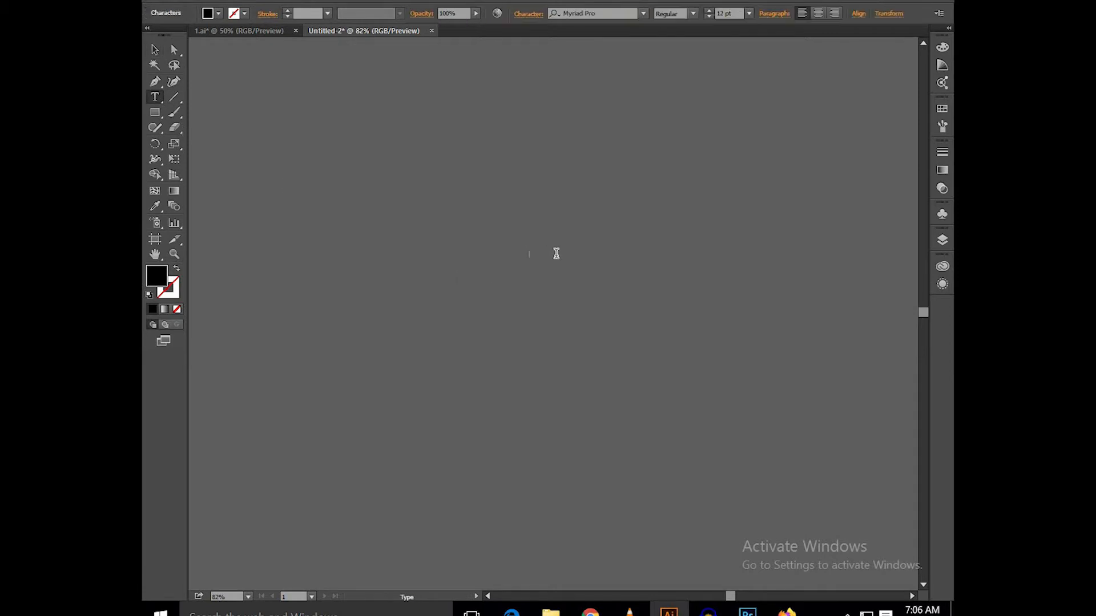
Step: Enlarge the letter B to a font size of about 325.5 pt and place it on the left part of the canvas
click(159, 49)
drag(537, 260, 605, 349)
drag(543, 266, 514, 371)
drag(472, 280, 379, 315)
Step: Set the letter B's font to Arial in the Black style and move the letter slightly lower
click(592, 8)
text(ar)
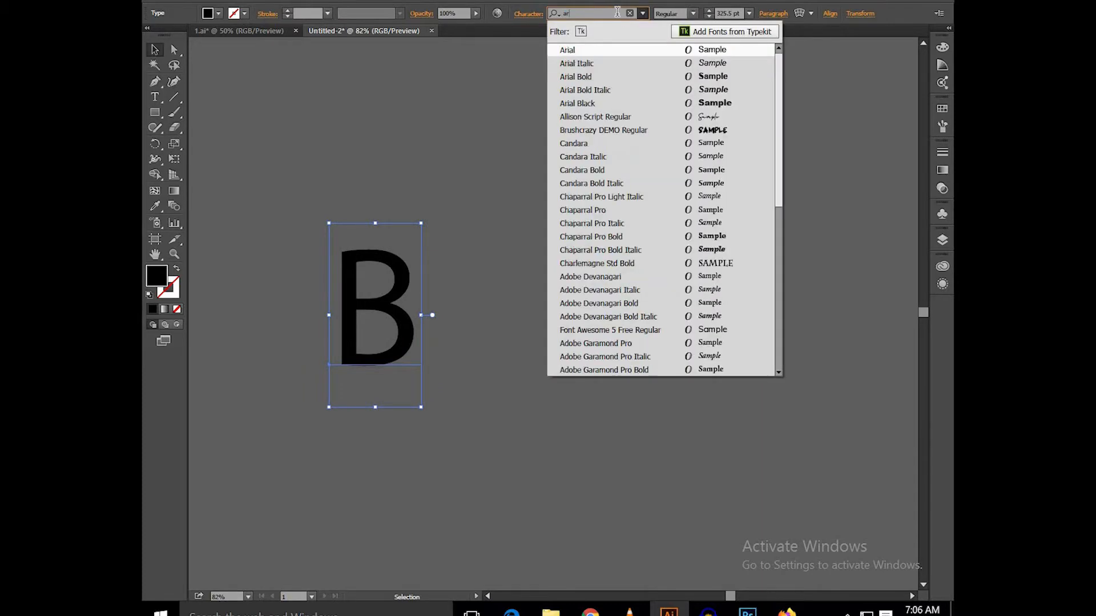
click(616, 52)
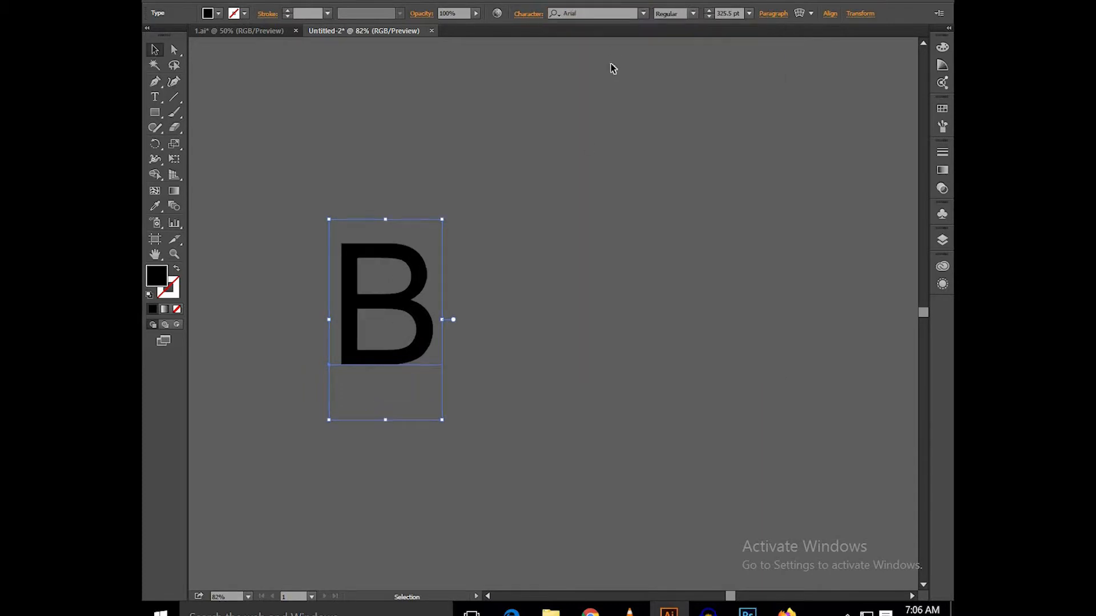
click(692, 13)
click(680, 54)
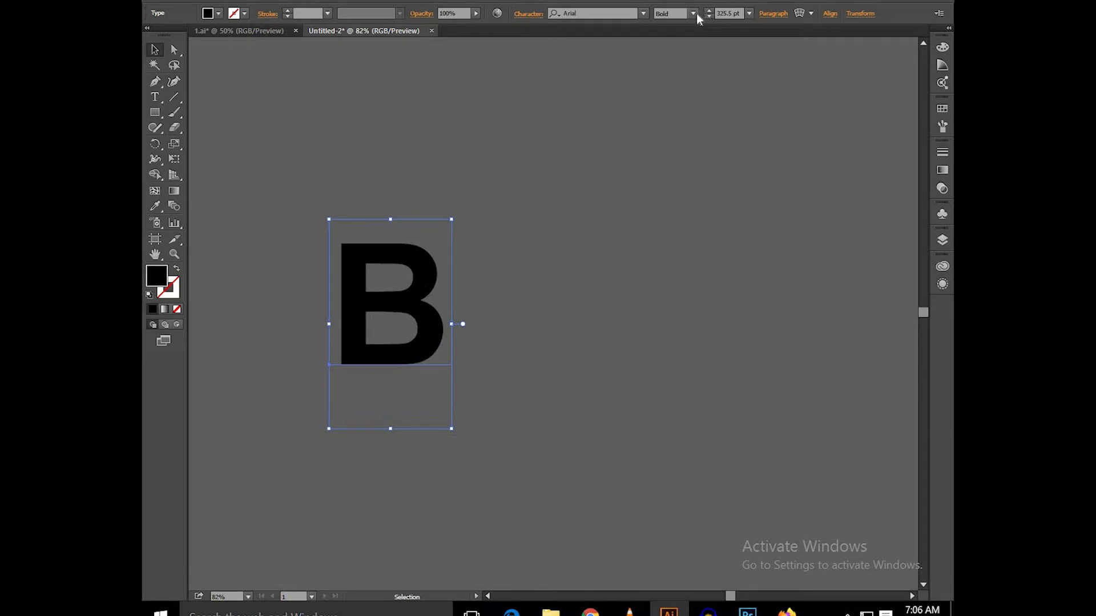
click(695, 13)
click(683, 85)
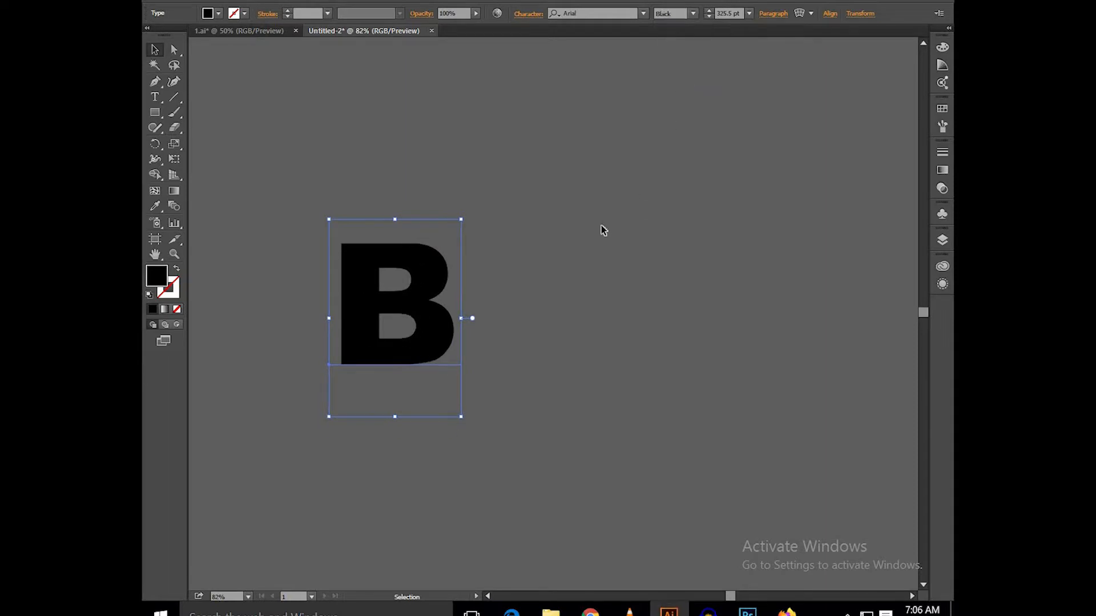
click(603, 230)
drag(354, 315, 349, 379)
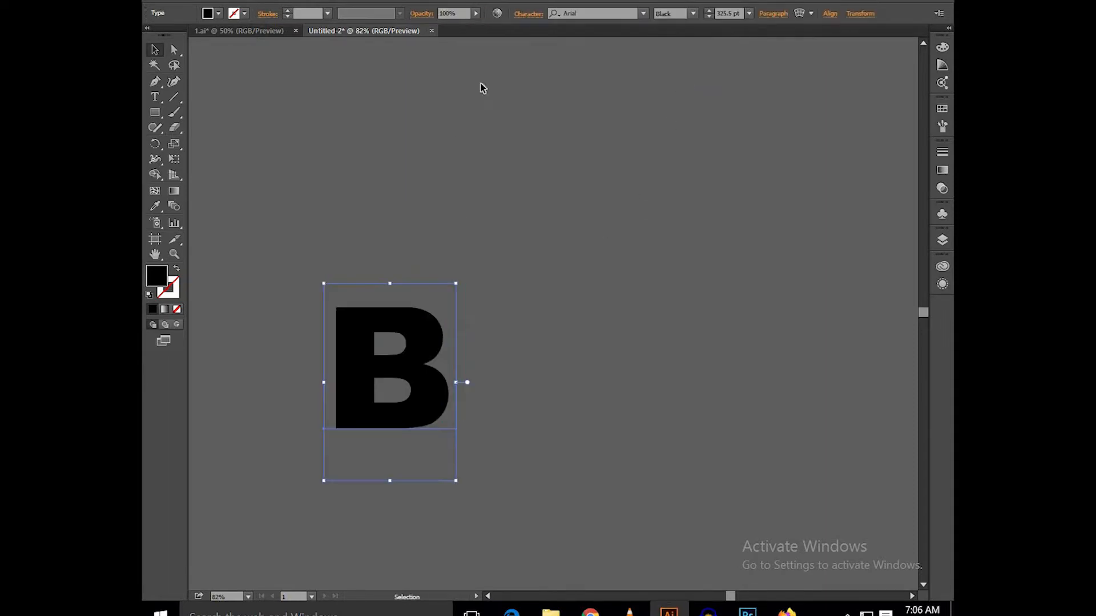
Step: Set the letter B's horizontal scale to 85% and its vertical scale to 105%
click(528, 14)
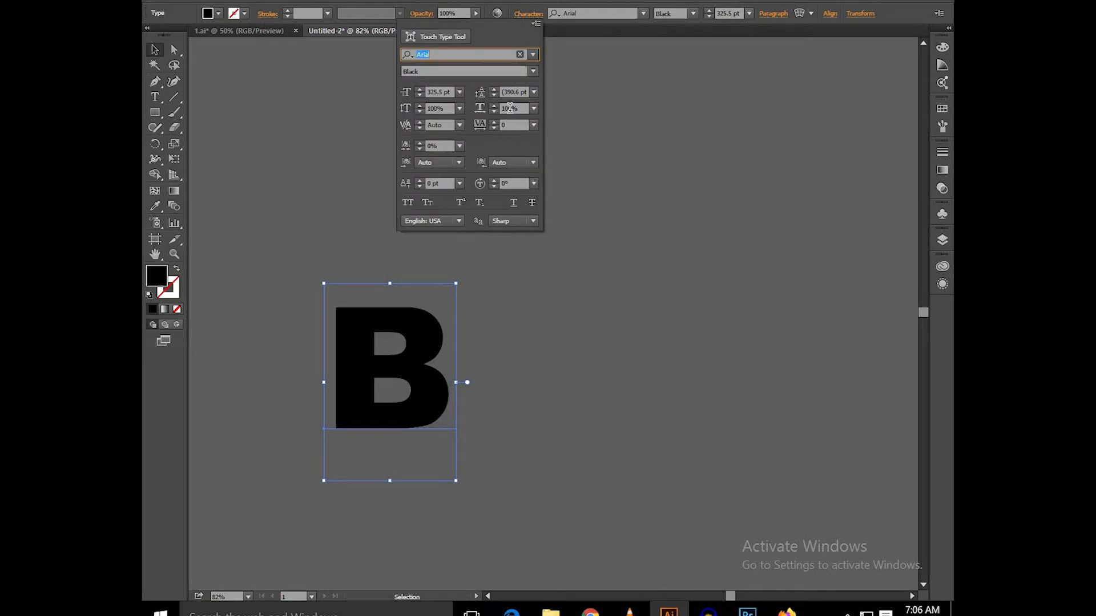
click(504, 107)
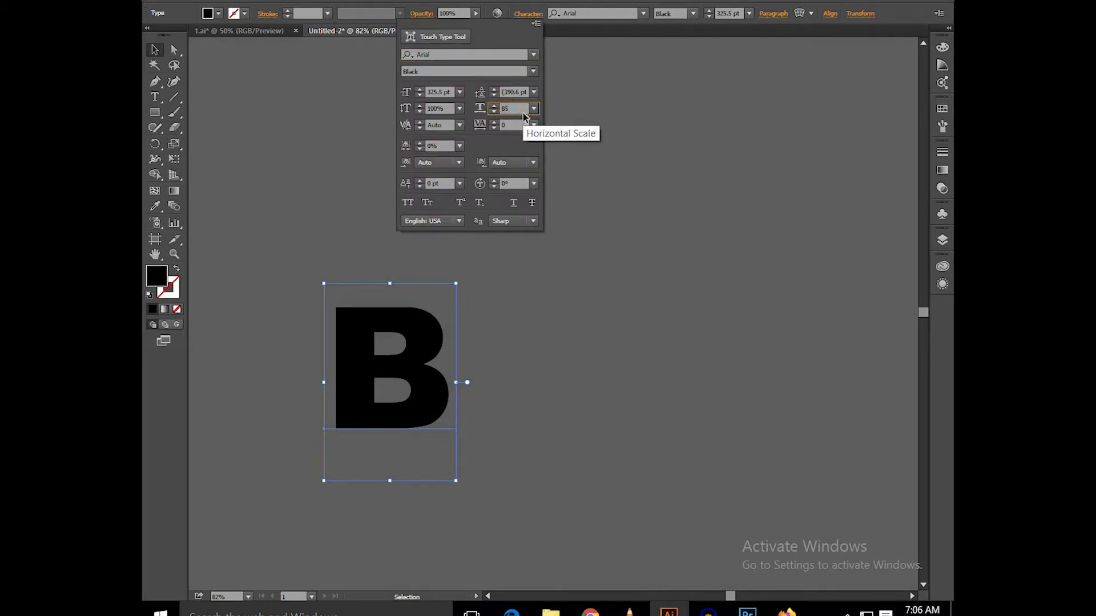
key(Return)
click(525, 16)
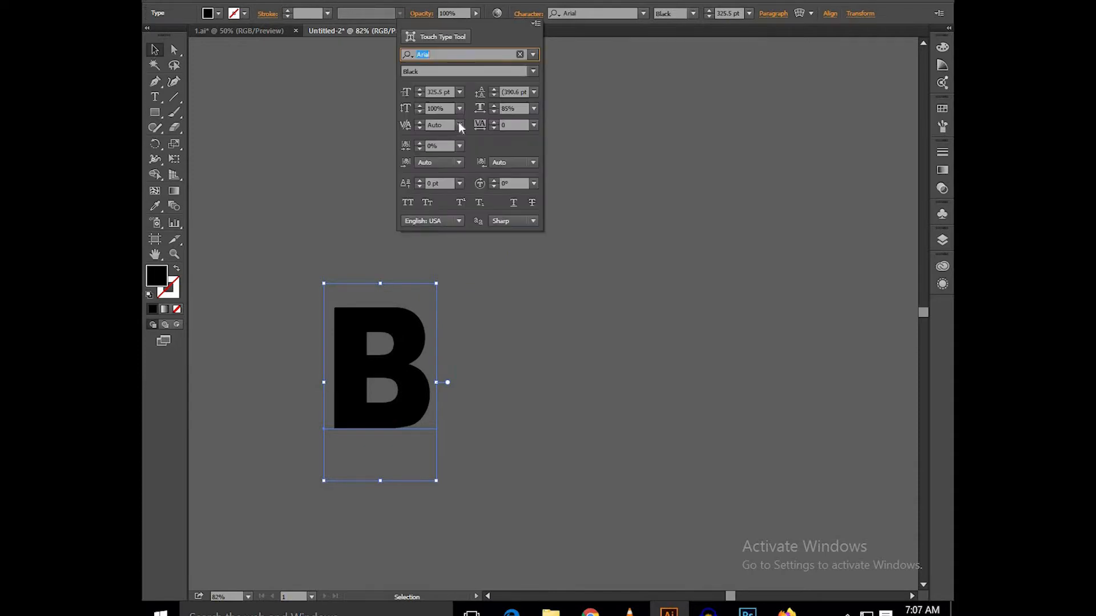
click(439, 108)
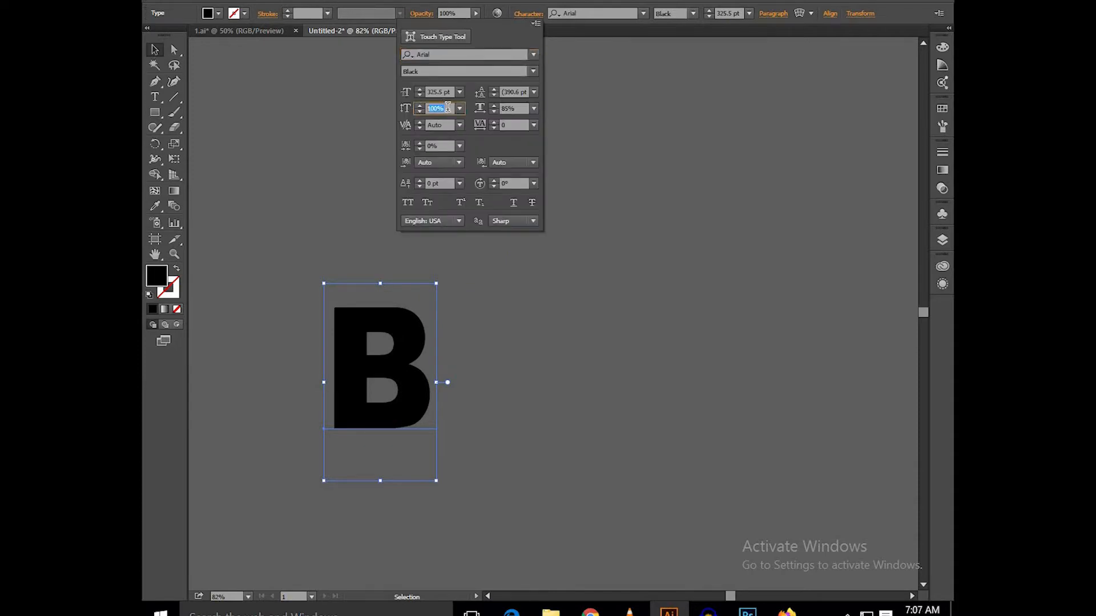
text(105)
key(Return)
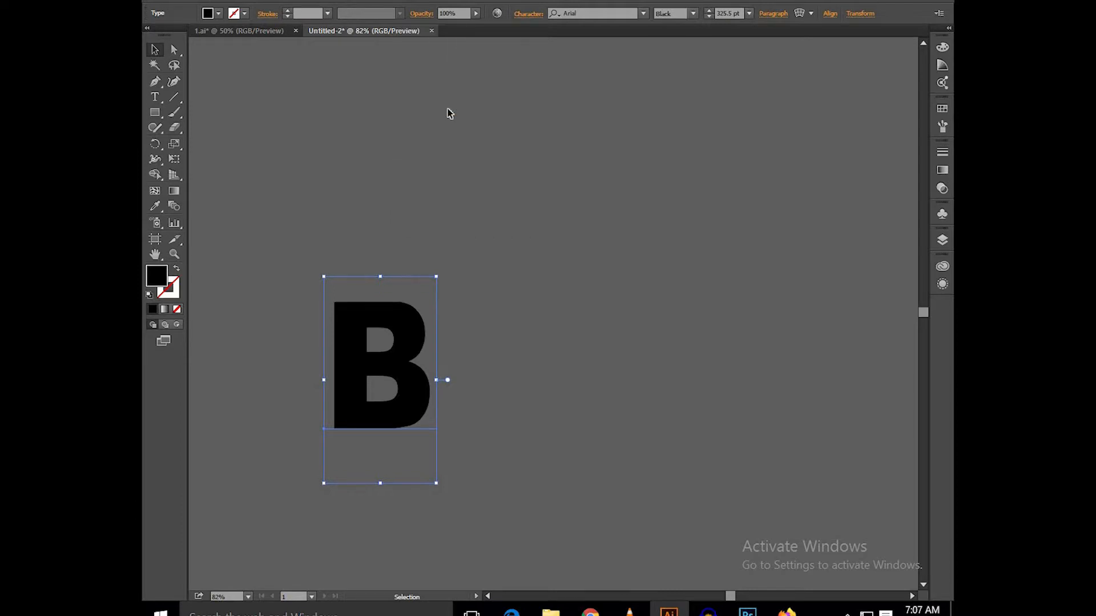
Step: Duplicate the letter B to its right and change the copy's text to E
click(447, 192)
drag(408, 335, 535, 344)
double_click(523, 356)
double_click(523, 357)
text(E)
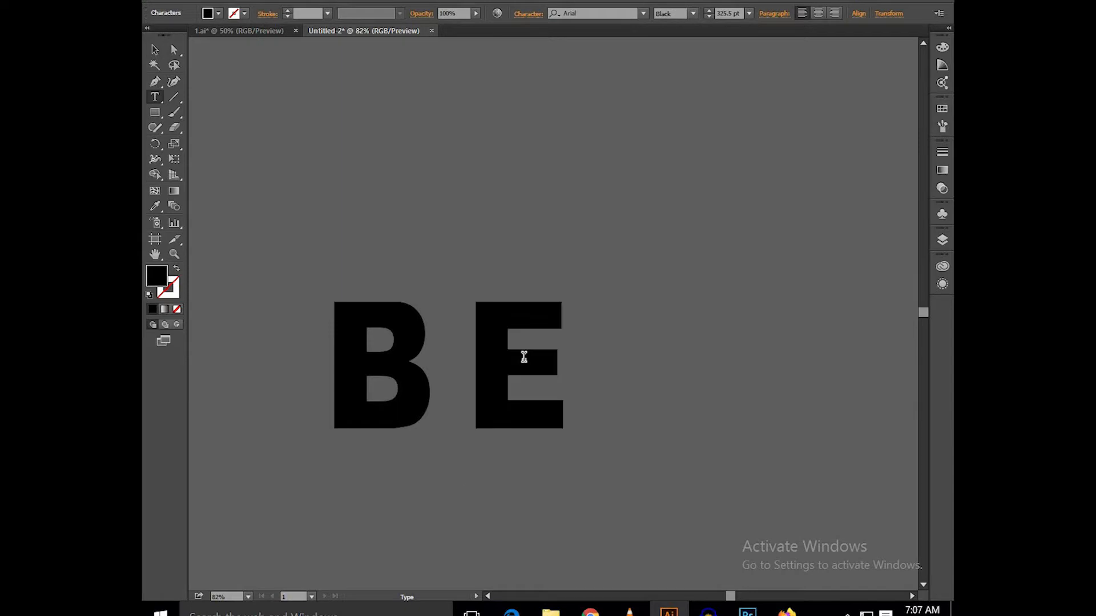
Step: Arrange the letters diagonally, with B moved up and E placed just below and to the right of it
click(156, 49)
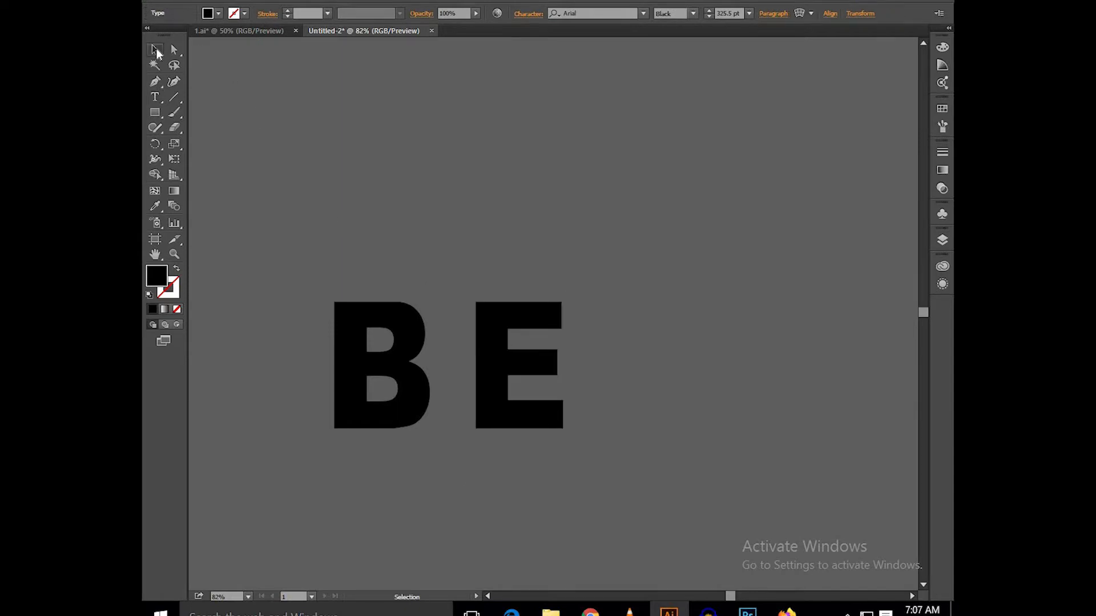
drag(384, 318, 417, 303)
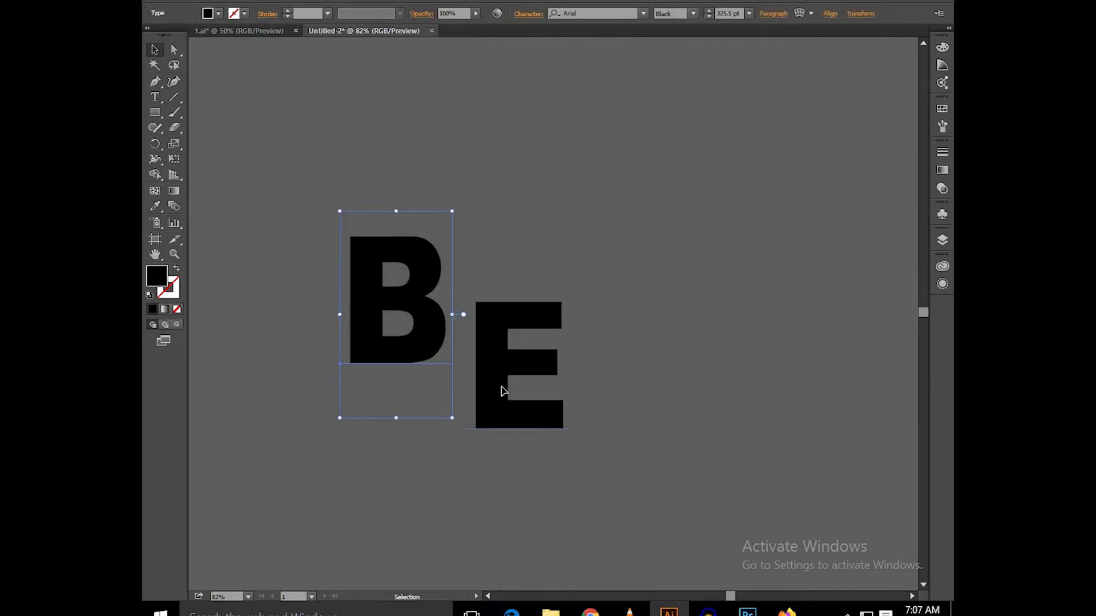
drag(489, 391, 471, 414)
click(477, 248)
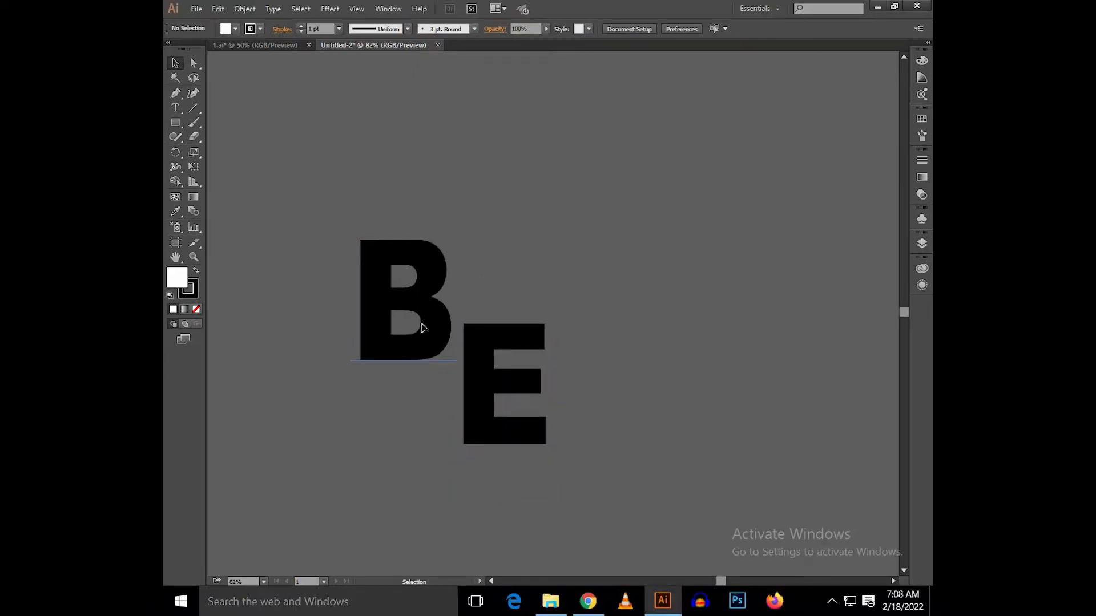
Step: Convert both letters, B and E, to outlines
click(423, 328)
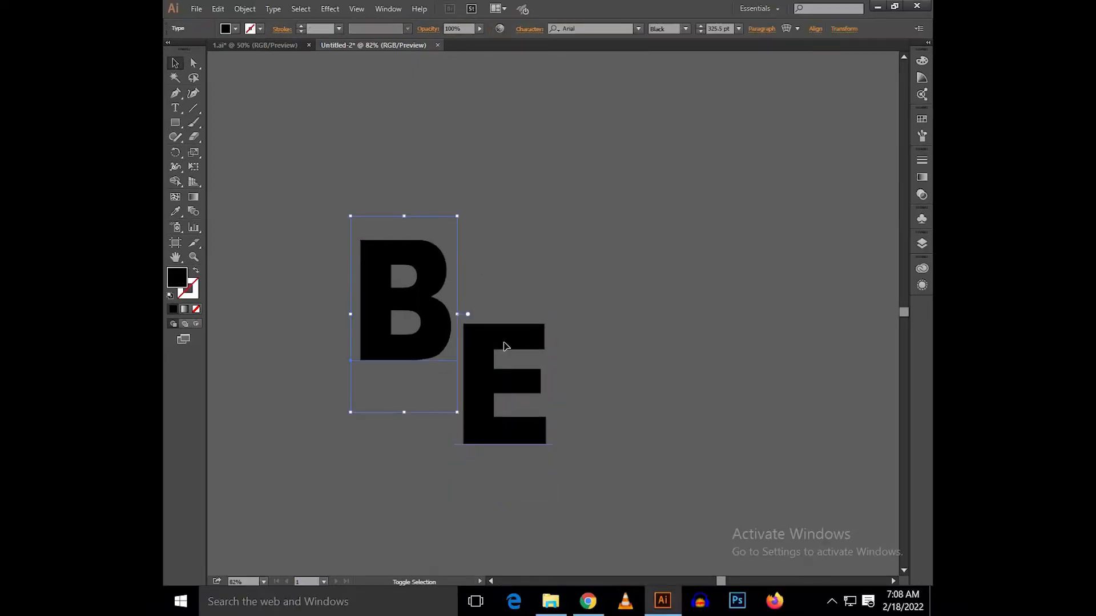
shift+click(504, 349)
right_click(504, 348)
click(539, 432)
click(650, 393)
Step: Scale down the upper counter of the letter B about its centre
scroll(426, 273, up, 4)
scroll(431, 275, up, 2)
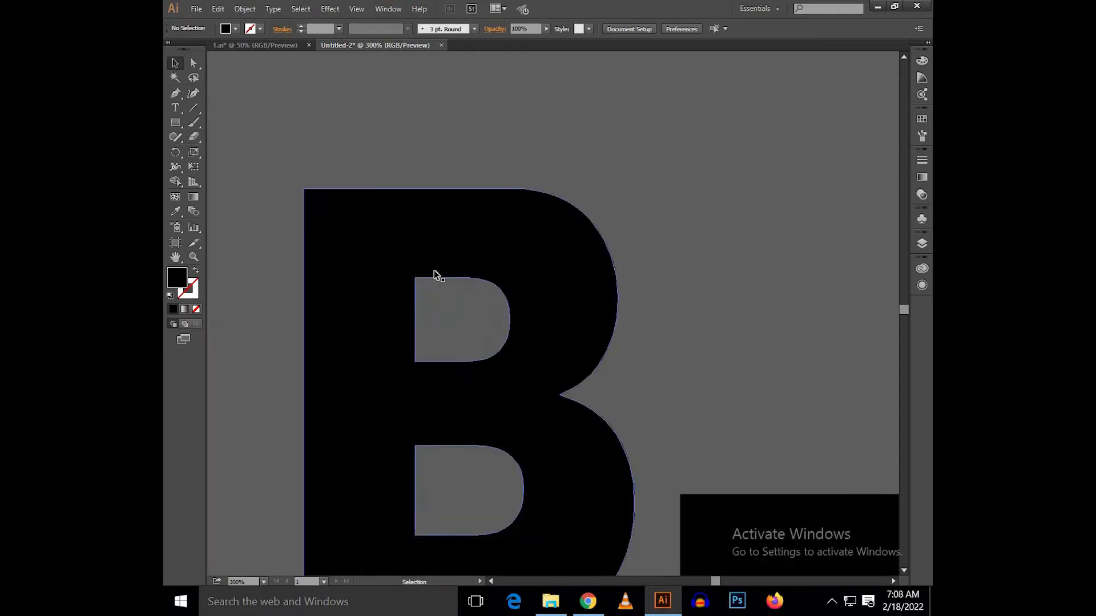
key(ctrl+alt)
ctrl+alt+click(515, 223)
drag(518, 217, 510, 254)
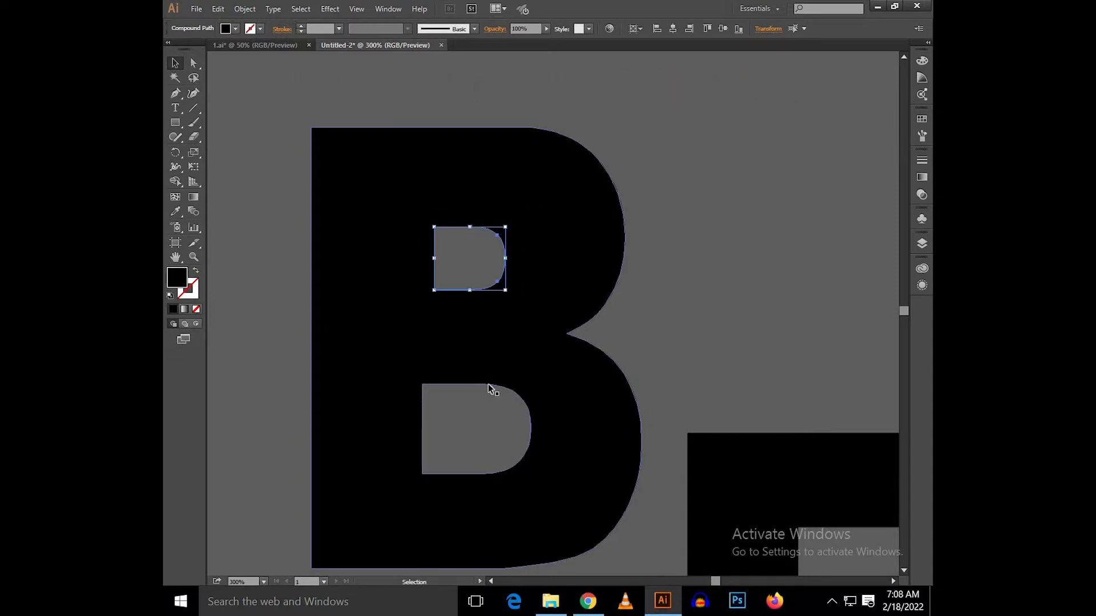
Step: Scale down the lower counter of the letter B in proportion to the upper one
ctrl+alt+click(491, 416)
key(space)
scroll(502, 310, down, 2)
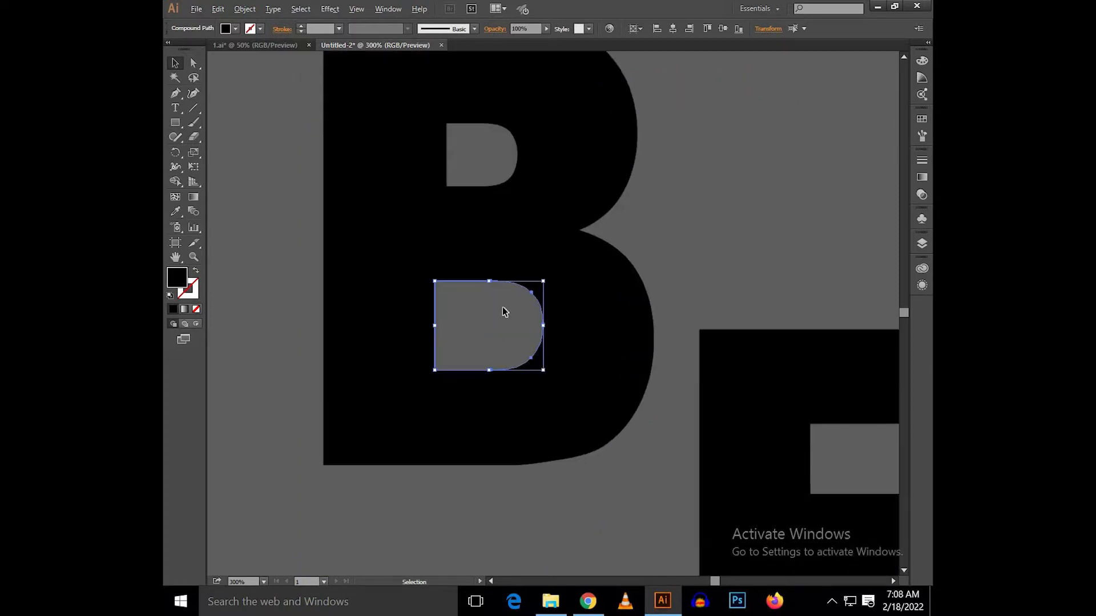
alt+scroll(504, 310, up, 1)
drag(556, 276, 545, 284)
alt+scroll(482, 303, down, 2)
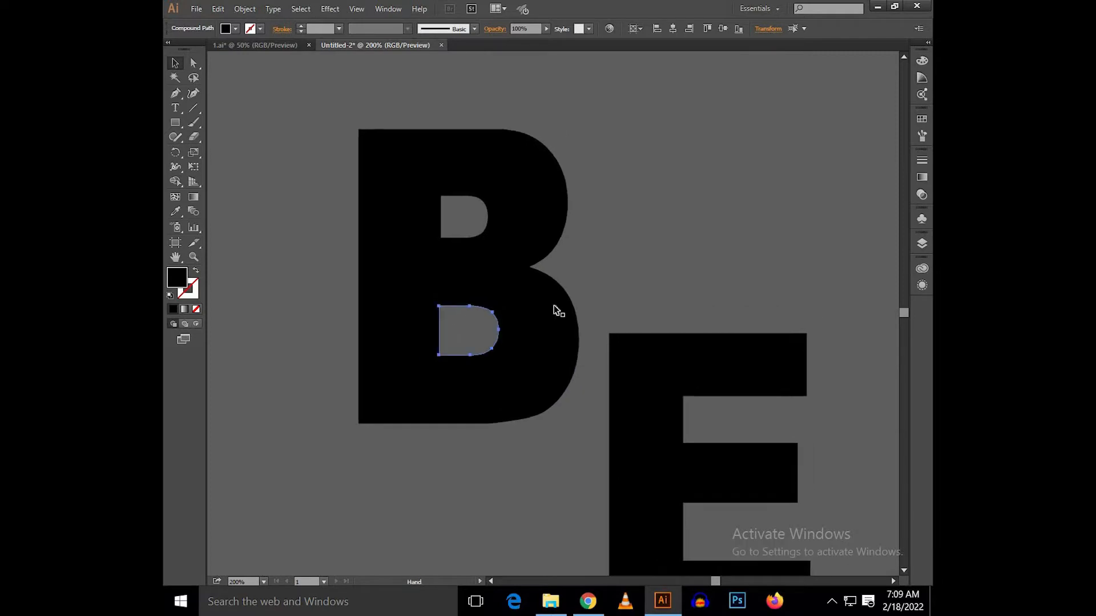
scroll(491, 327, up, 3)
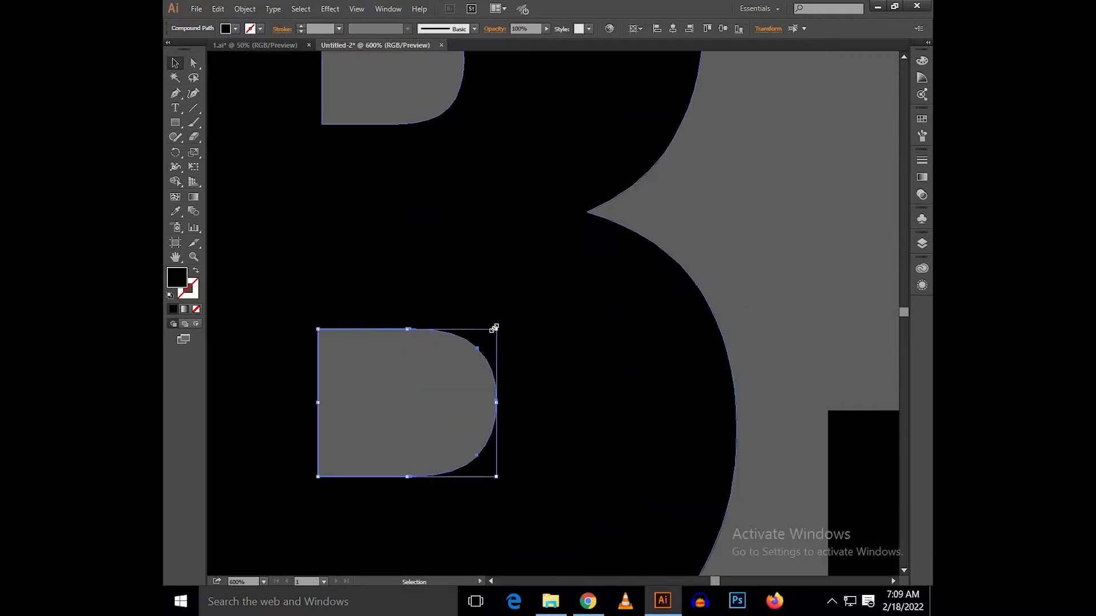
drag(494, 327, 491, 332)
scroll(491, 331, down, 3)
click(626, 250)
drag(627, 250, 586, 282)
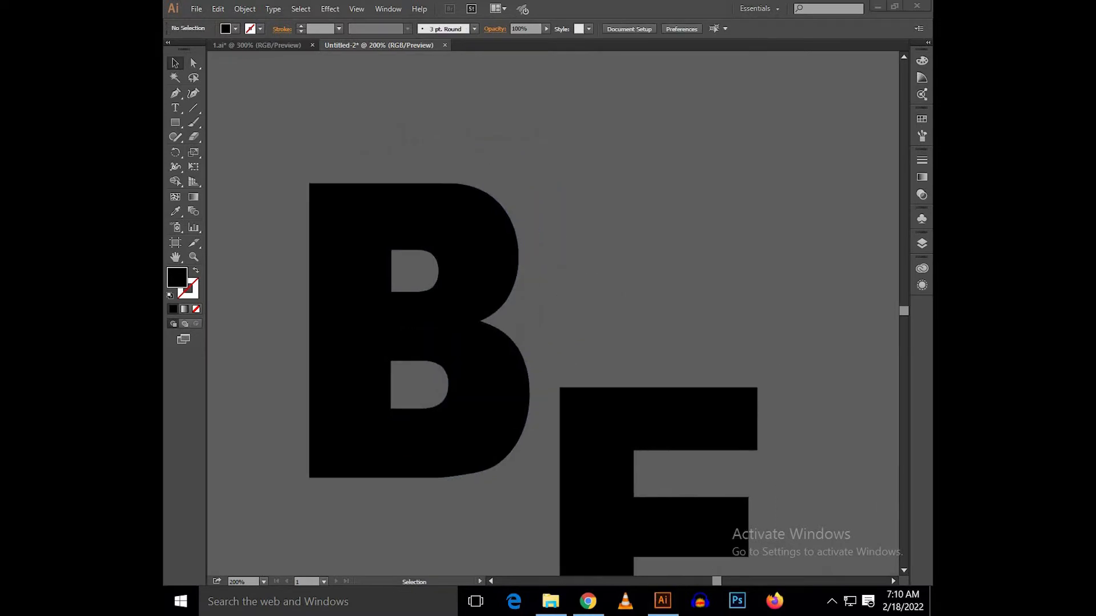
Step: Fill the letter B with the orange swatch
click(450, 215)
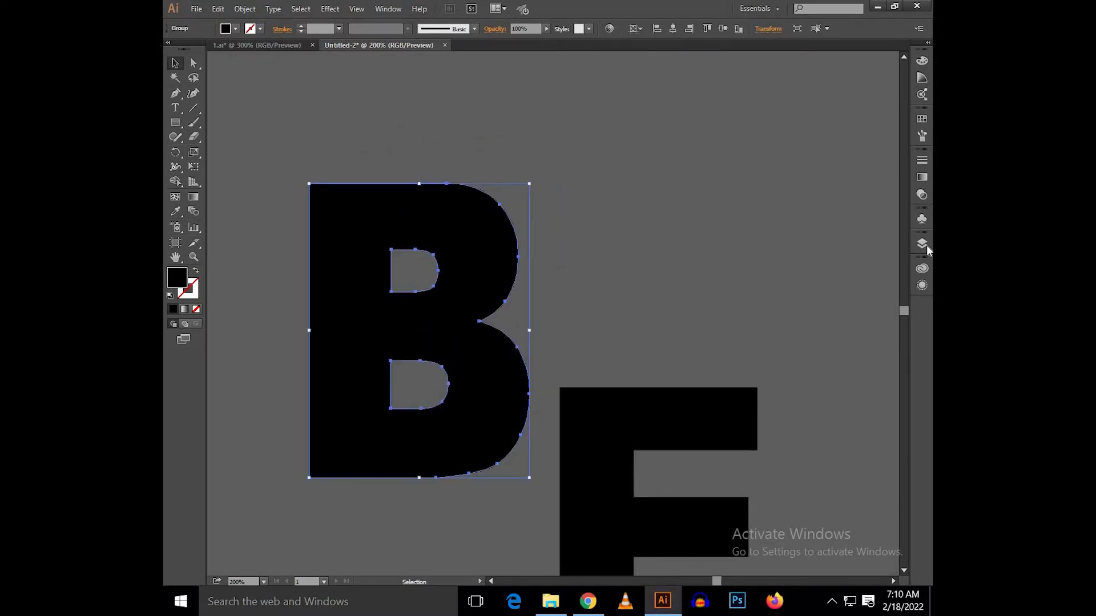
click(922, 119)
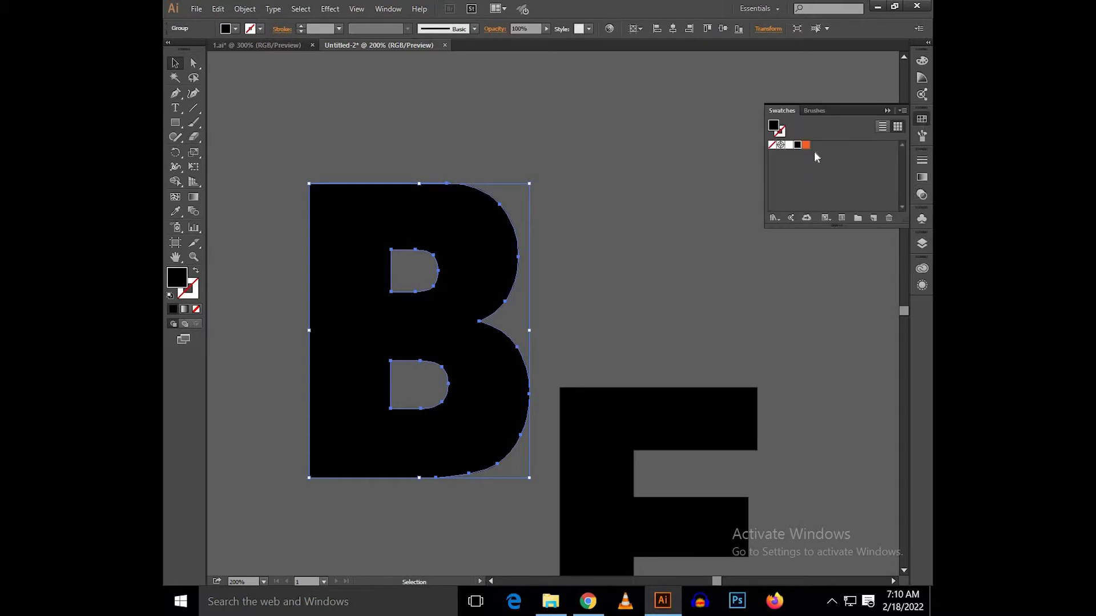
click(805, 145)
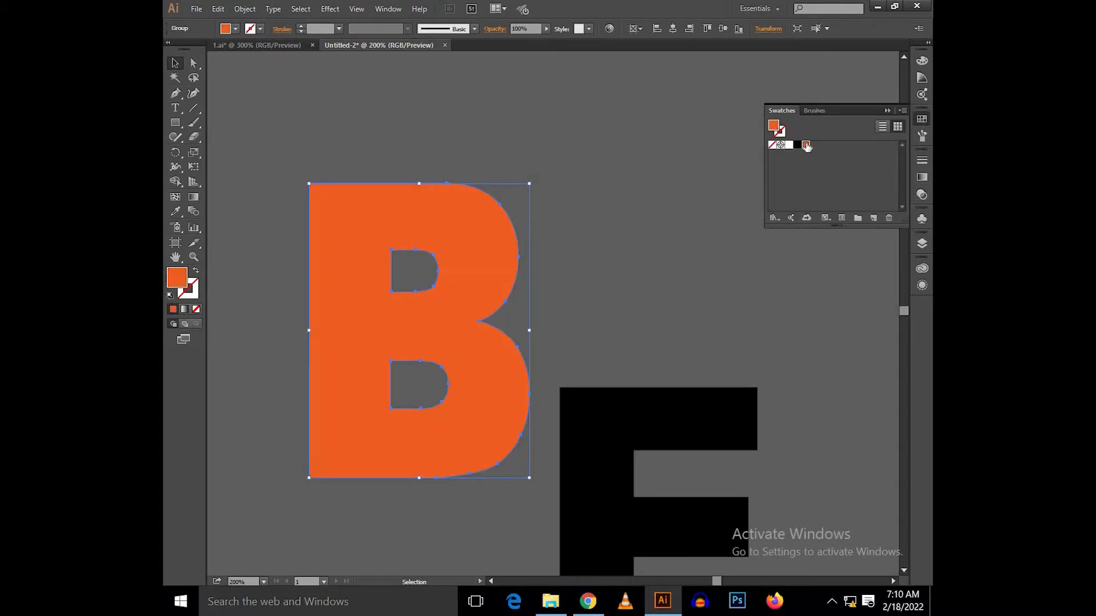
click(888, 111)
click(676, 384)
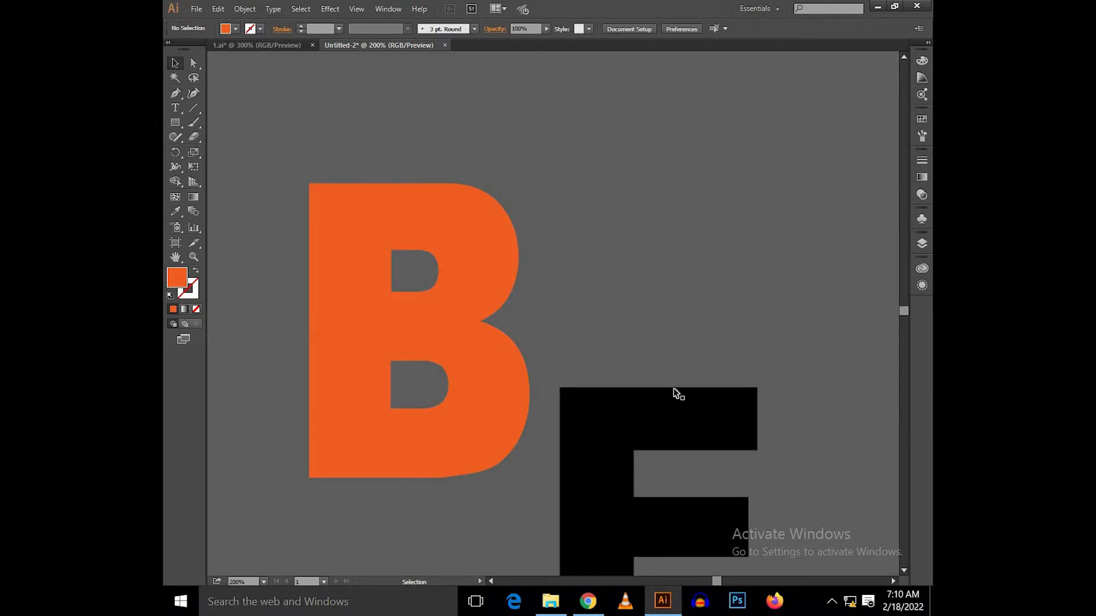
Step: Fill the letter E with the same orange swatch
click(675, 394)
click(922, 119)
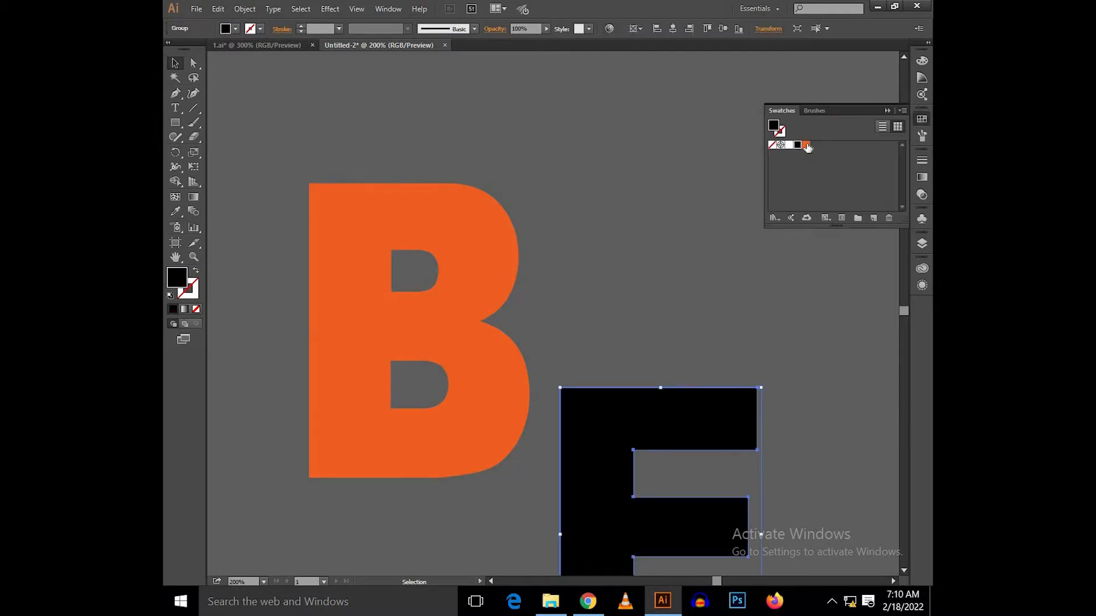
click(805, 145)
click(726, 178)
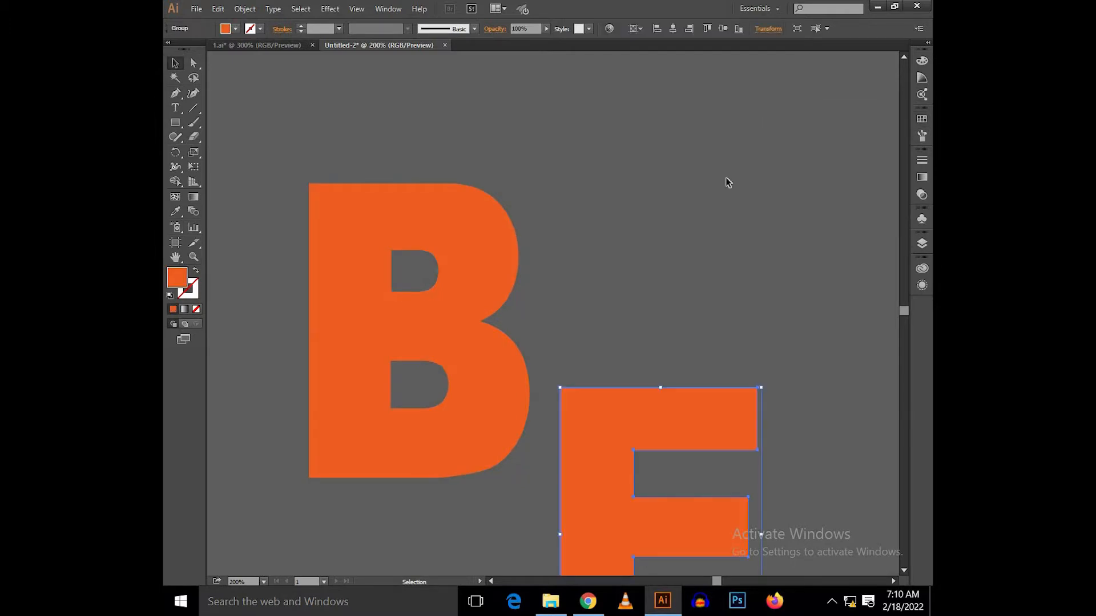
Step: Cut the two counter paths of the B and paste them in front as separate shapes
click(418, 251)
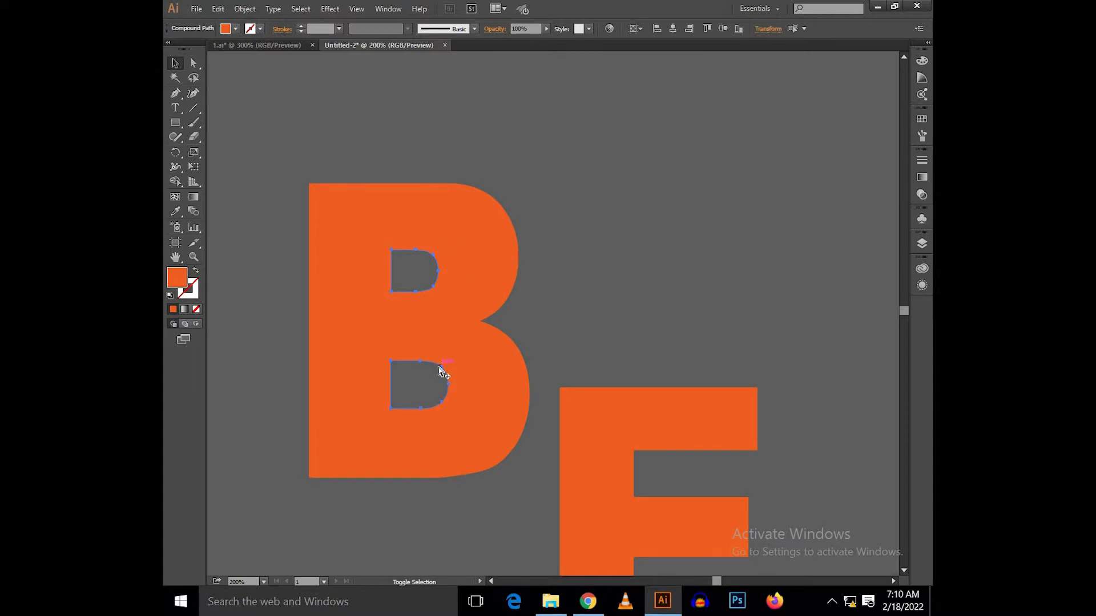
key(ctrl+x)
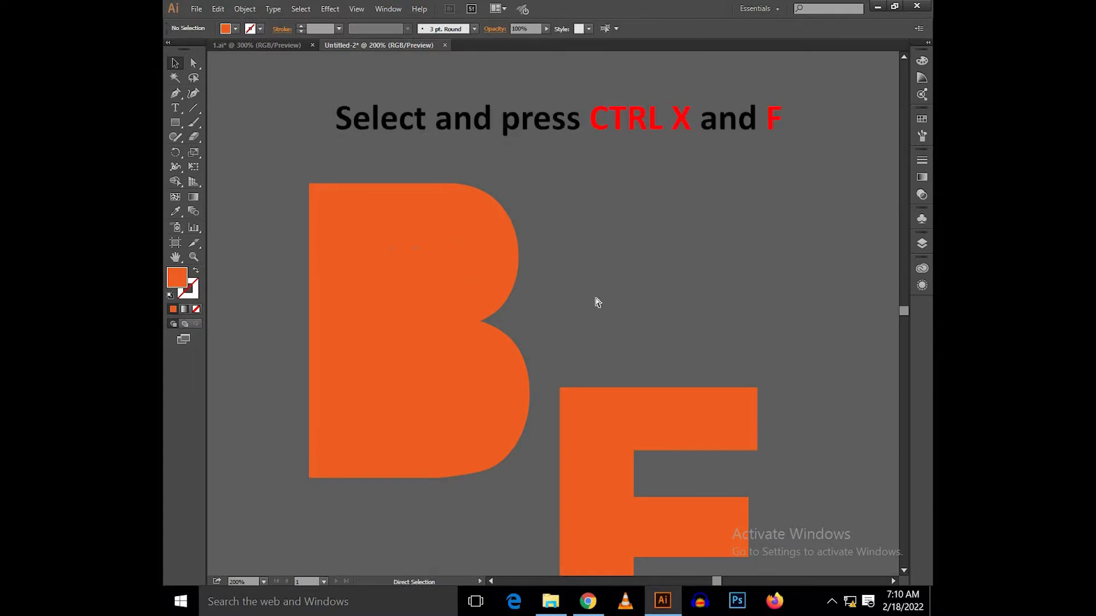
key(ctrl+f)
key(v)
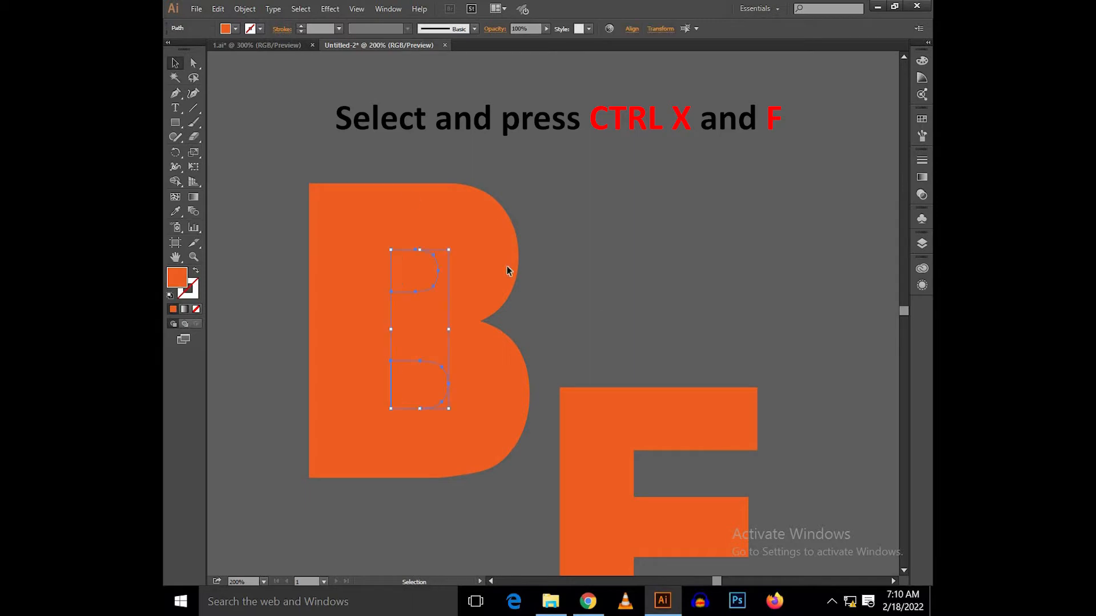
Step: Fill the two pasted counter shapes with black
click(235, 30)
click(196, 49)
click(469, 136)
Step: Select both black counter shapes and place their stroke below the fill in the appearance order
scroll(445, 143, down, 1)
scroll(444, 143, down, 1)
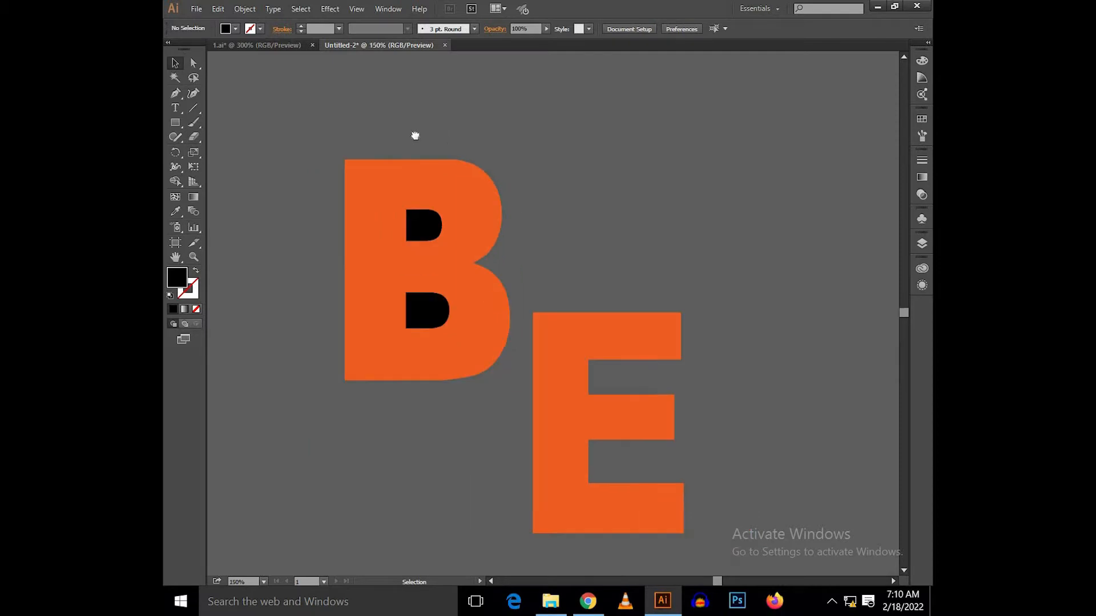
drag(413, 115, 416, 137)
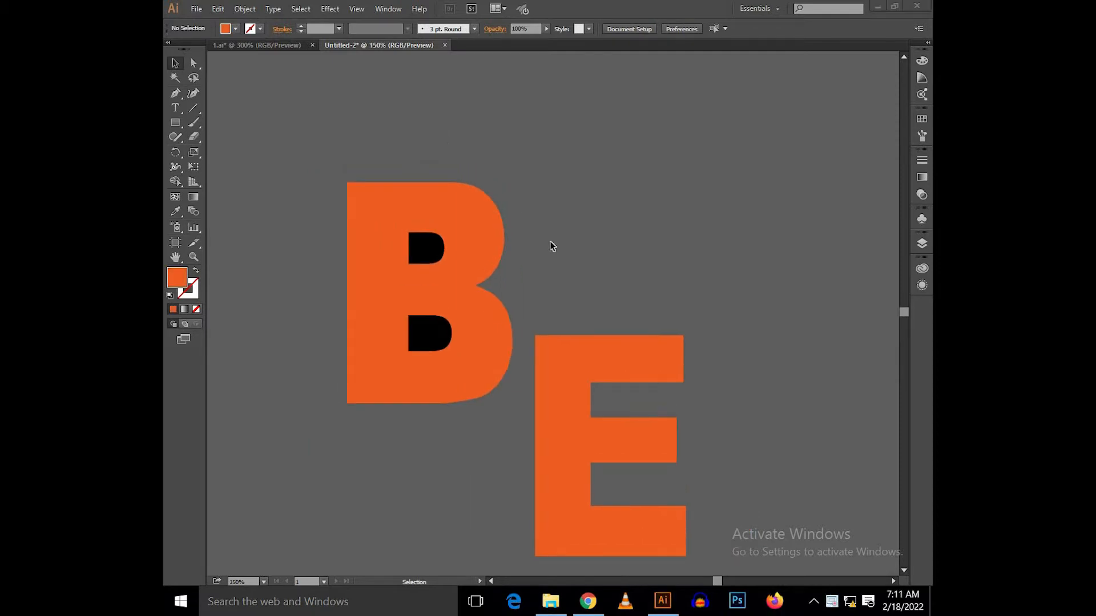
click(550, 245)
click(436, 245)
shift+click(438, 317)
click(924, 287)
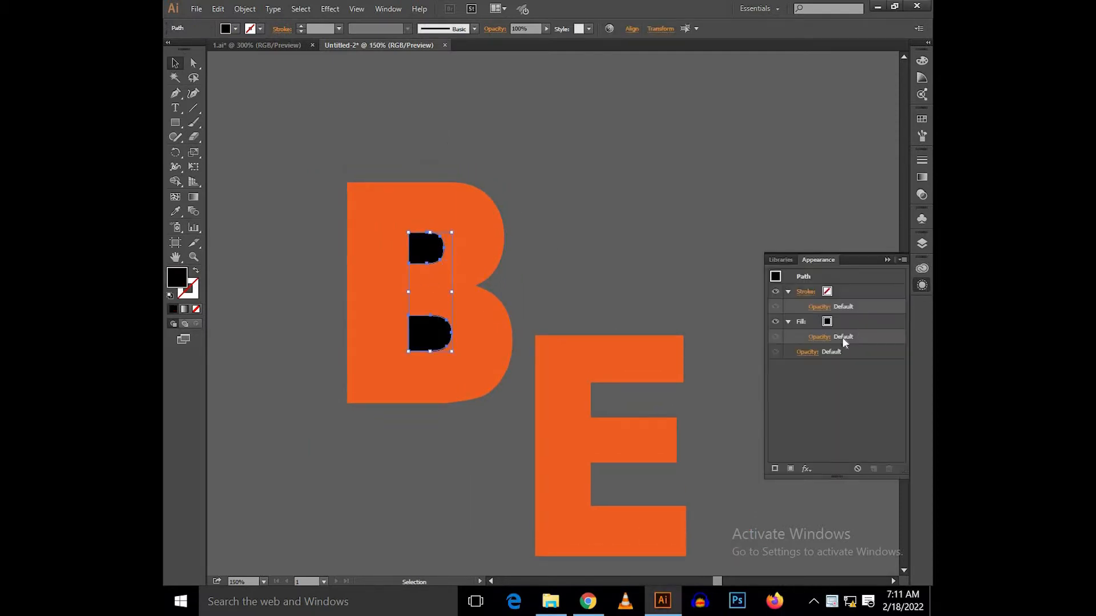
mouse_move(839, 324)
mouse_down()
mouse_move(858, 323)
mouse_move(860, 289)
mouse_move(836, 296)
mouse_up()
click(836, 296)
click(840, 324)
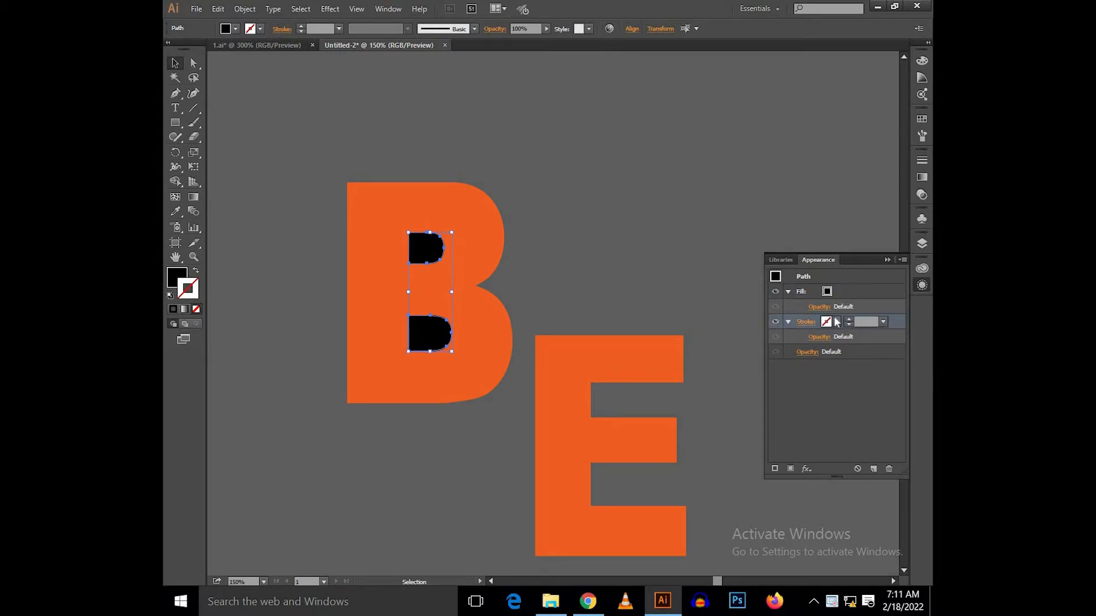
Step: Give the counter shapes a white stroke with a weight of 4 pt
click(836, 321)
click(726, 342)
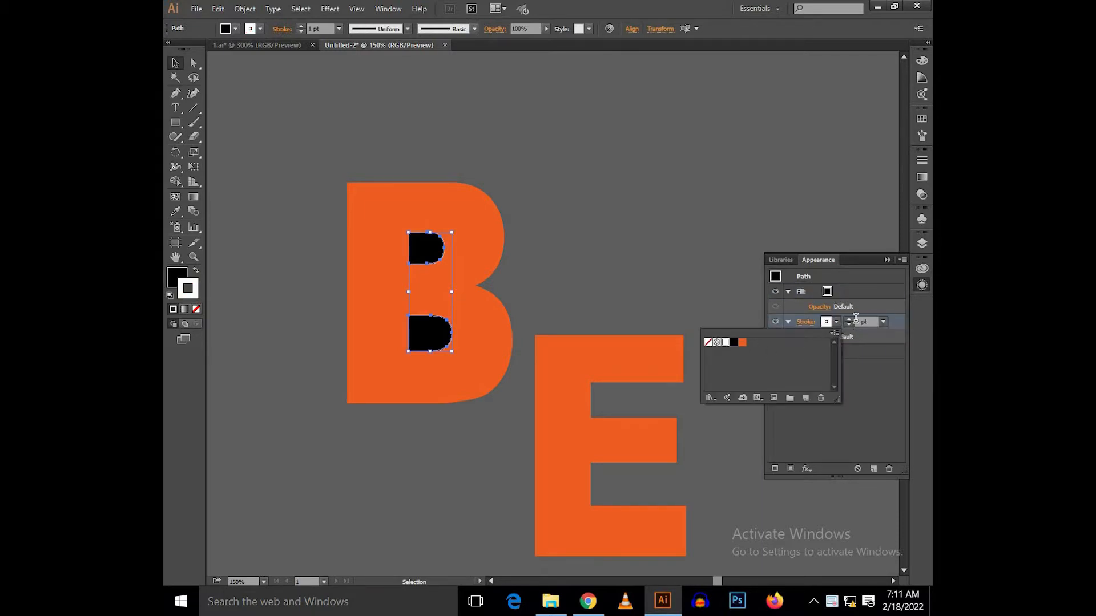
click(855, 320)
text(4)
key(Return)
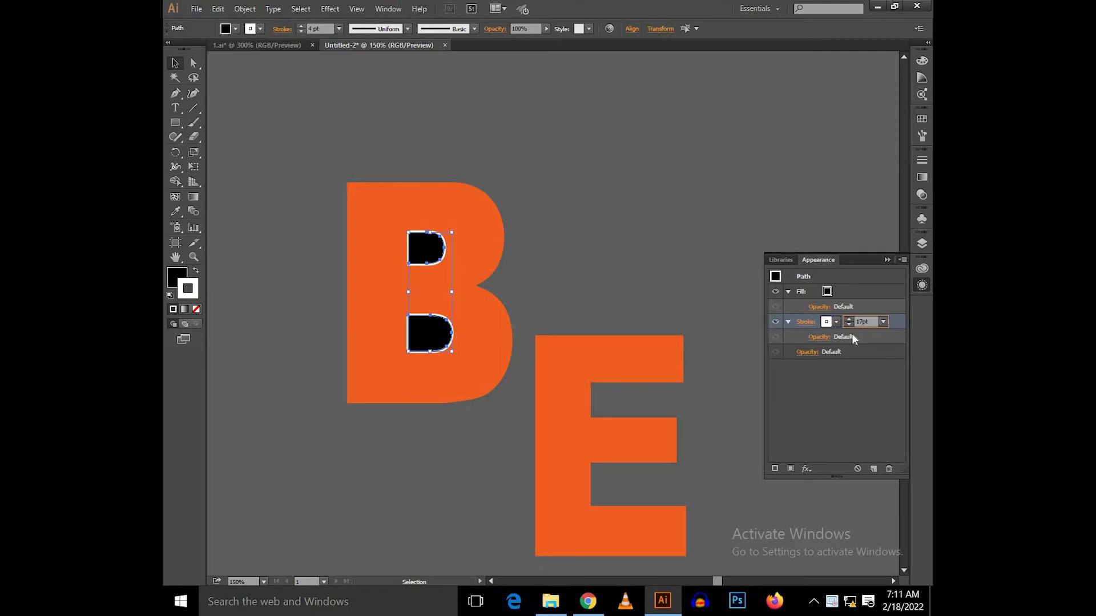
Step: Set the counter shapes' white stroke to 7 pt and add a black 14 pt stroke beneath it
key(Return)
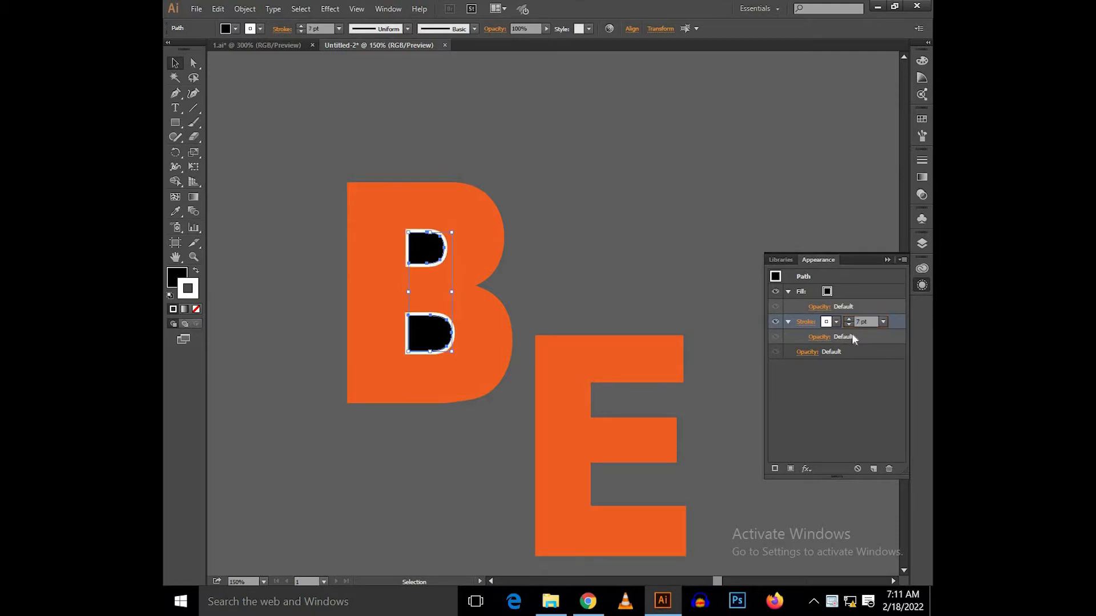
click(774, 468)
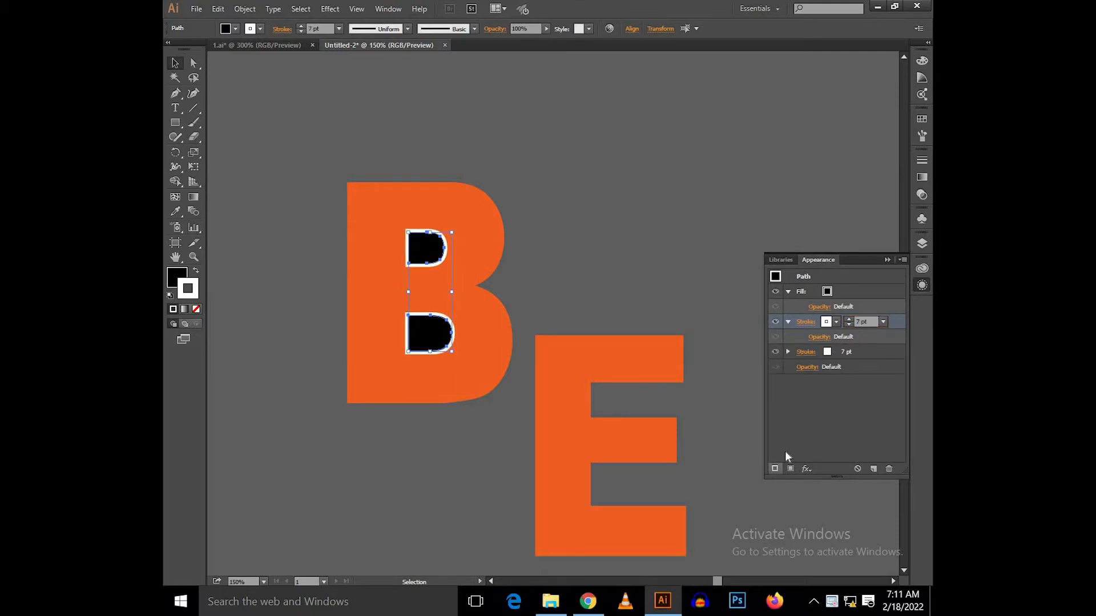
click(830, 355)
click(825, 352)
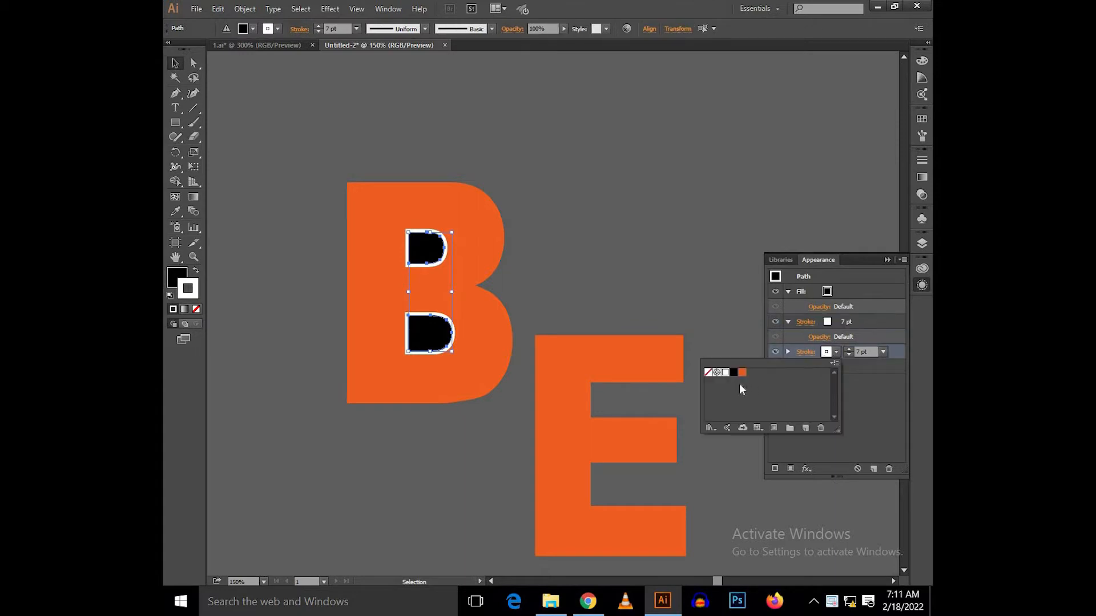
click(733, 372)
click(857, 350)
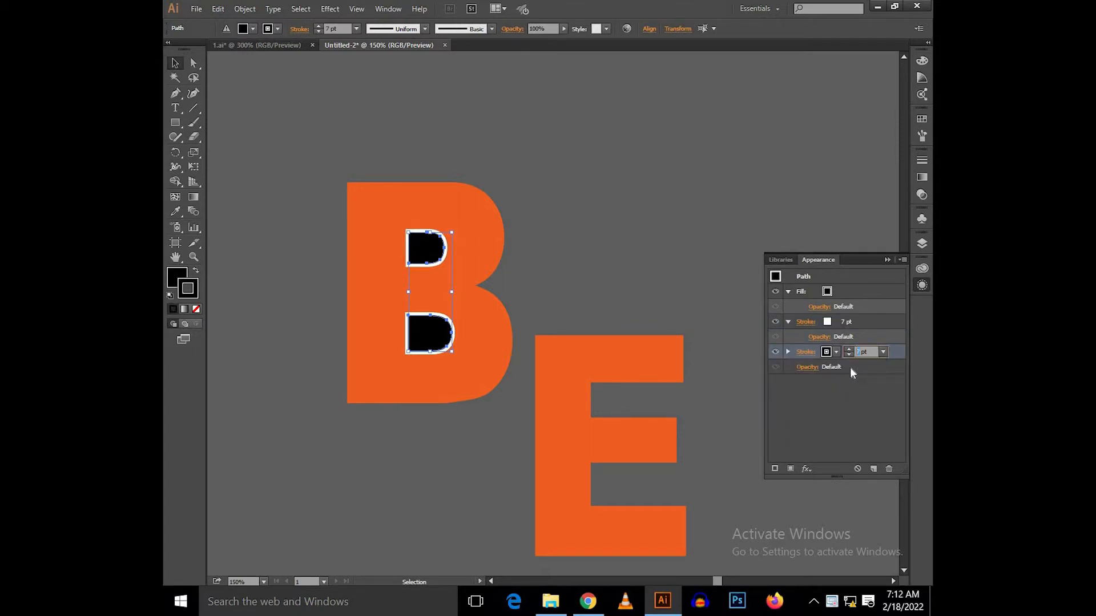
text(14)
key(Return)
Step: Duplicate the plain orange B and E to the right of the originals
click(546, 203)
click(487, 205)
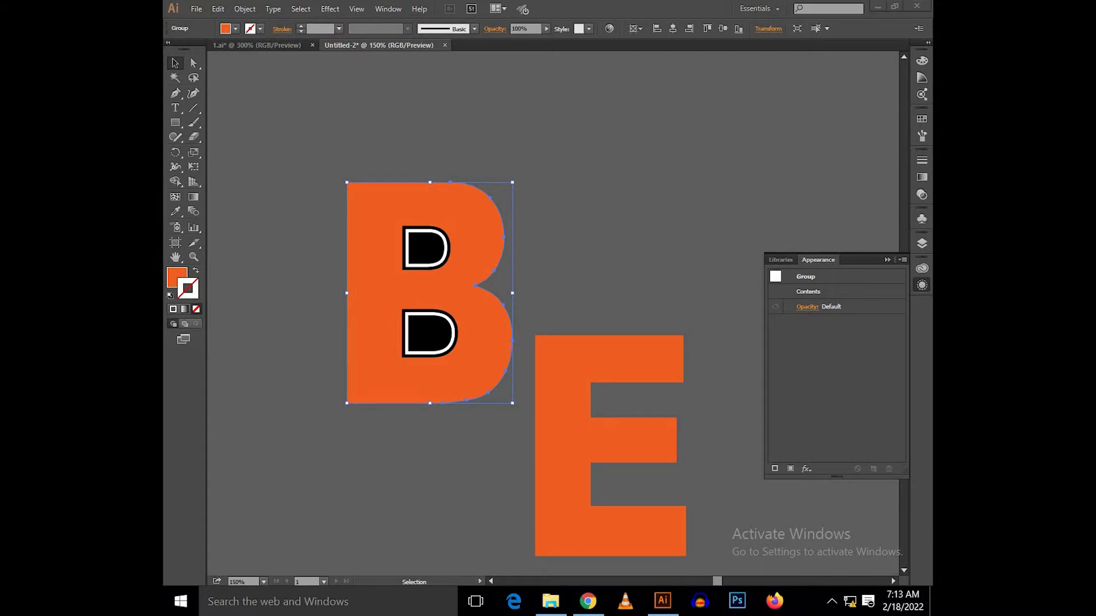
click(490, 379)
scroll(540, 296, down, 1)
drag(540, 318, 456, 379)
drag(440, 343, 321, 339)
drag(395, 357, 579, 359)
click(442, 212)
drag(445, 220, 506, 216)
Step: Add an orange fill to the original B group and place it above the stroke in the appearance order
click(403, 276)
drag(660, 314, 673, 306)
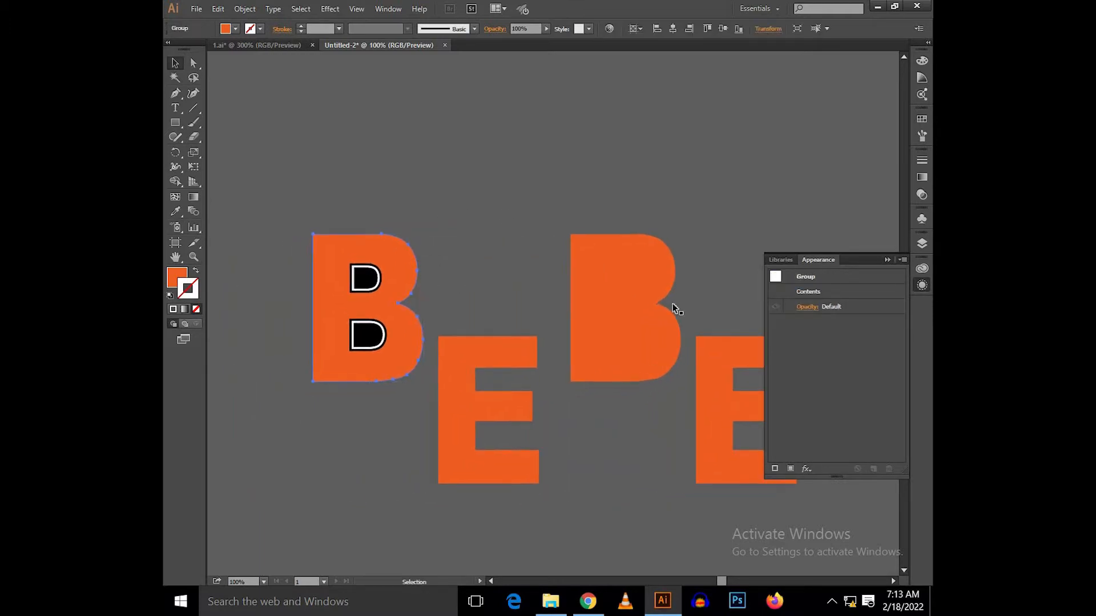
click(789, 468)
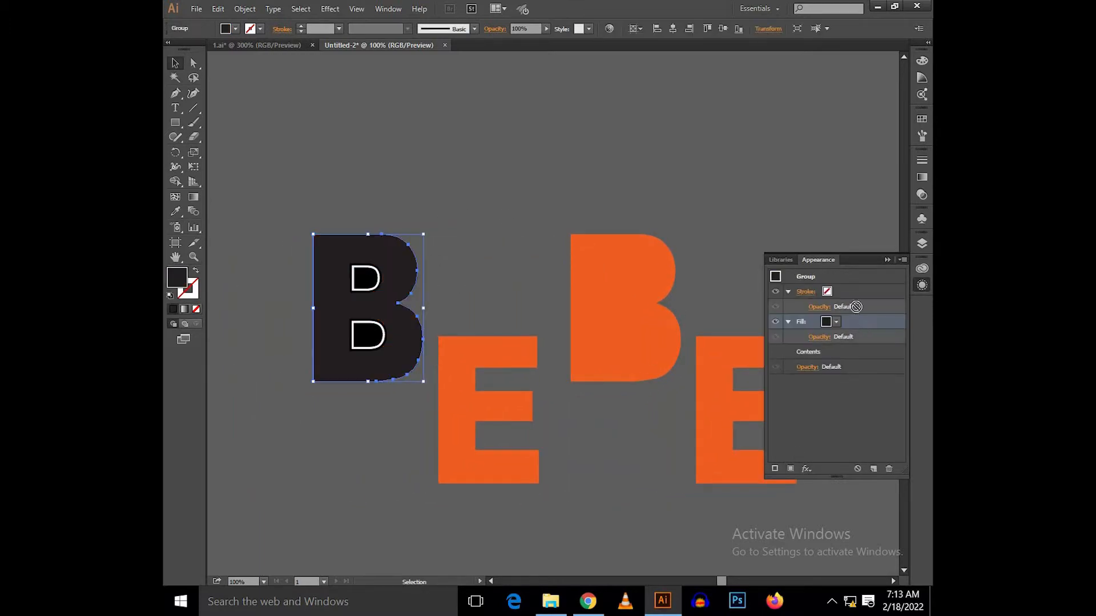
click(835, 292)
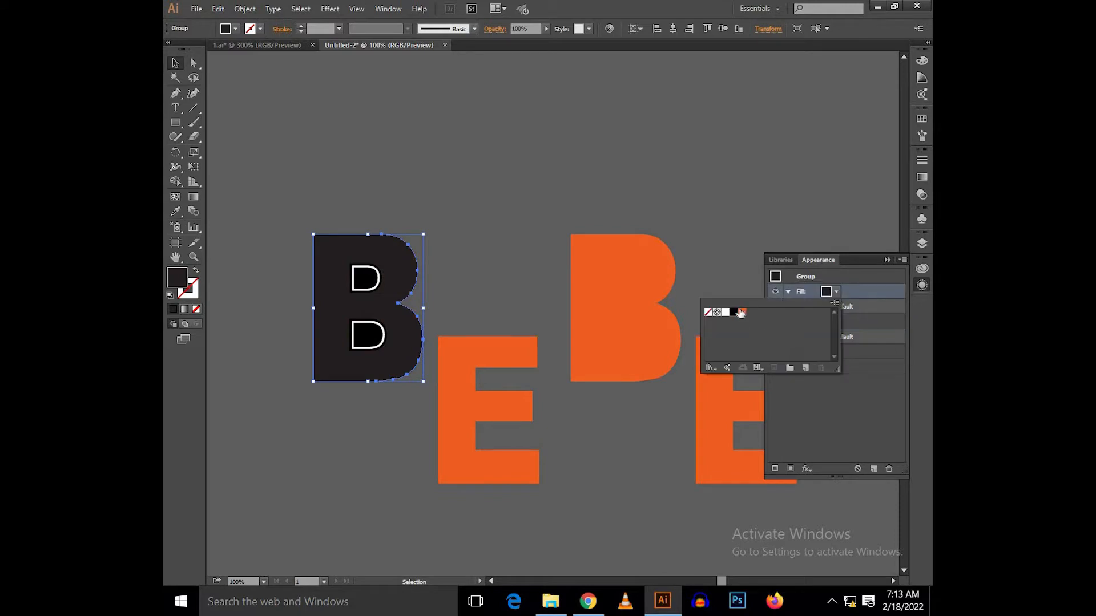
click(741, 312)
Step: Give the original B a white stroke with a weight of 8 pt
click(836, 320)
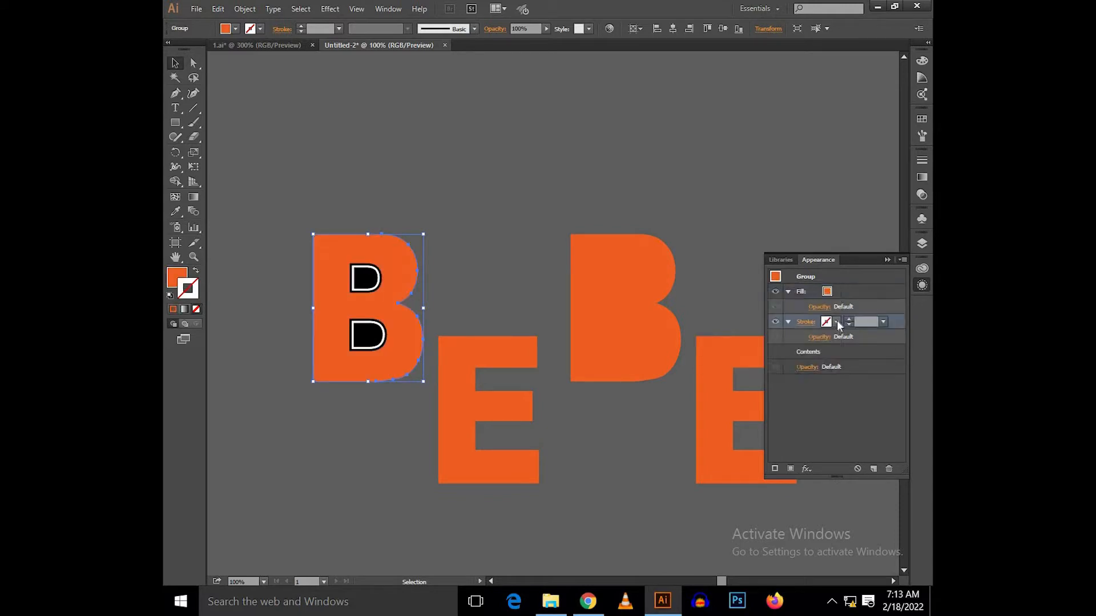
click(837, 320)
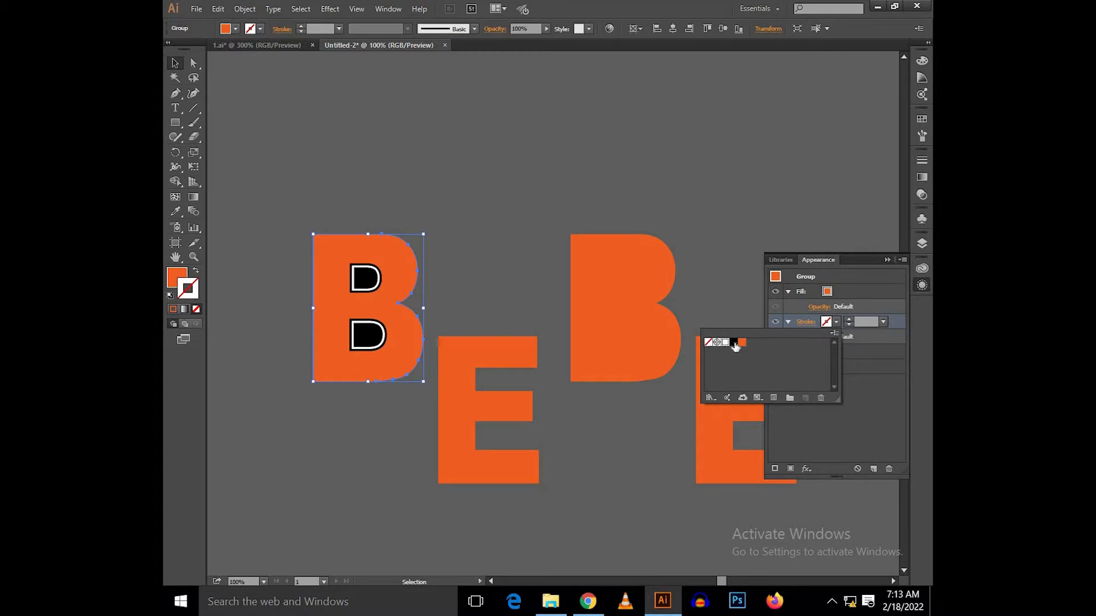
click(725, 342)
click(855, 321)
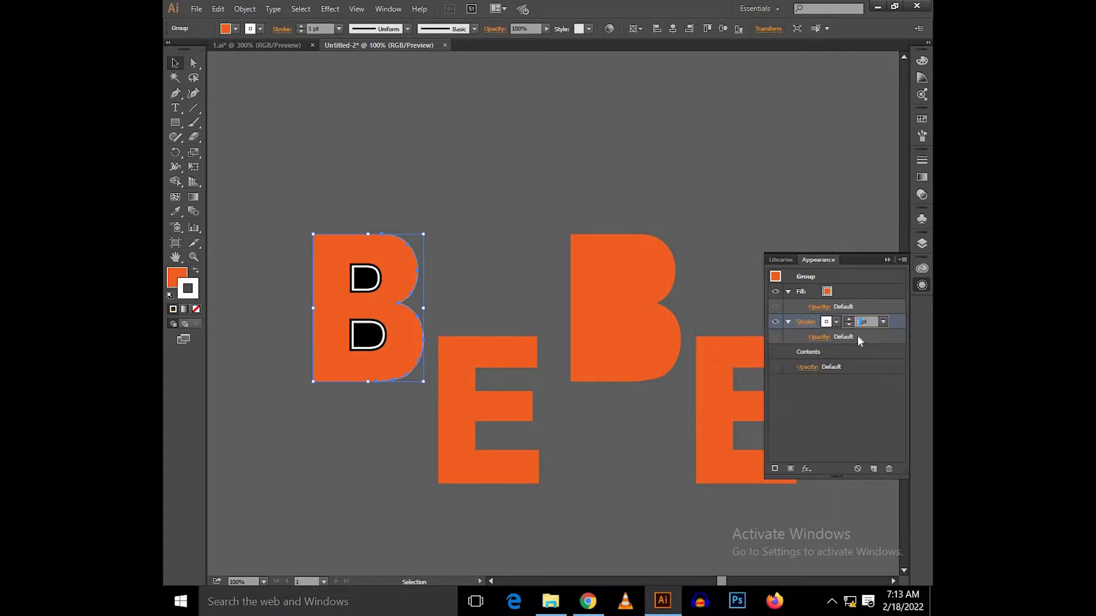
Step: Add a second stroke beneath the B's white one, coloured black with a weight of 16 pt
click(775, 469)
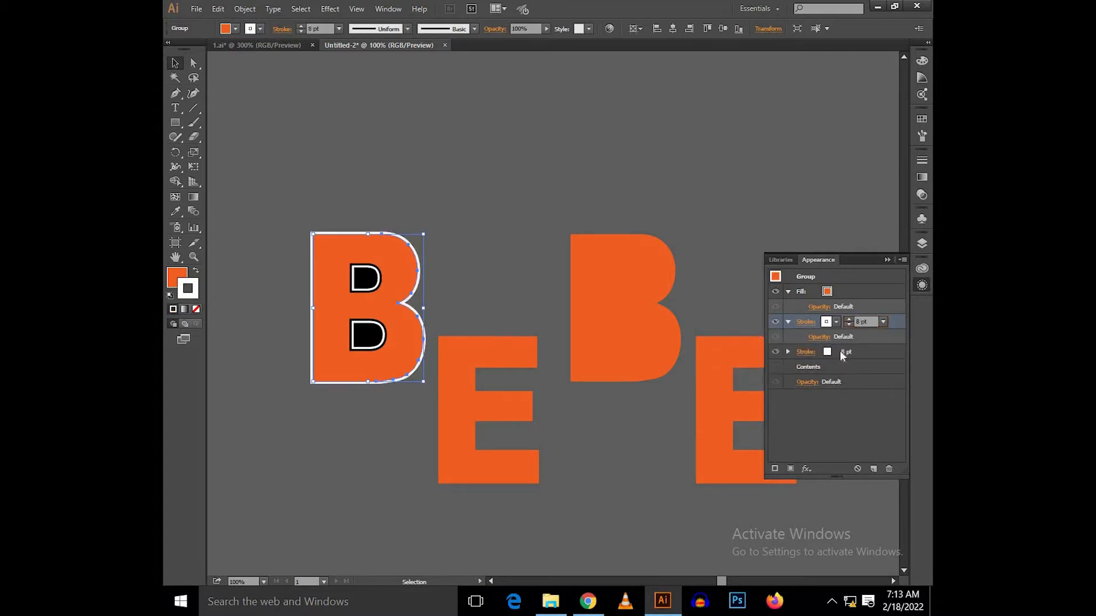
click(836, 351)
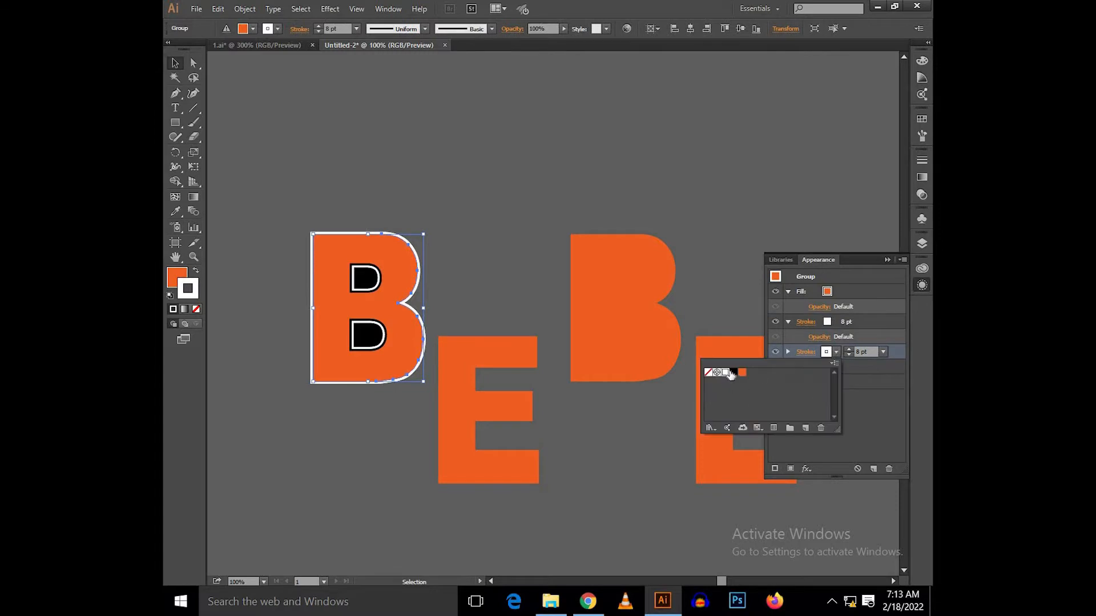
click(733, 372)
click(861, 352)
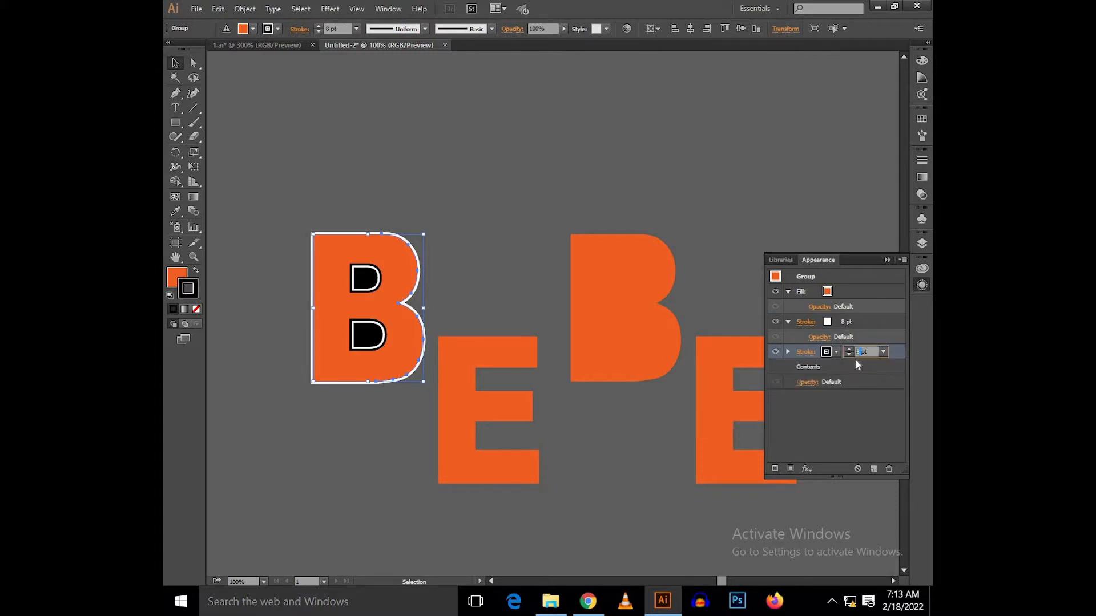
text(16)
key(Return)
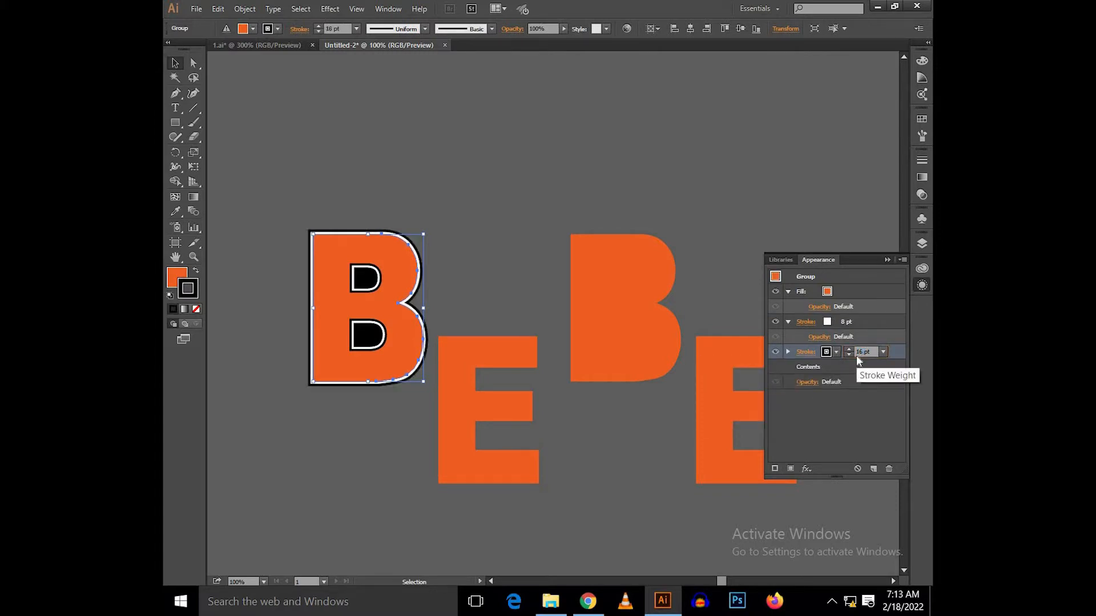
Step: Add a new fill to the original E group and colour it orange
click(492, 394)
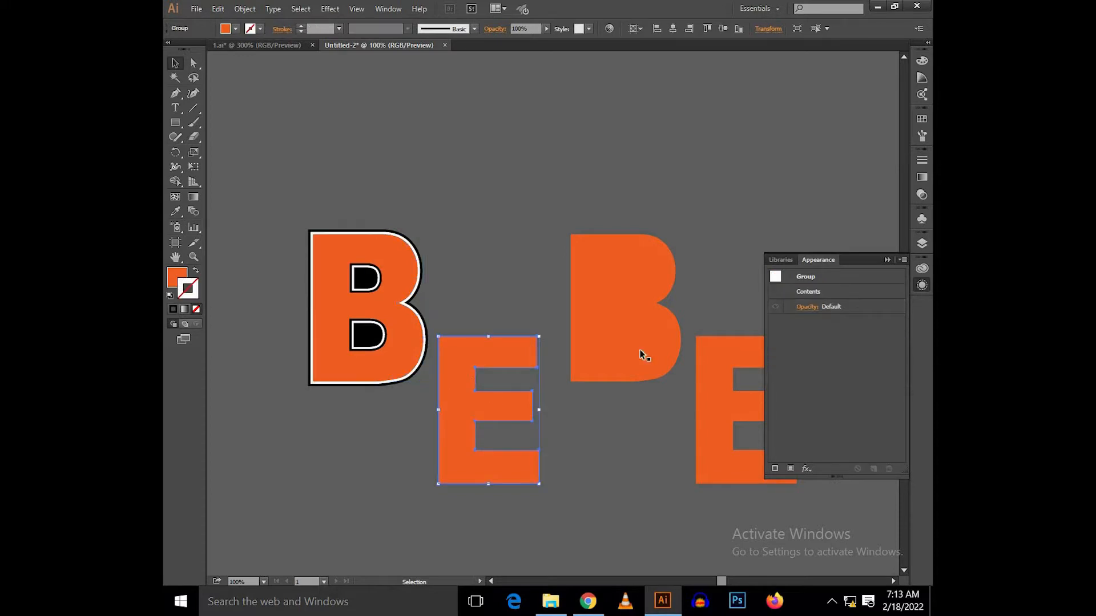
click(786, 464)
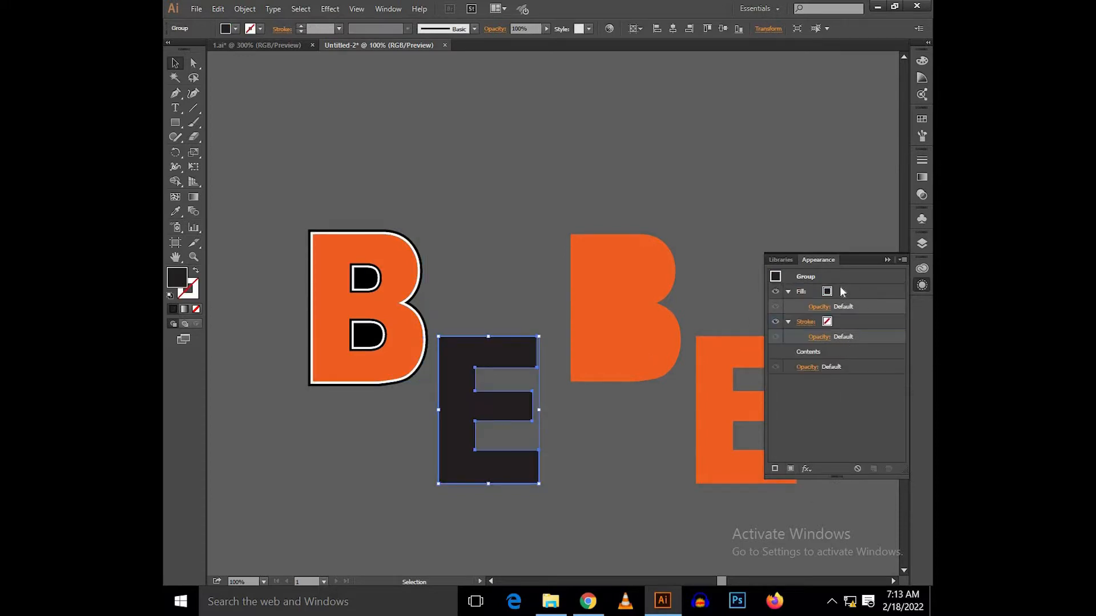
click(842, 292)
click(834, 291)
click(740, 315)
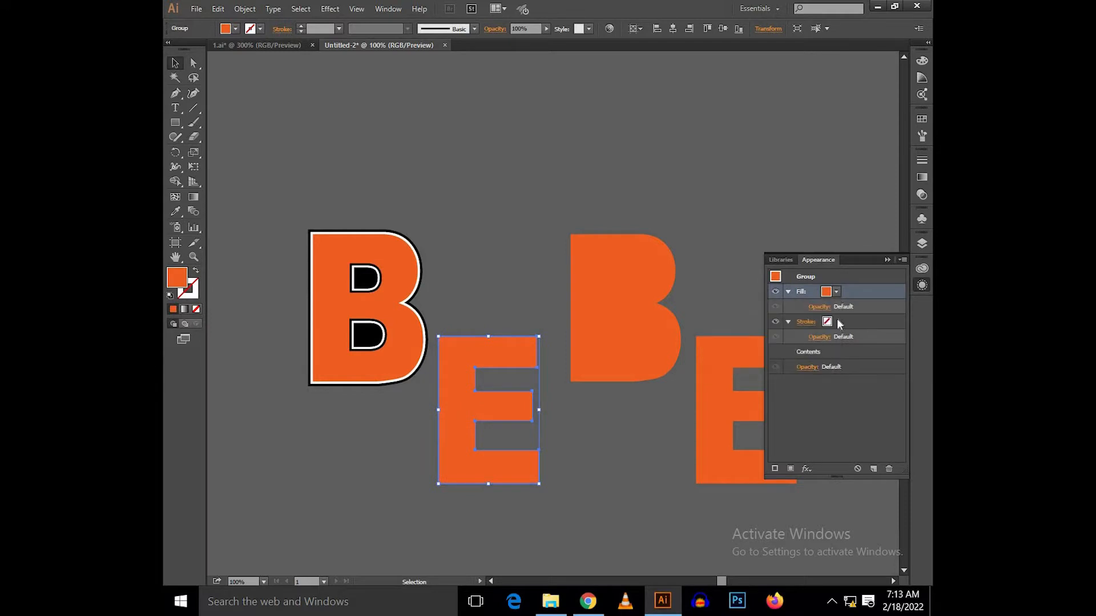
Step: Give the original E a white stroke with a weight of 8 pt
click(839, 323)
click(831, 321)
click(726, 341)
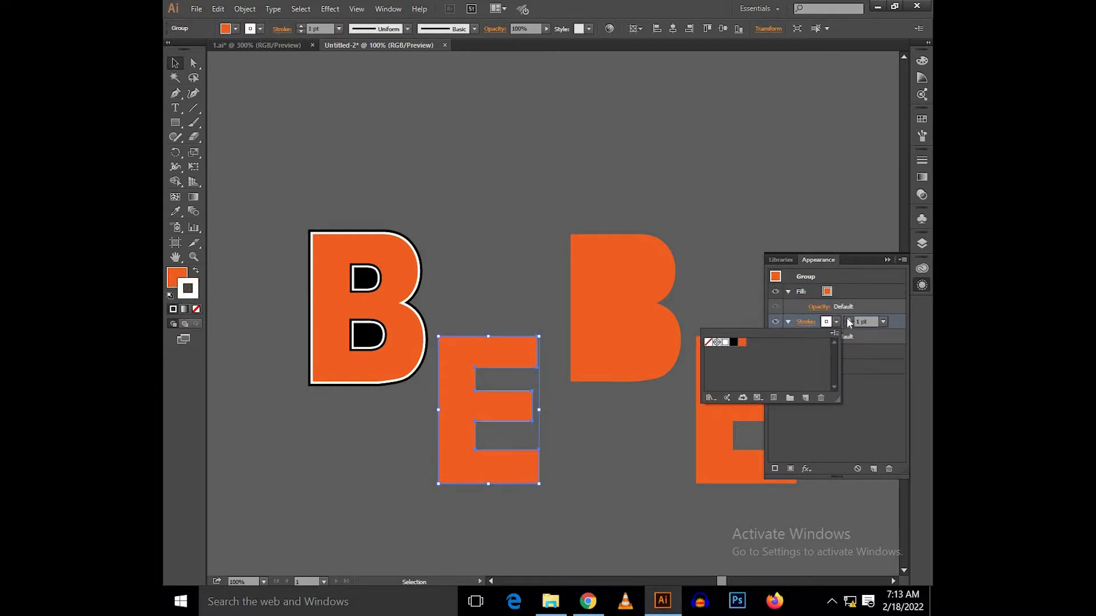
click(859, 322)
text(9)
key(Return)
key(Down)
Step: Add a second stroke beneath the E's white one, coloured black with a weight of 16 pt, and deselect the letter
click(775, 468)
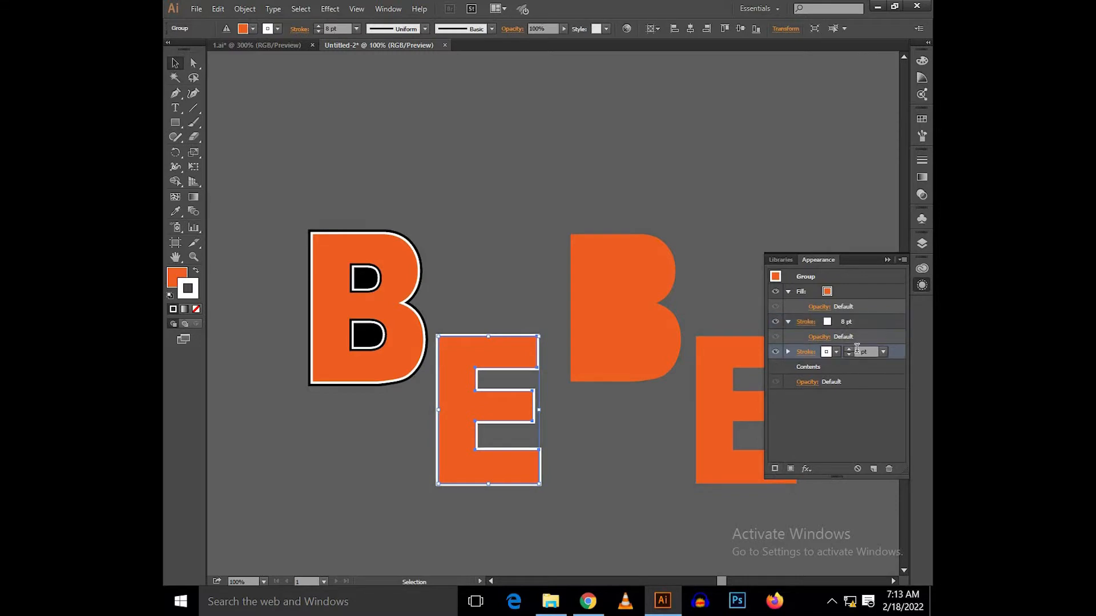
click(849, 350)
click(849, 350)
click(849, 350)
click(849, 350)
click(836, 352)
click(733, 372)
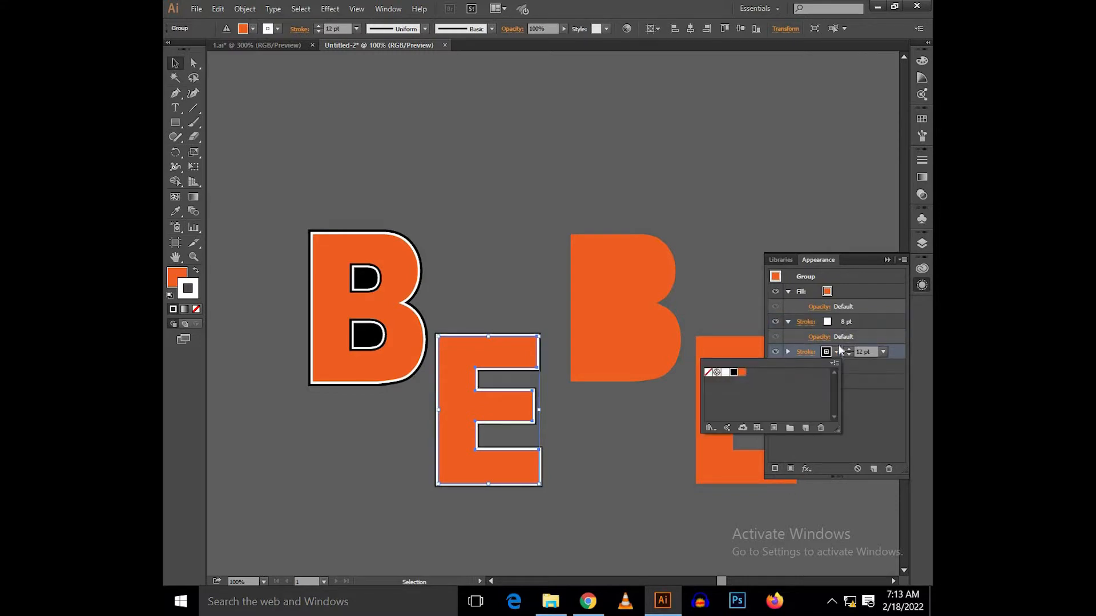
click(866, 352)
key(Up)
key(Up)
key(Up)
key(Up)
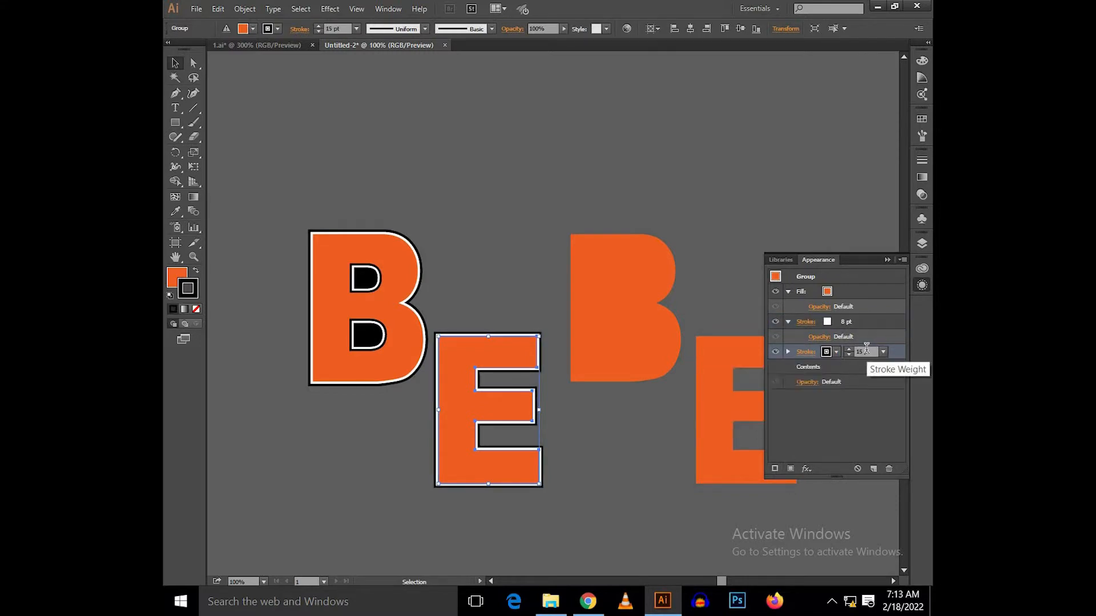
click(887, 260)
click(748, 259)
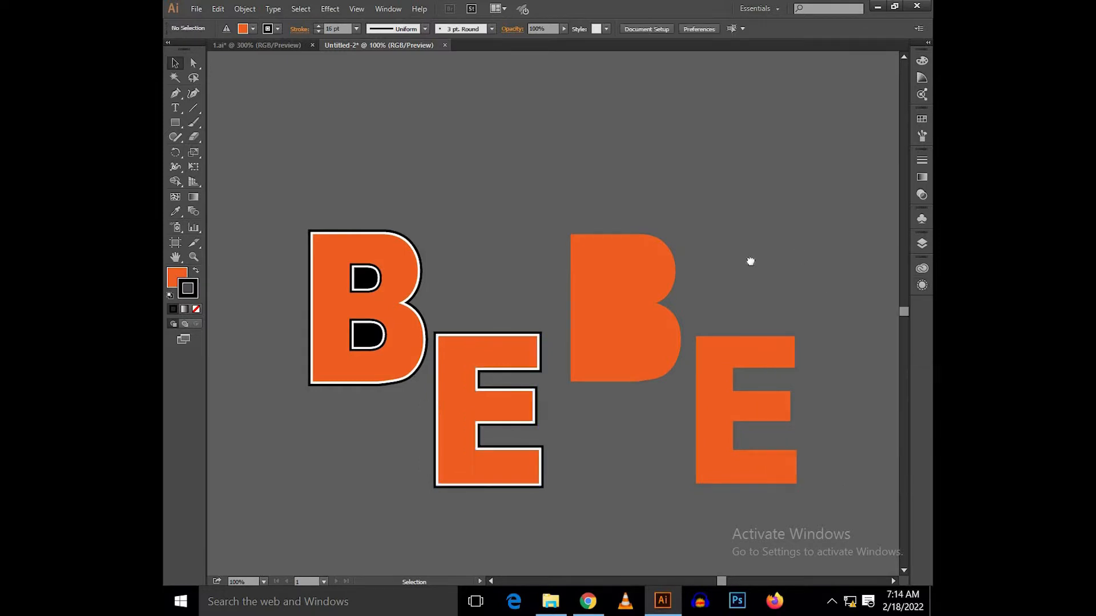
Step: Draw a straight vertical line about 322 pt long with the Pen tool above the copied E
scroll(751, 272, right, 5)
drag(732, 276, 669, 284)
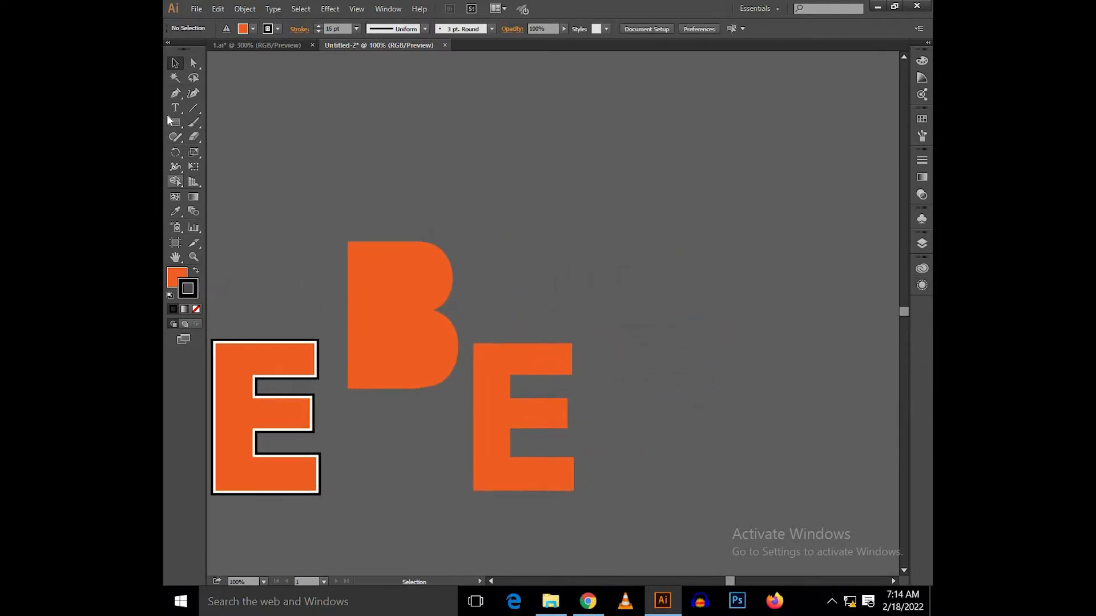
click(175, 93)
drag(555, 226, 522, 235)
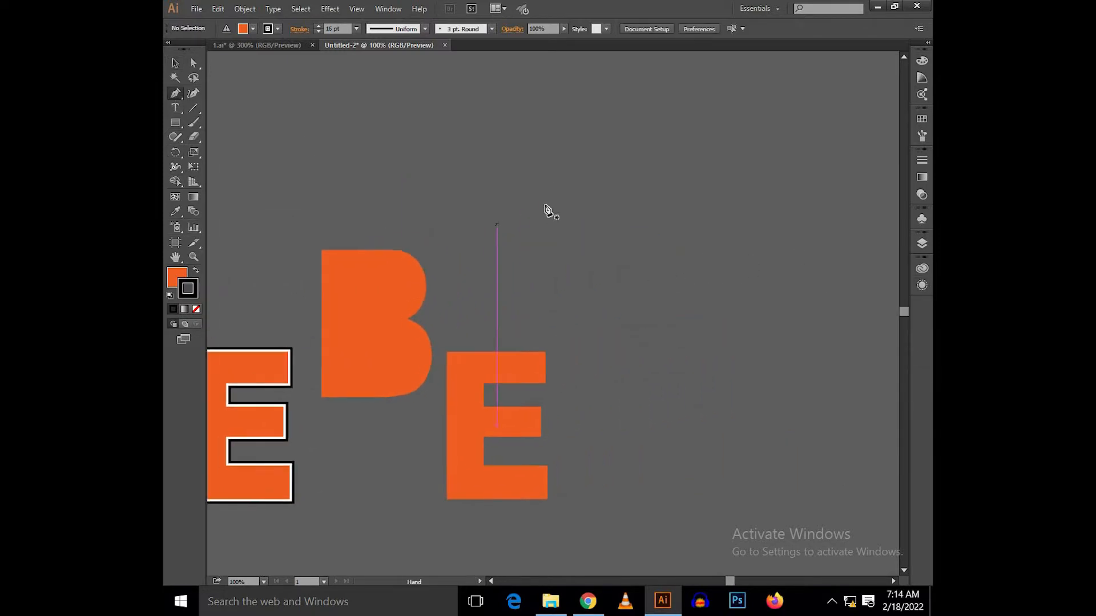
click(536, 123)
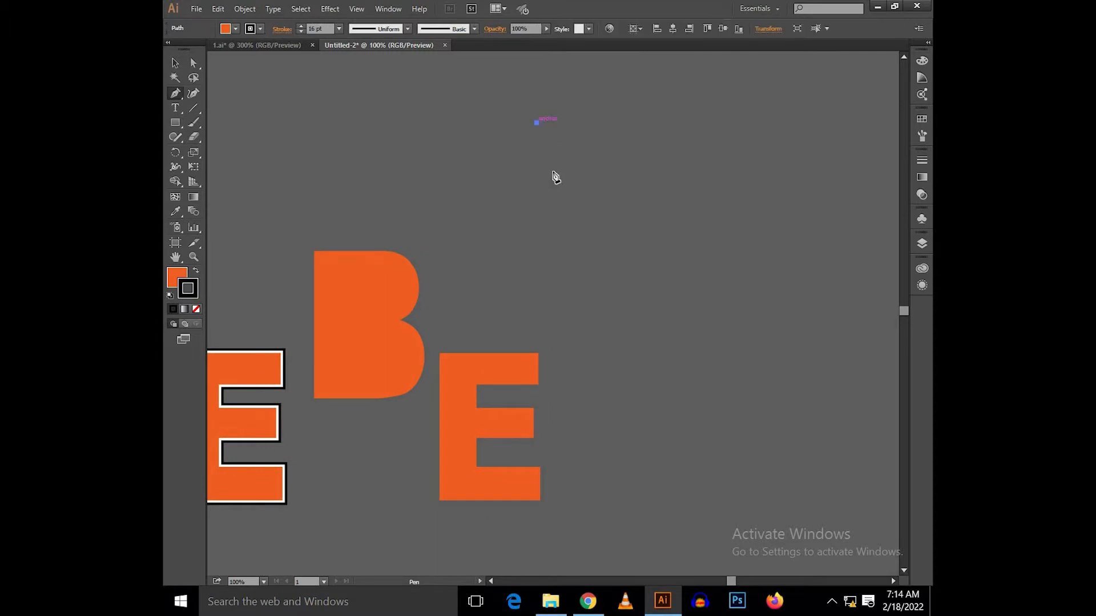
shift+click(554, 324)
key(v)
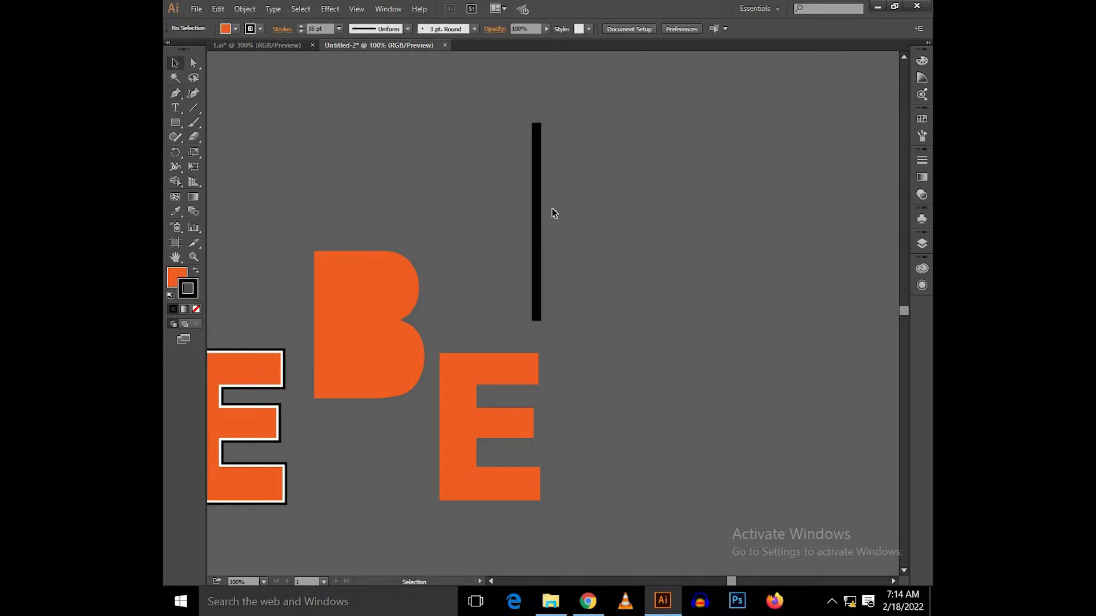
Step: Remove the fill from the vertical line and set its black stroke weight to 4 pt
key(x)
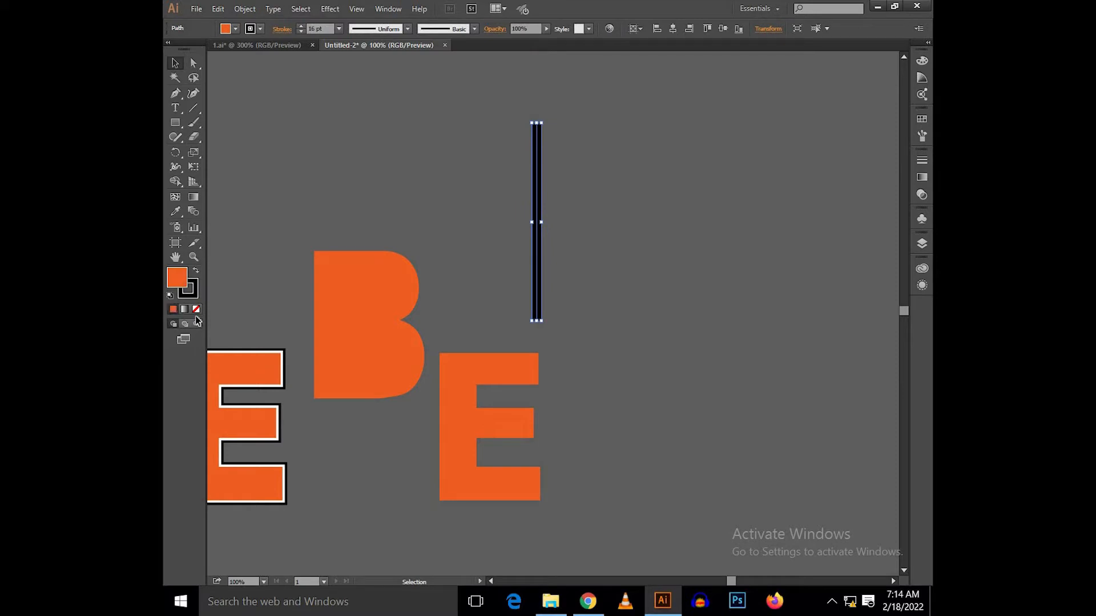
click(196, 309)
key(x)
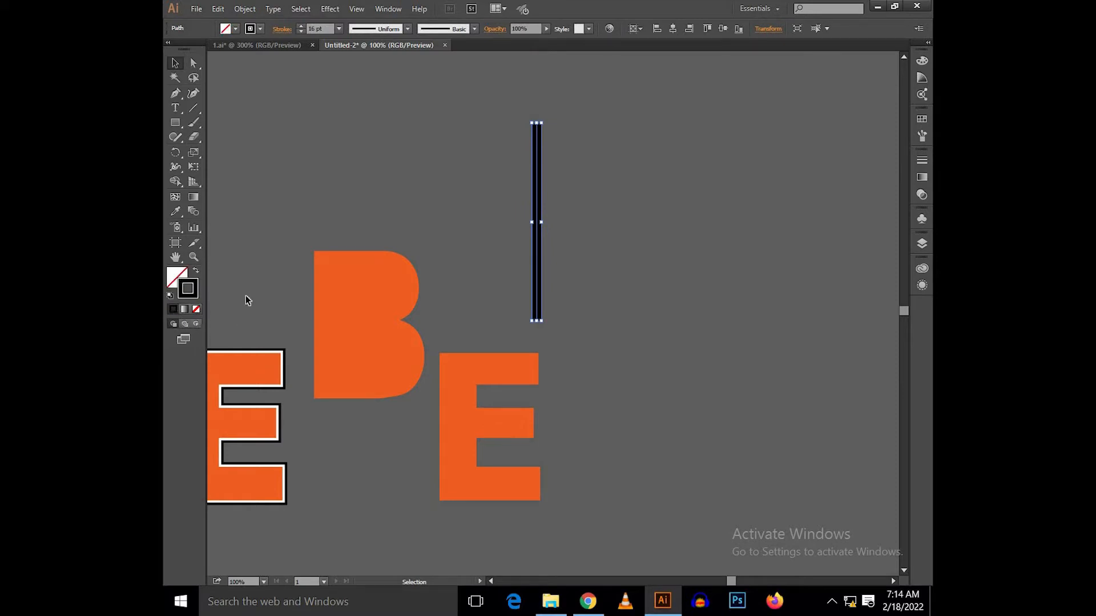
click(330, 28)
text(4)
key(Return)
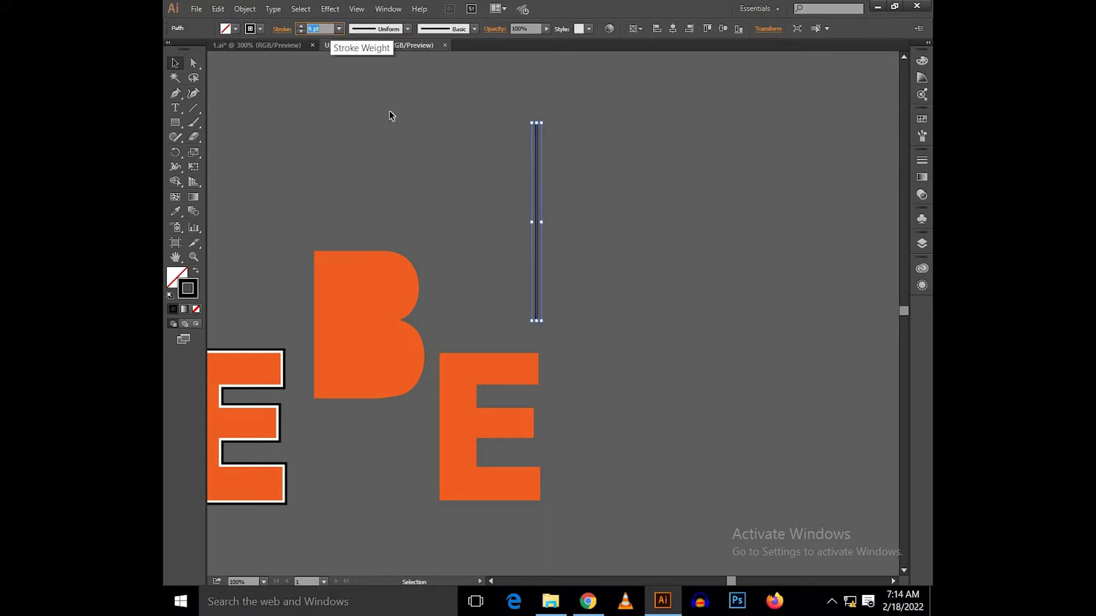
Step: Duplicate the vertical line a short distance to its right, leaving a narrow gap between the two
click(443, 176)
click(536, 213)
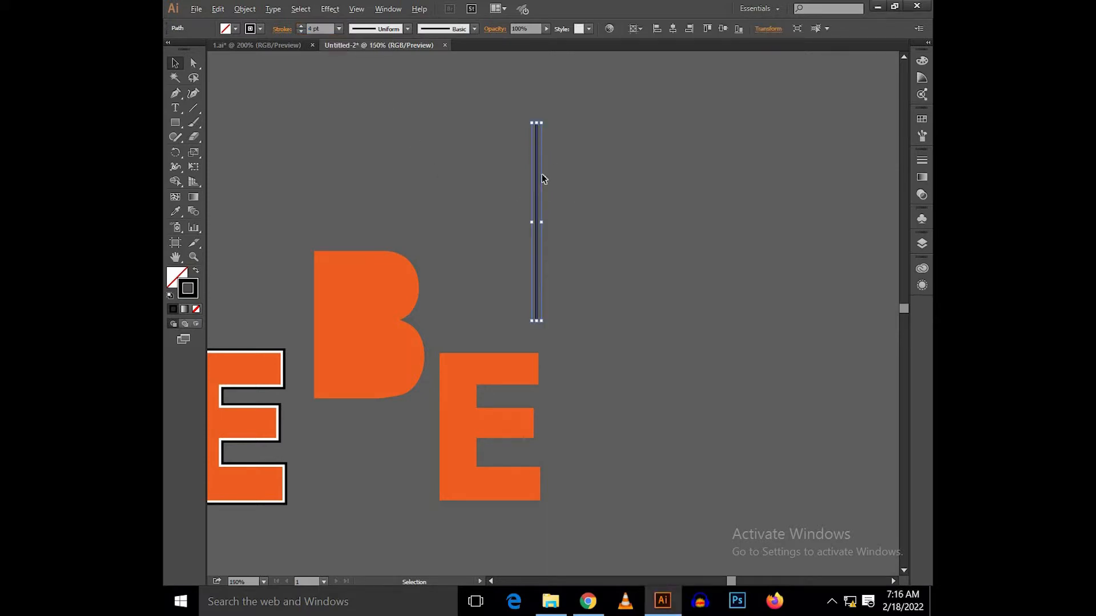
scroll(540, 176, up, 2)
scroll(523, 185, up, 2)
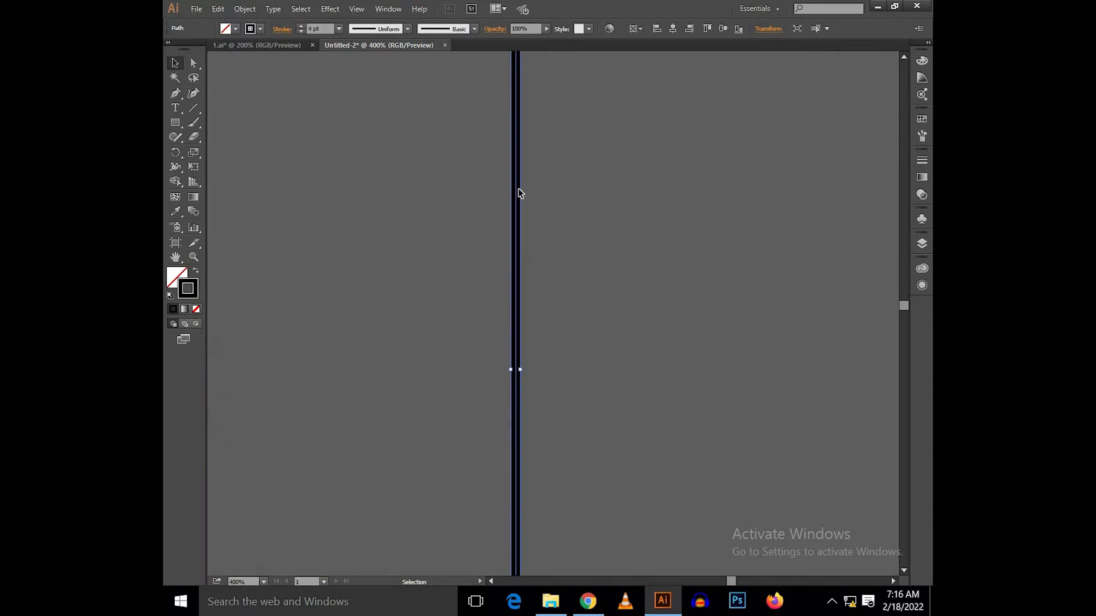
drag(523, 195, 546, 199)
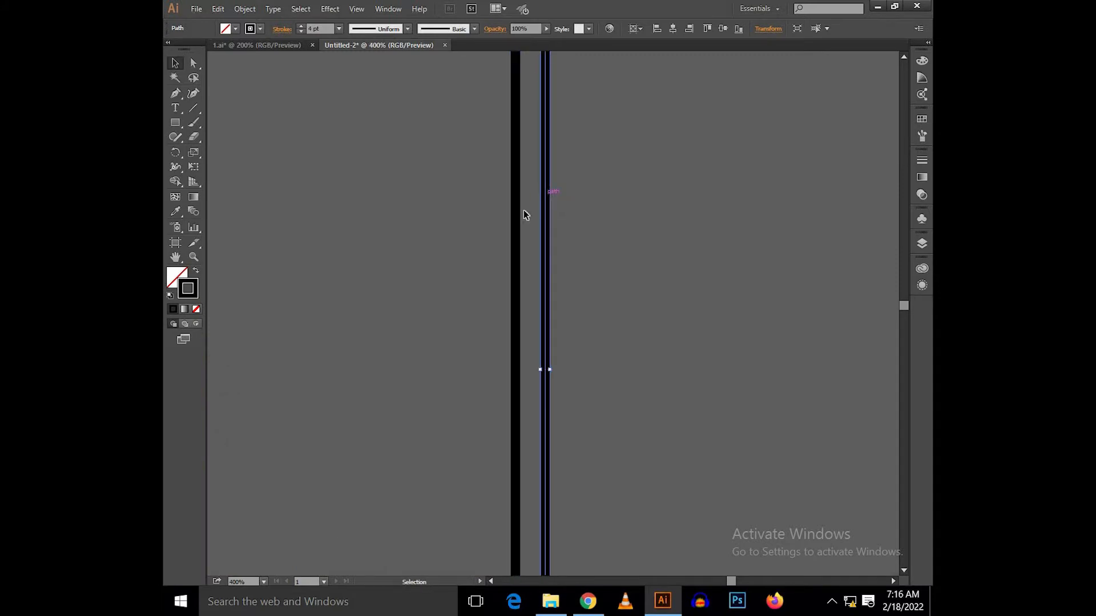
key(ctrl+z)
drag(519, 219, 536, 220)
drag(536, 216, 539, 217)
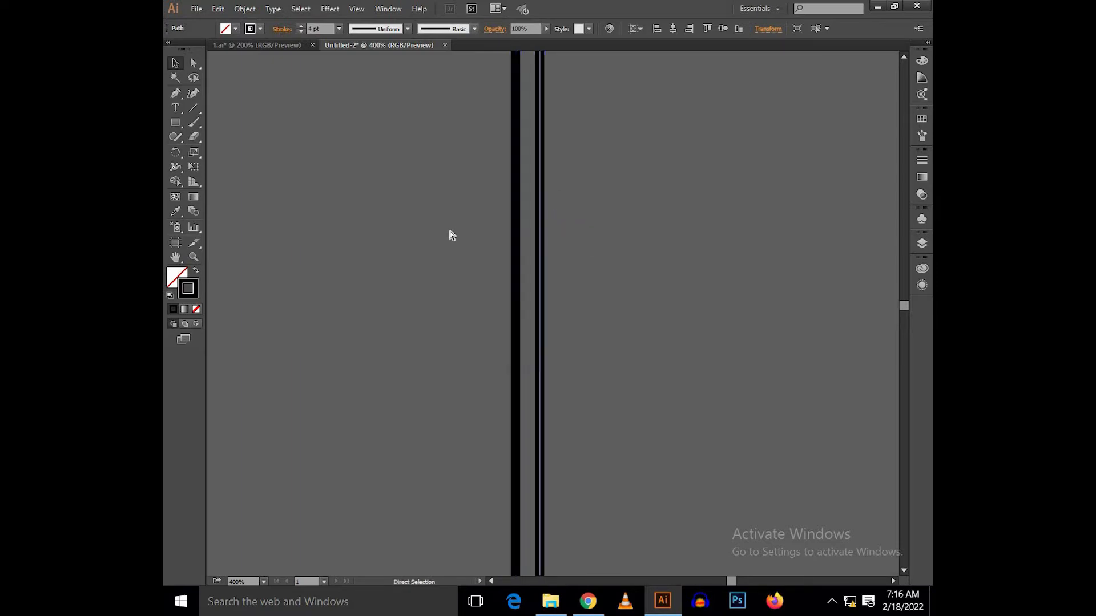
Step: Repeat the duplication to build a row of about 14 evenly spaced vertical lines
key(ctrl+d)
Step: Extend the row of evenly spaced vertical lines to about 22 lines by repeating the duplication
key(ctrl+d)
key(ctrl+d)
key(ctrl+d)
key(ctrl+d)
key(ctrl+d)
key(ctrl+d)
key(ctrl+d)
key(ctrl+d)
key(ctrl+d)
key(ctrl+d)
key(ctrl+d)
key(ctrl+d)
key(ctrl+d)
key(ctrl+minus)
key(ctrl+minus)
key(ctrl+minus)
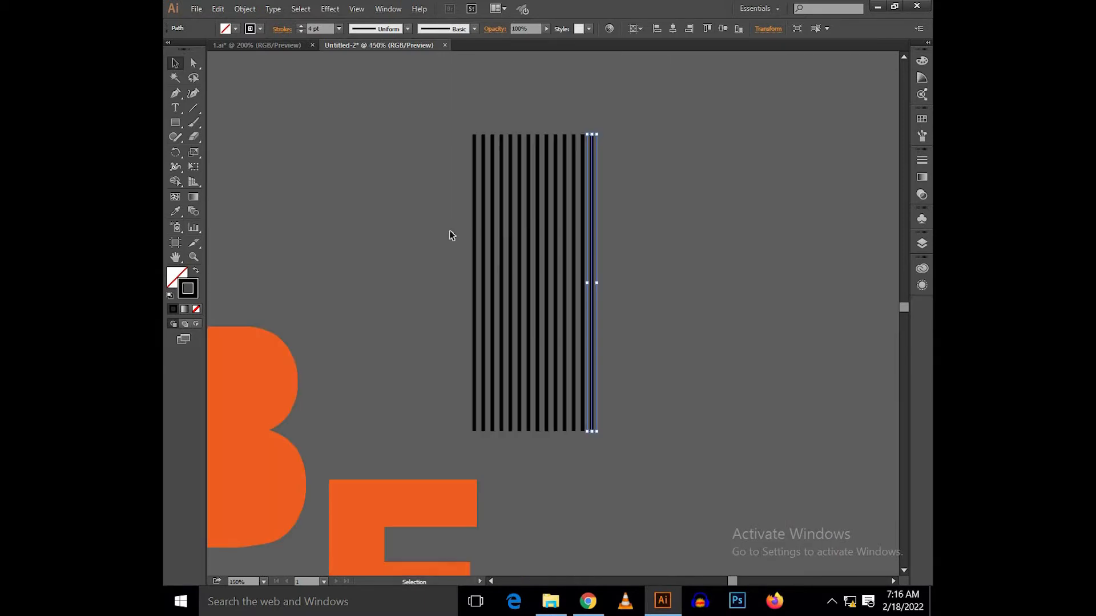
key(ctrl+d)
key(v)
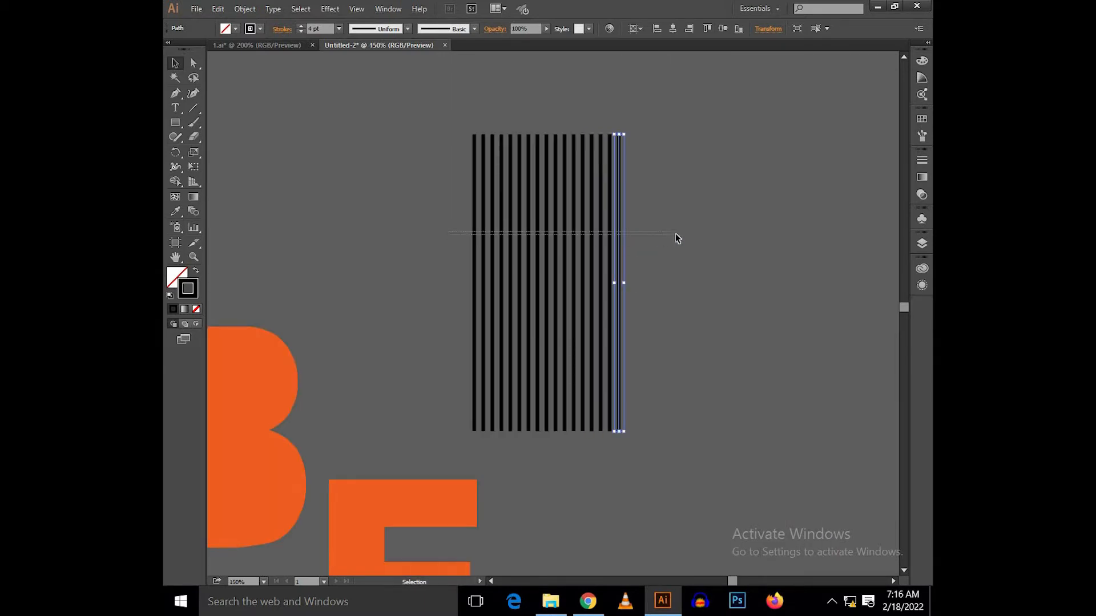
click(442, 224)
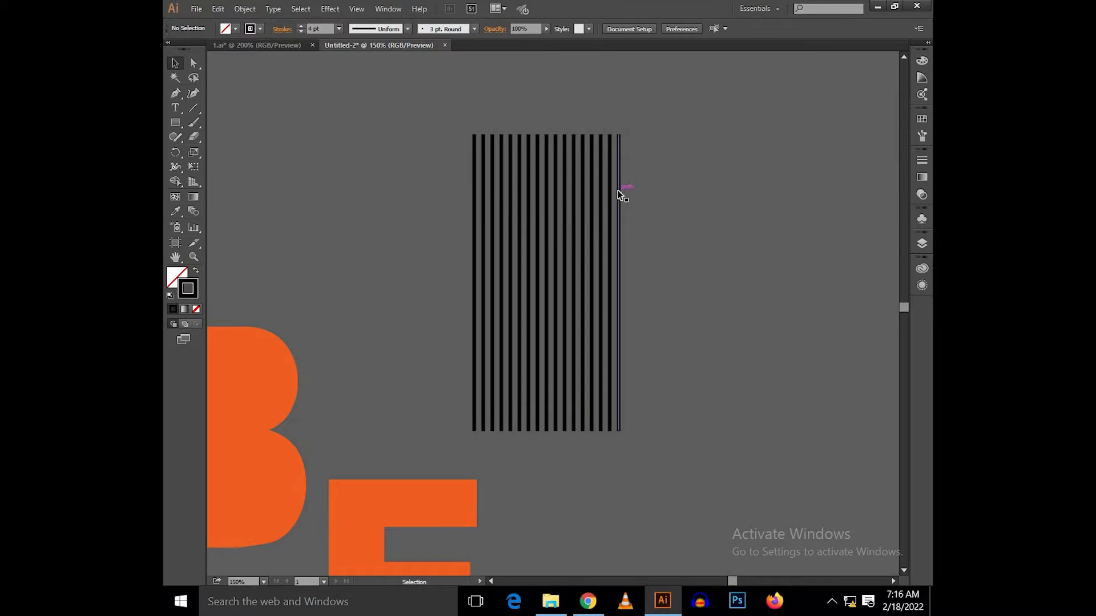
click(618, 195)
key(a)
key(ctrl+d)
key(ctrl+d)
key(ctrl+d)
key(ctrl+d)
key(ctrl+d)
Step: Select all of the vertical lines and group them into one stripe pattern
key(v)
key(ctrl+a)
key(ctrl+g)
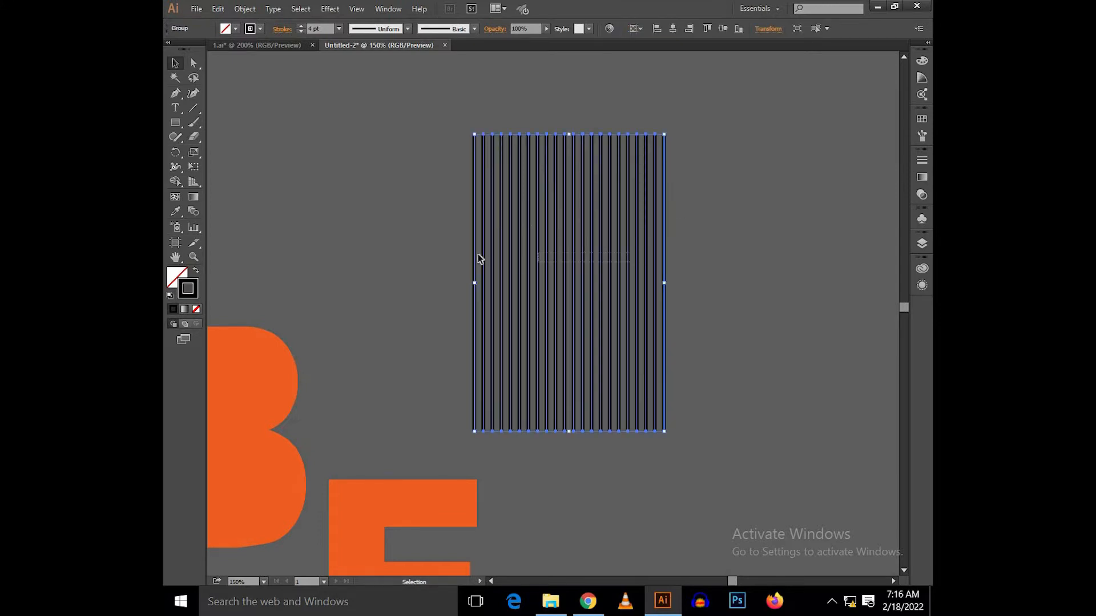
Step: Move the stripe group over the upper part of the copied B and rotate it to a diagonal
scroll(703, 247, left, 5)
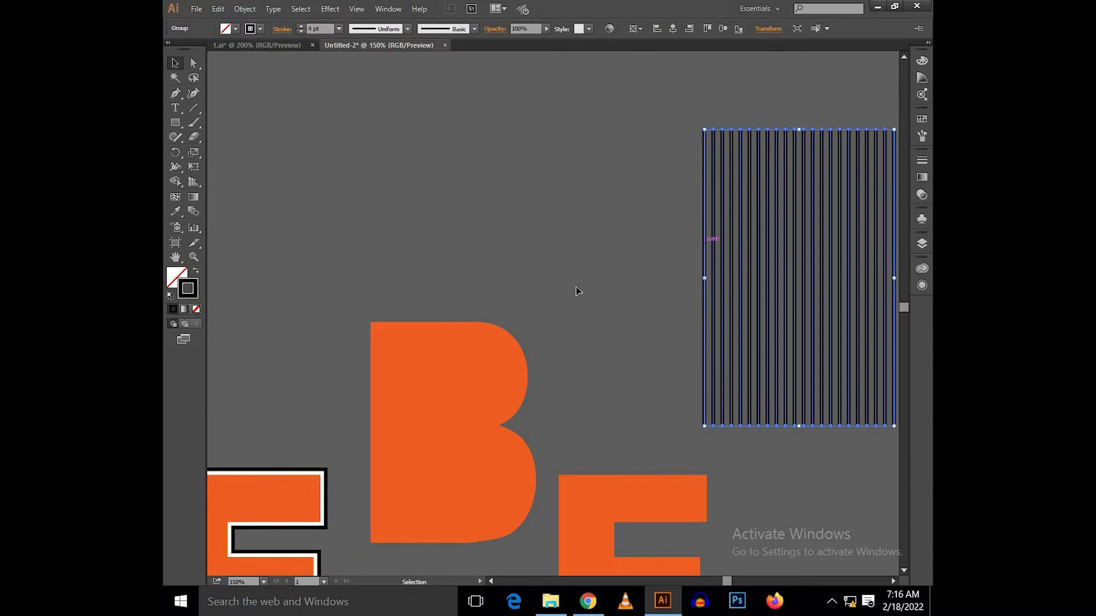
drag(738, 210, 469, 257)
scroll(767, 142, left, 2)
scroll(766, 143, down, 1)
mouse_move(712, 132)
mouse_down()
mouse_move(795, 228)
mouse_move(803, 266)
mouse_up()
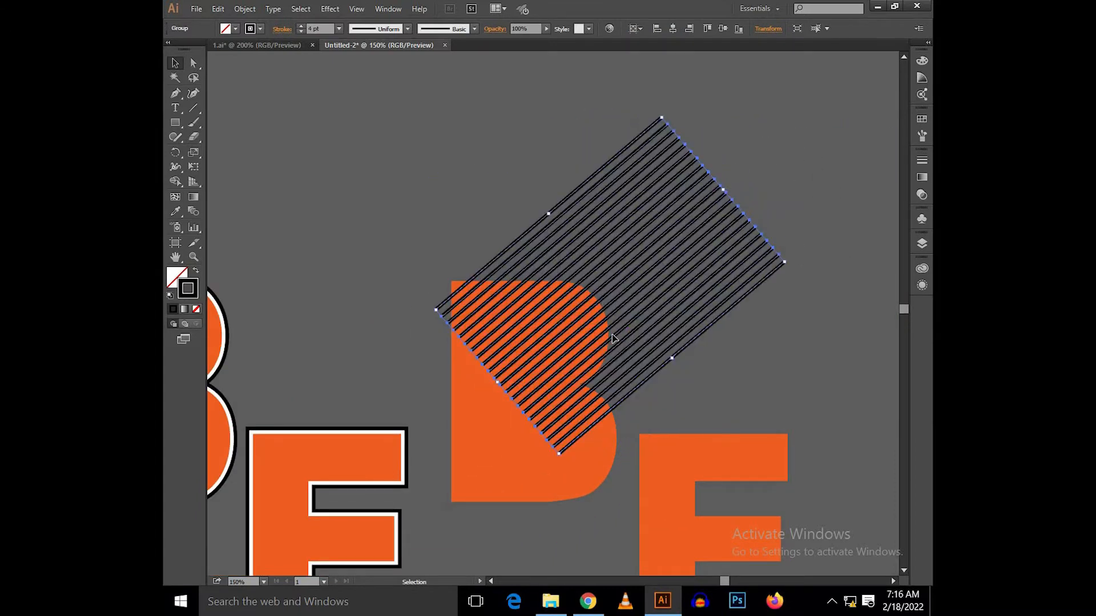
Step: Shift the diagonal stripes left over the copied B, flatten their angle slightly and enlarge the group to extend well past the letter
drag(592, 315, 528, 311)
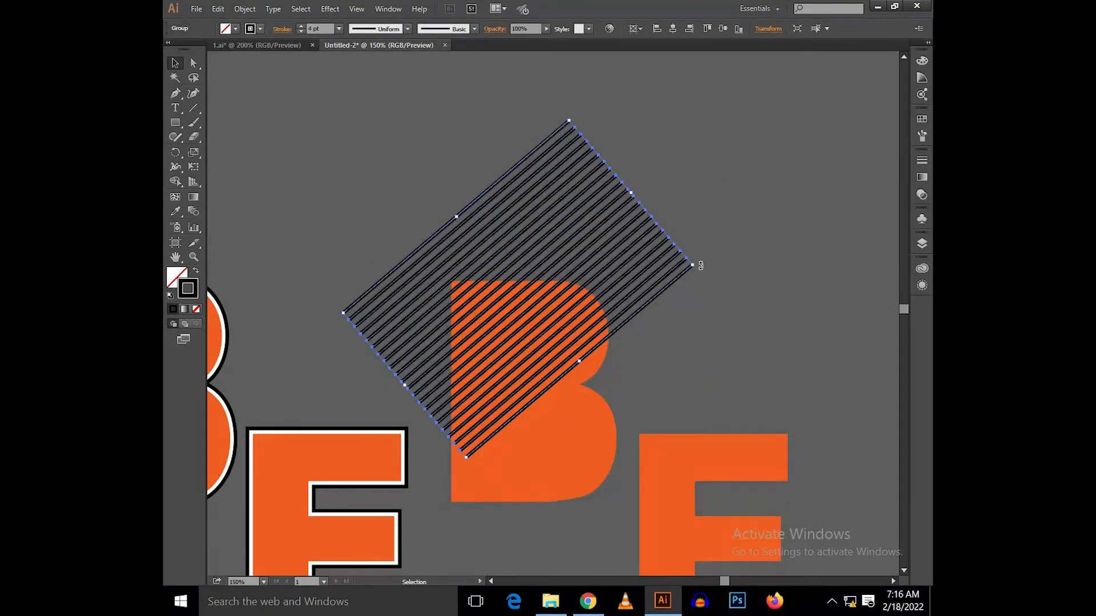
mouse_move(712, 301)
mouse_down()
mouse_move(717, 326)
mouse_move(702, 269)
mouse_move(704, 285)
mouse_move(693, 287)
mouse_up()
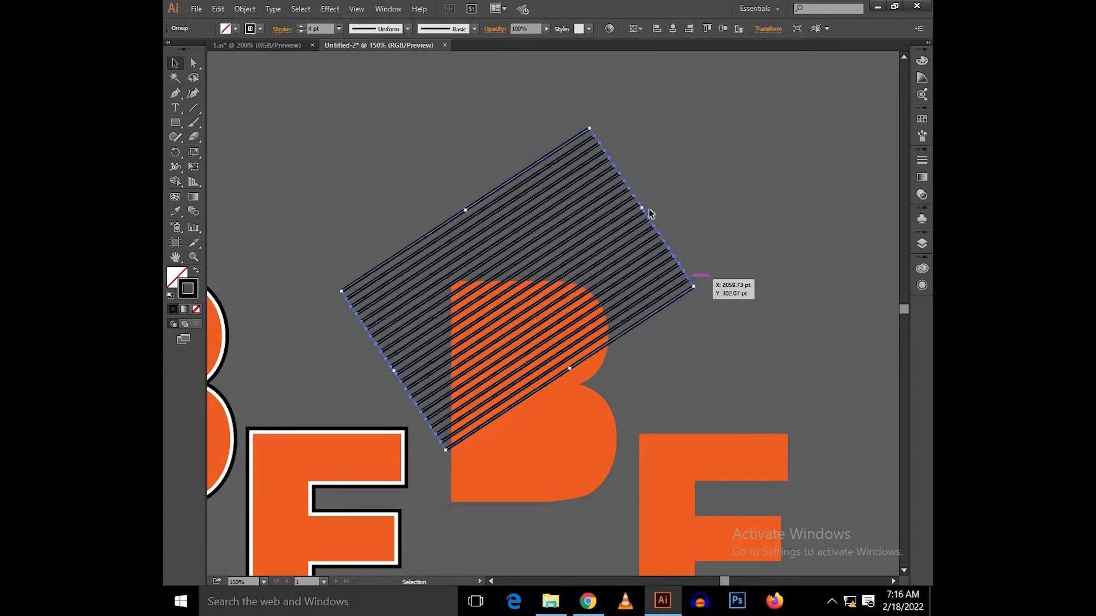
drag(644, 206, 759, 166)
mouse_move(674, 250)
mouse_down()
mouse_move(636, 285)
mouse_move(638, 277)
mouse_up()
Step: Cut the stripe group and ungroup the copied B
key(ctrl+x)
right_click(556, 295)
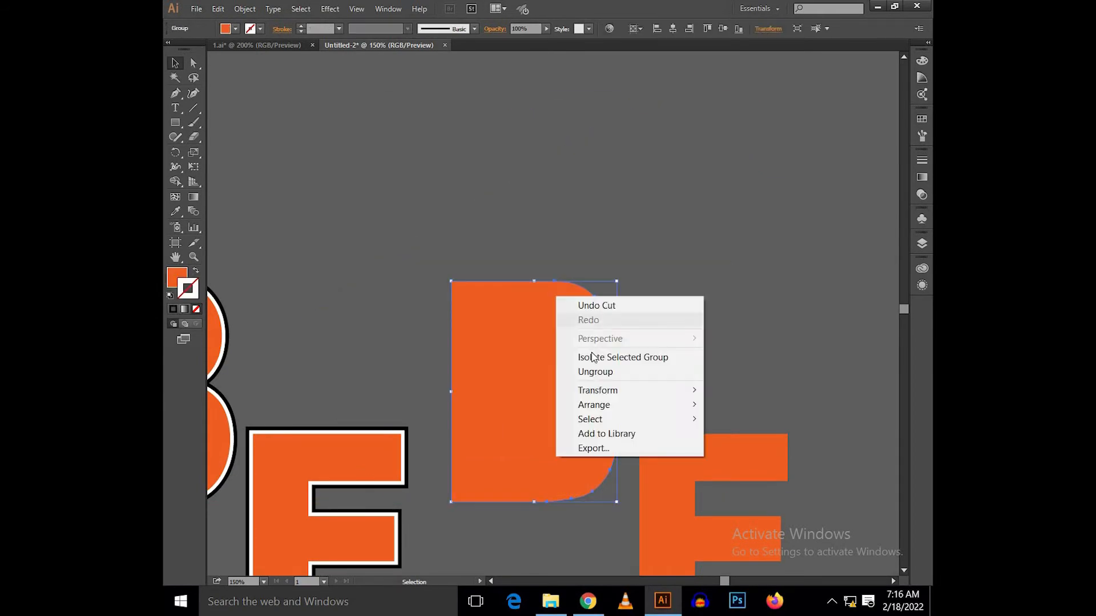
click(571, 255)
right_click(565, 293)
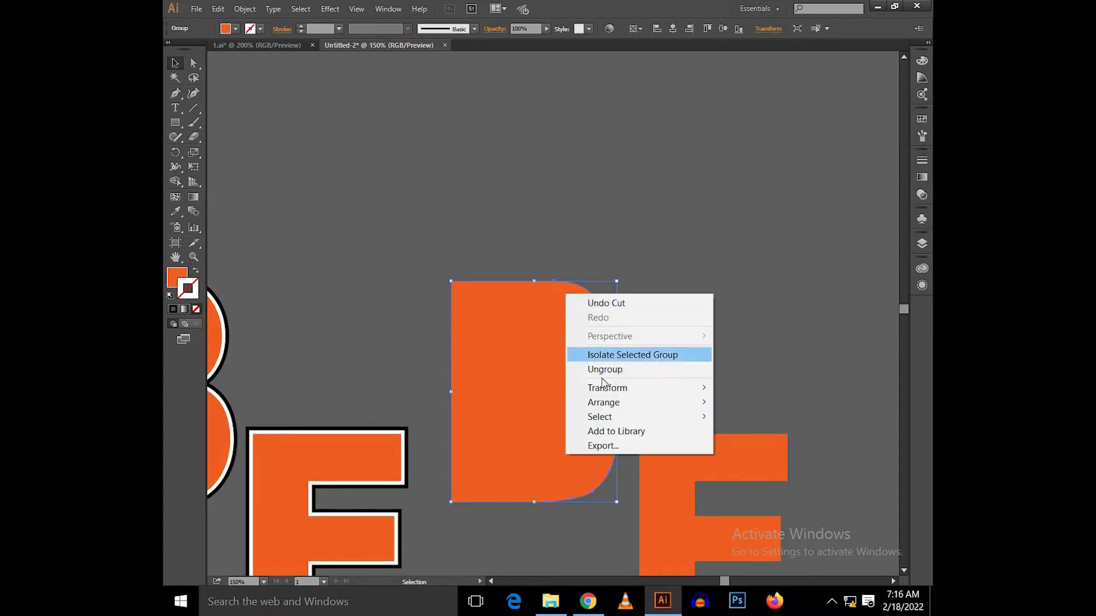
click(603, 369)
Step: Paste the stripes into the isolated copied B and clip them to the letter's shape
right_click(602, 365)
click(642, 441)
right_click(603, 382)
click(651, 206)
key(ctrl+v)
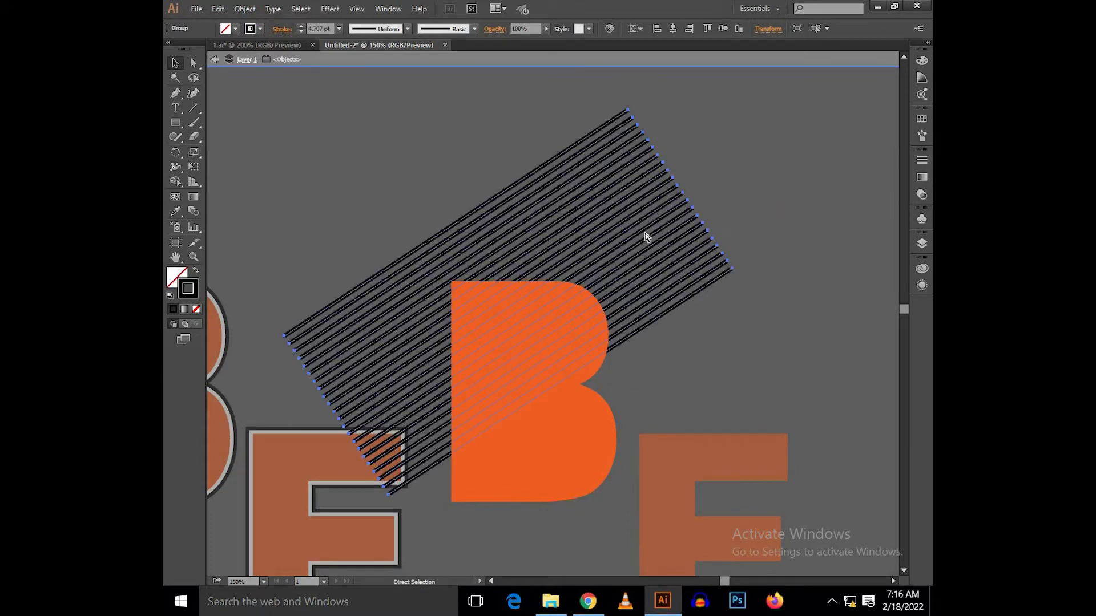
key(ctrl+a)
key(ctrl+7)
double_click(644, 240)
drag(694, 218, 776, 139)
click(660, 249)
click(661, 188)
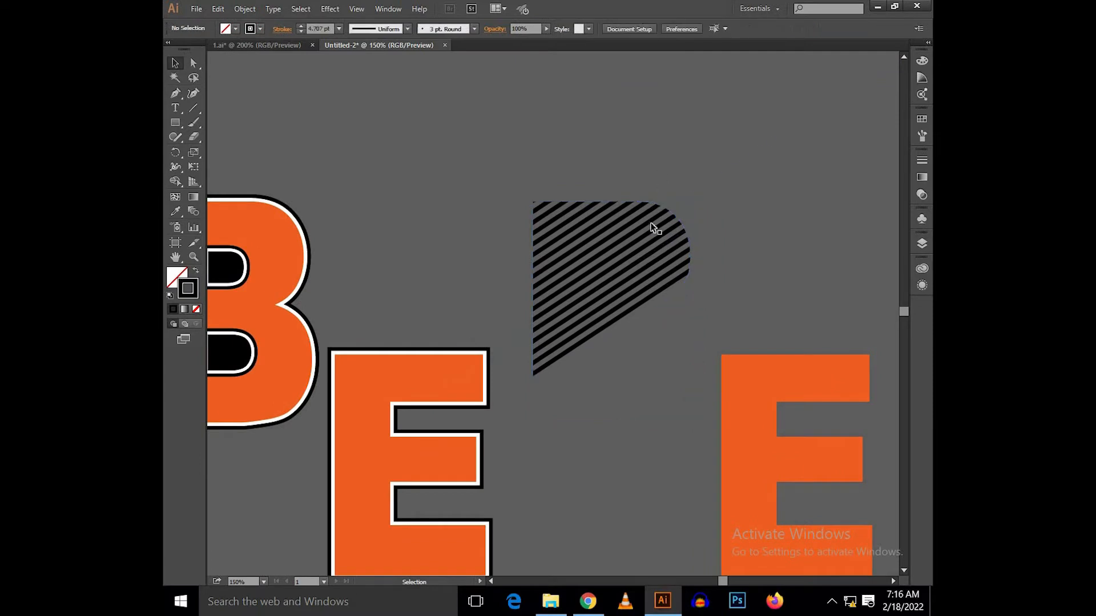
Step: Scale the clipped stripes down slightly and set their stroke weight to 4 pt
double_click(651, 227)
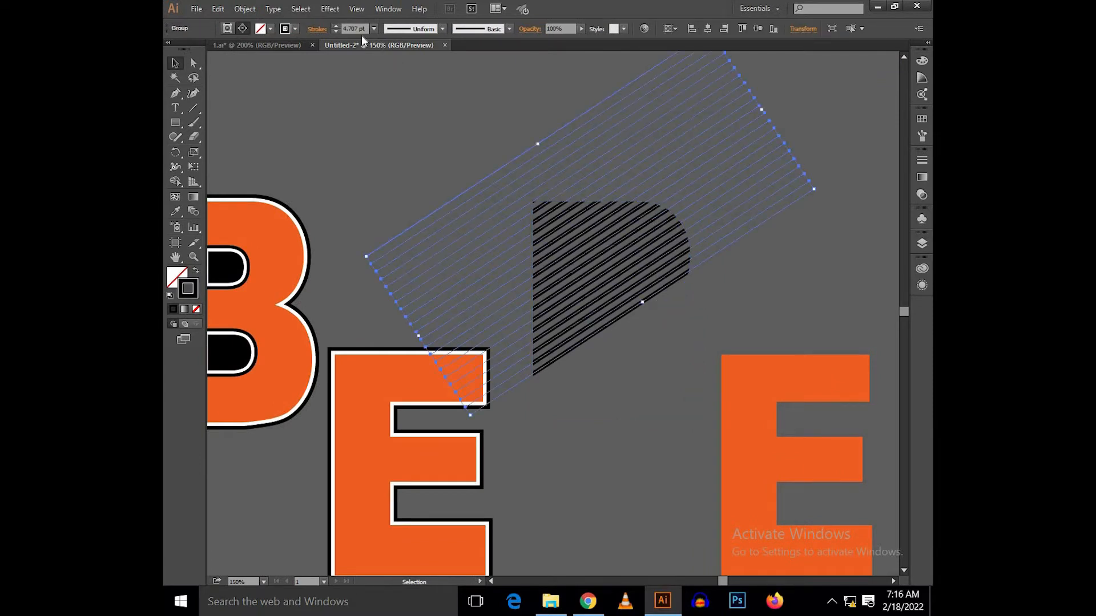
click(392, 137)
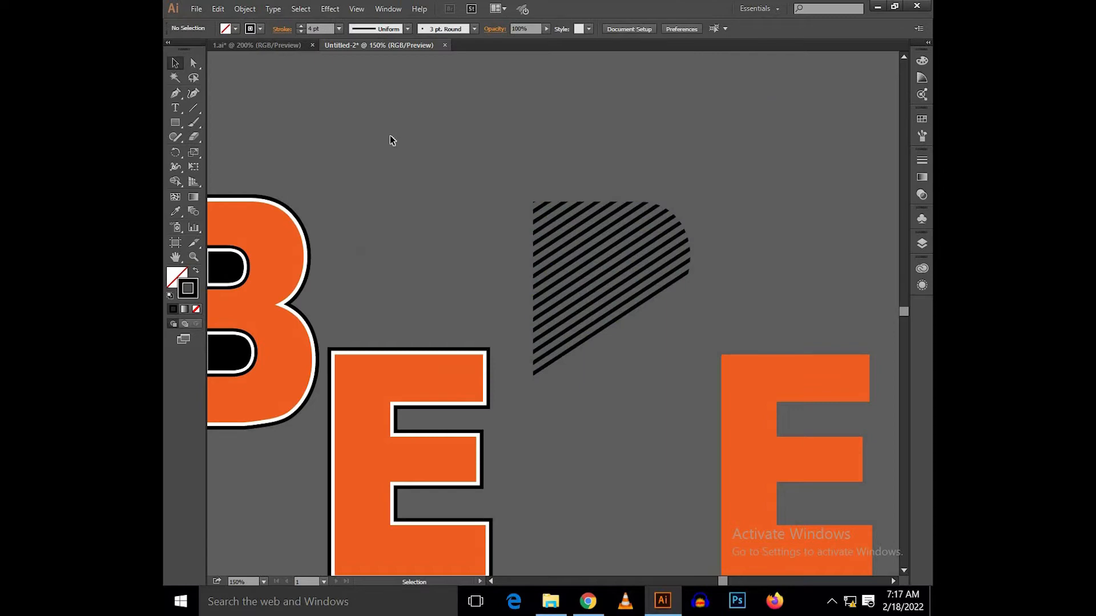
click(587, 273)
key(v)
scroll(622, 296, up, 2)
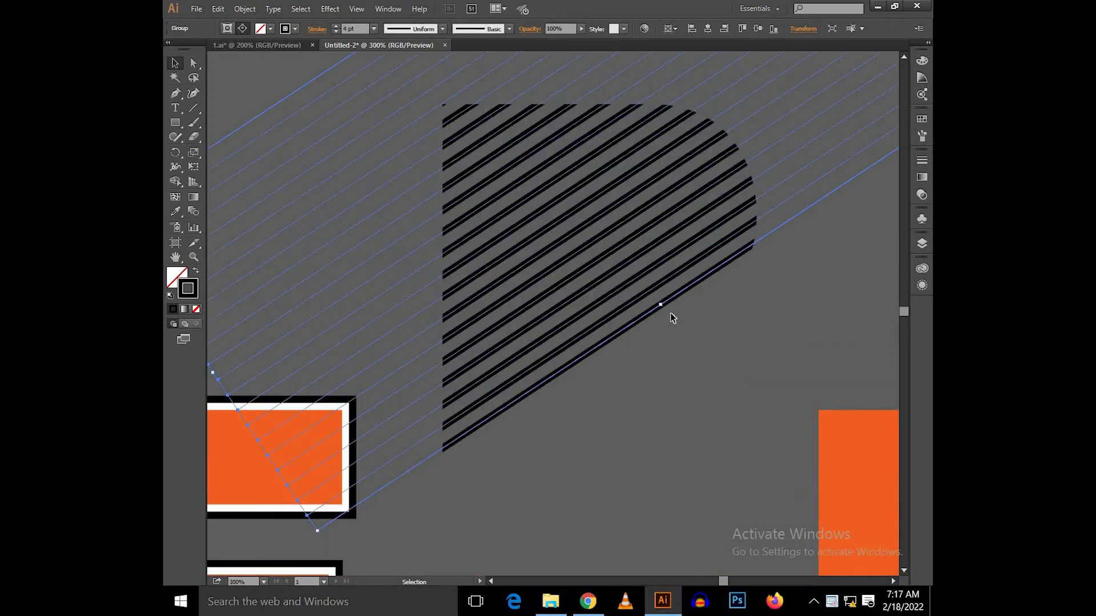
drag(661, 303, 651, 289)
scroll(611, 280, down, 2)
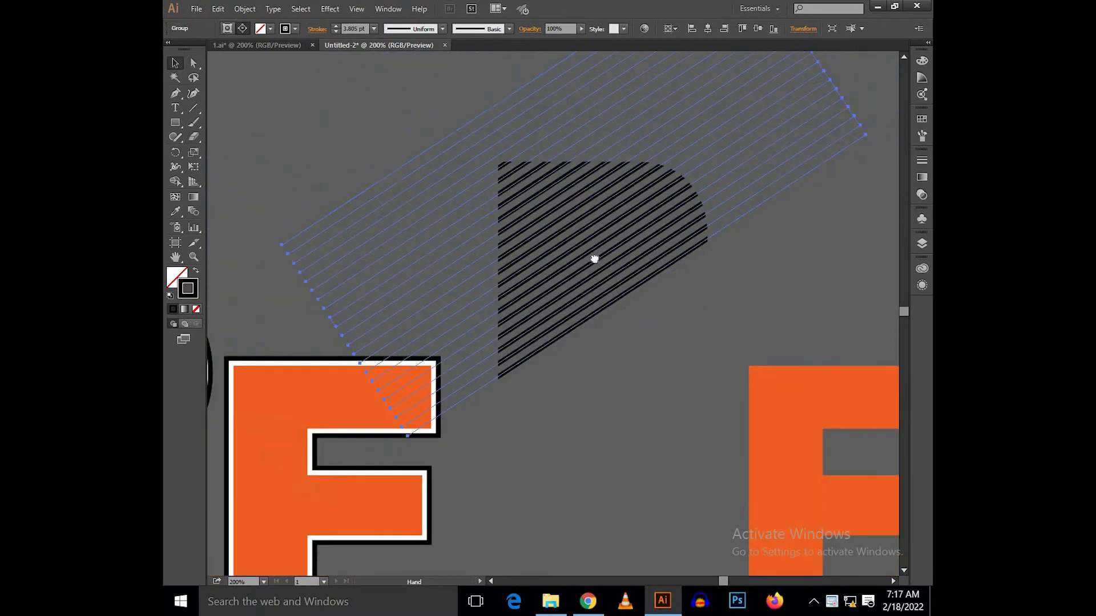
drag(594, 259, 594, 291)
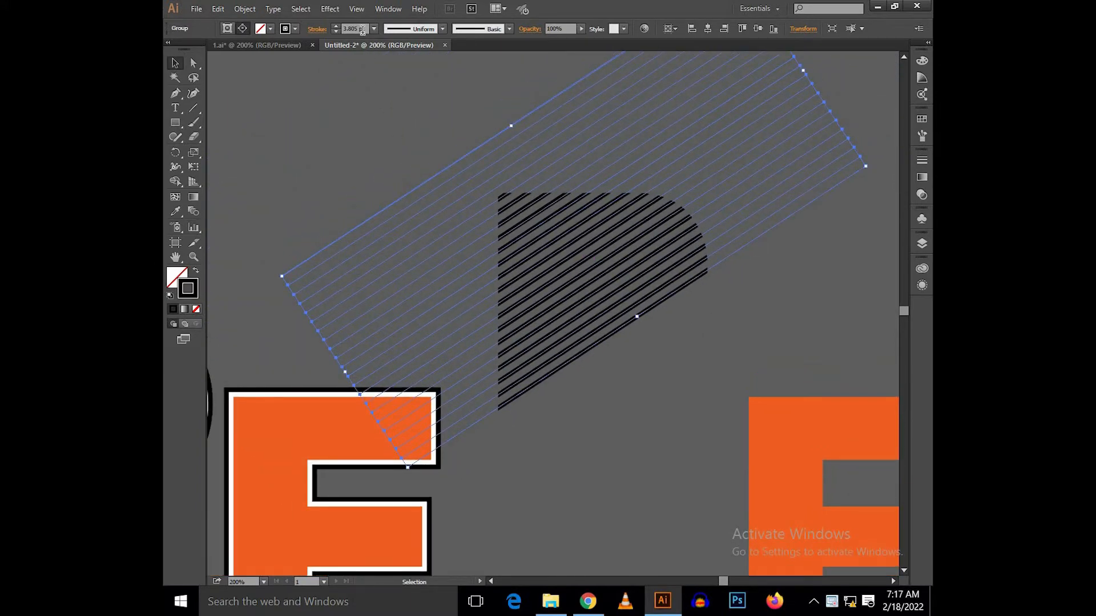
click(422, 114)
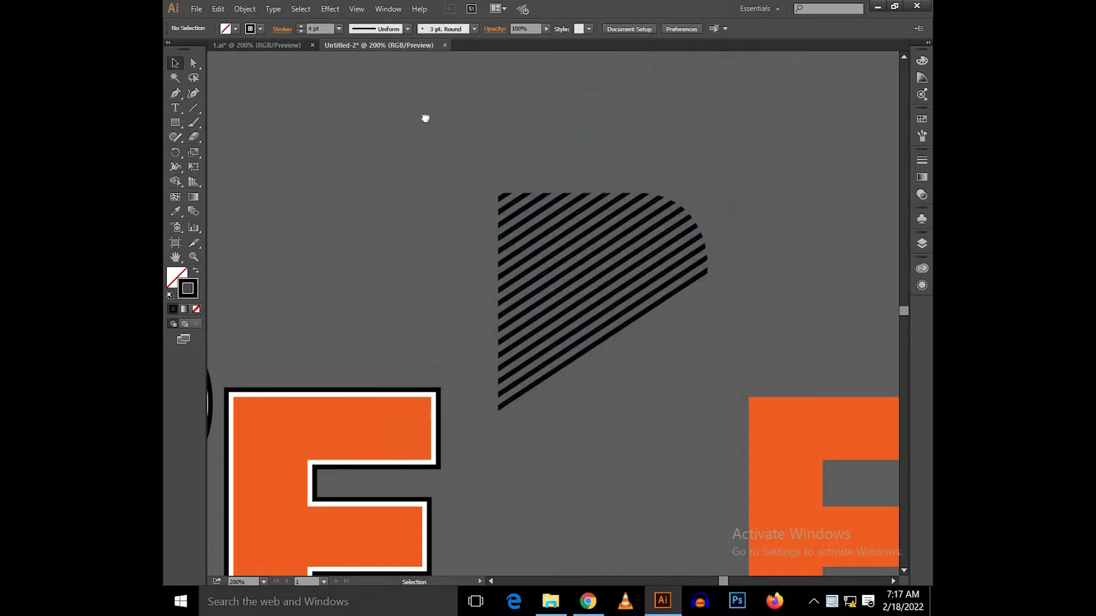
Step: Align the clipped stripe B and the outlined orange B by their horizontal centers
scroll(668, 250, left, 2)
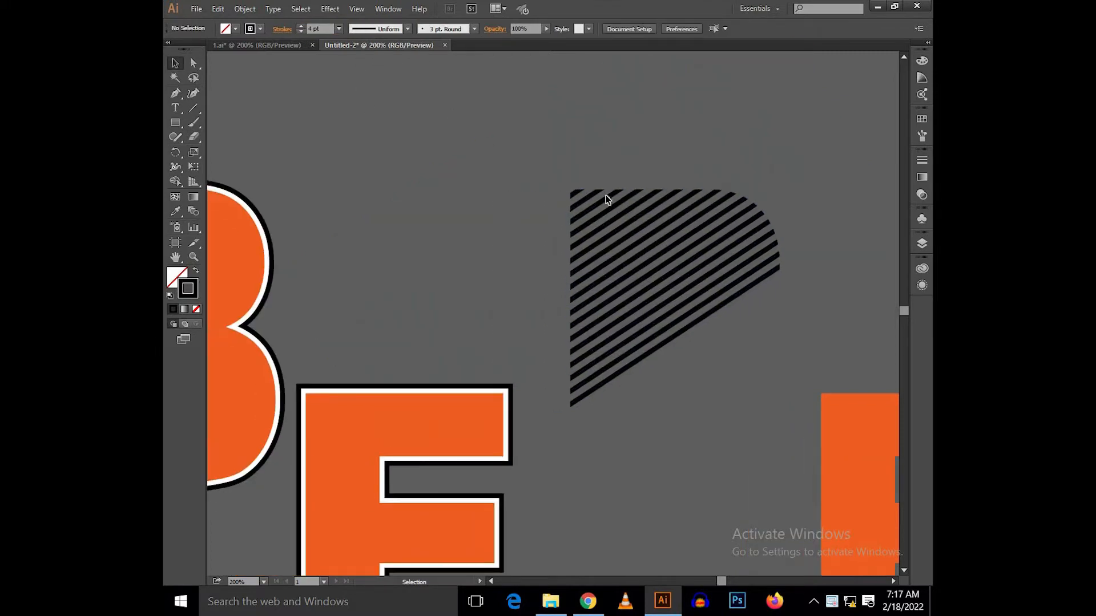
scroll(552, 189, left, 3)
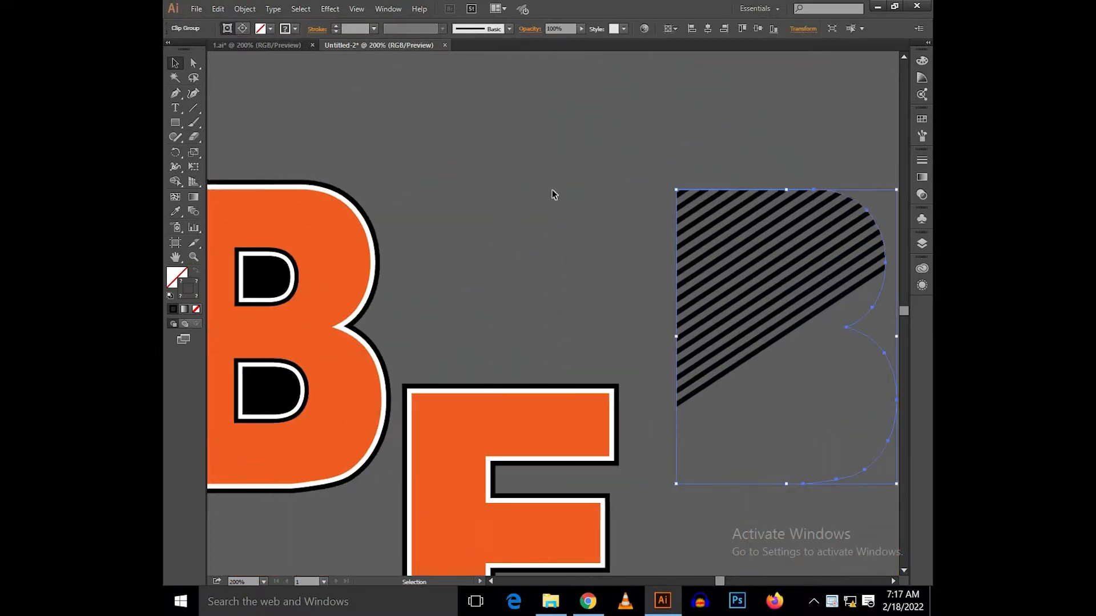
key(ctrl+c)
shift+click(341, 226)
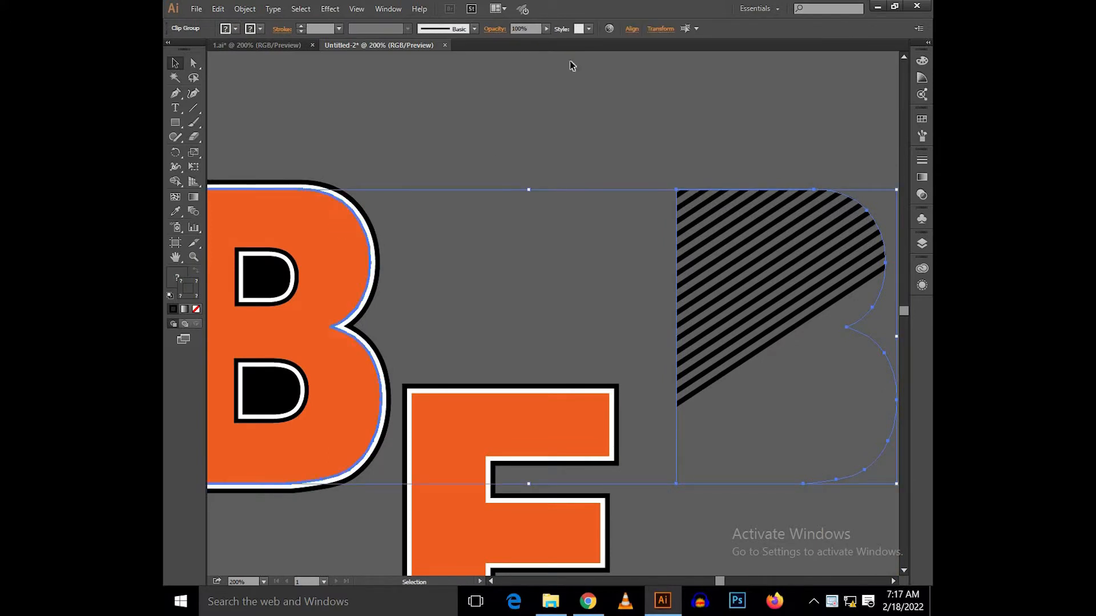
click(628, 28)
click(534, 60)
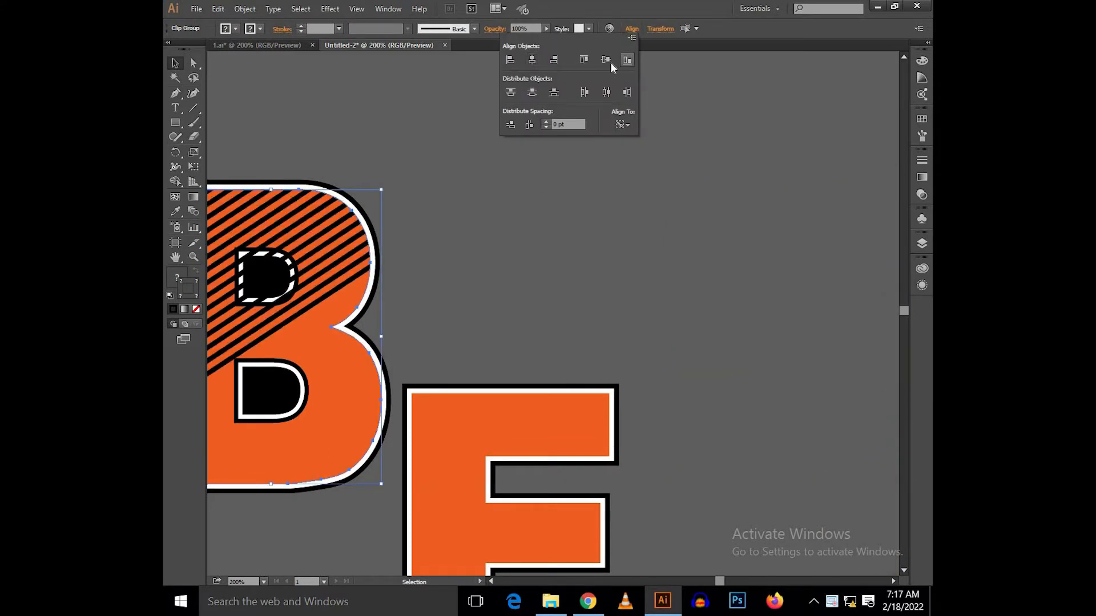
click(639, 247)
Step: Bring the outlined B's upper and lower black counters in front of the stripes
scroll(657, 243, left, 6)
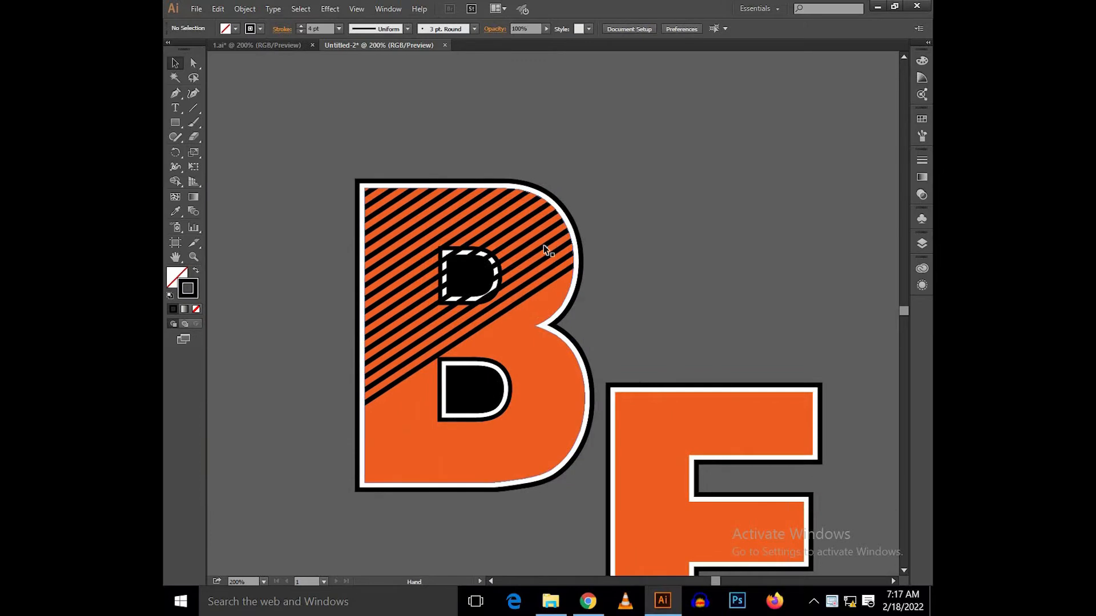
scroll(490, 245, up, 2)
click(516, 266)
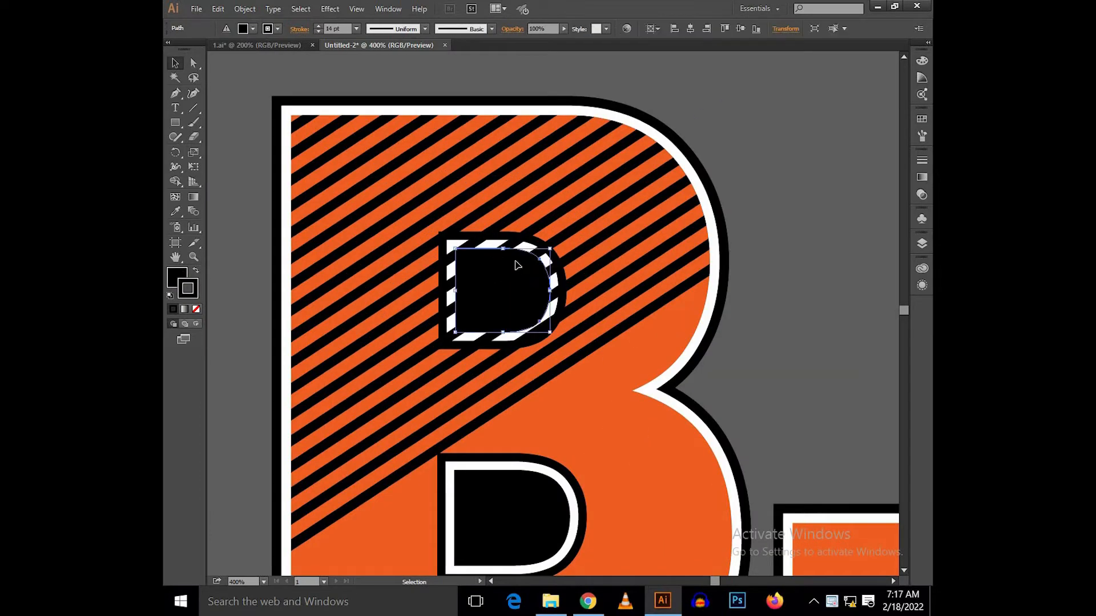
scroll(518, 405, down, 2)
click(518, 406)
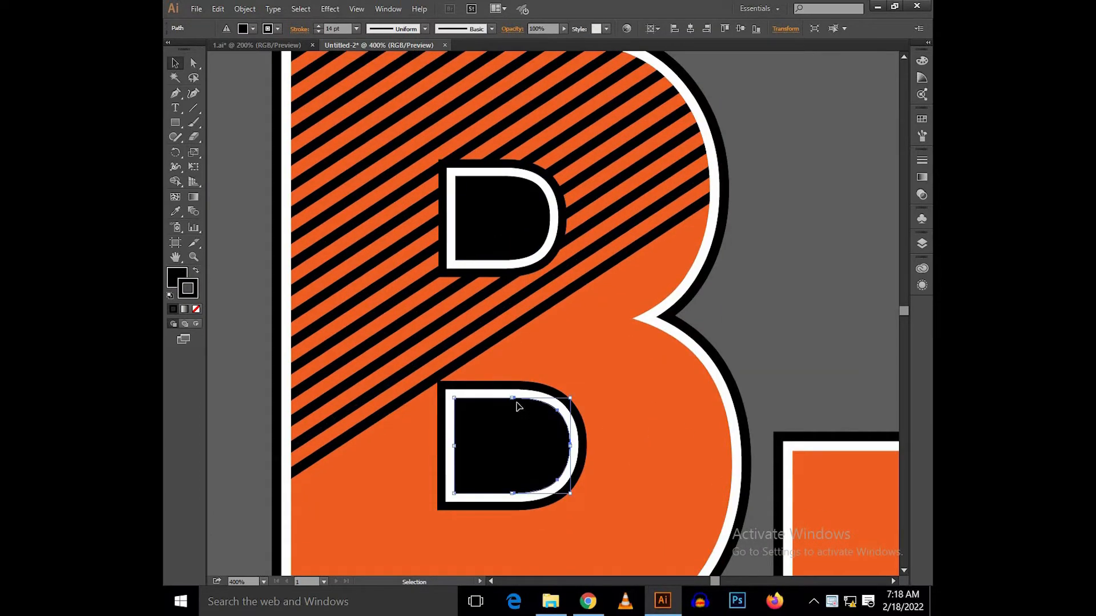
click(783, 259)
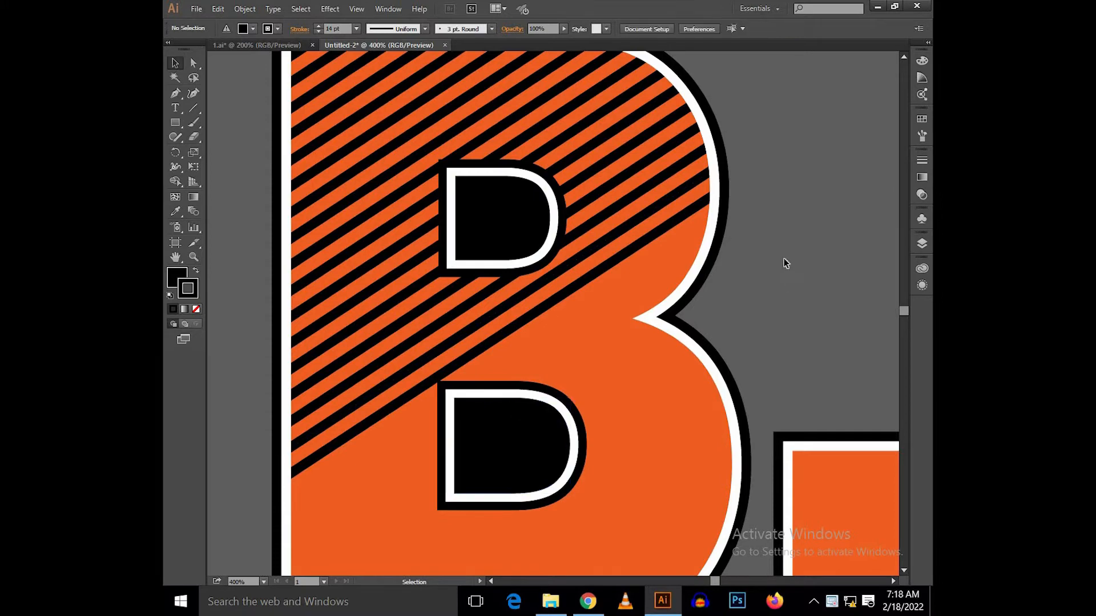
Step: Move the stripes up within the B so the lowest stripe crosses the upper counter
scroll(785, 259, down, 1)
drag(819, 183, 781, 214)
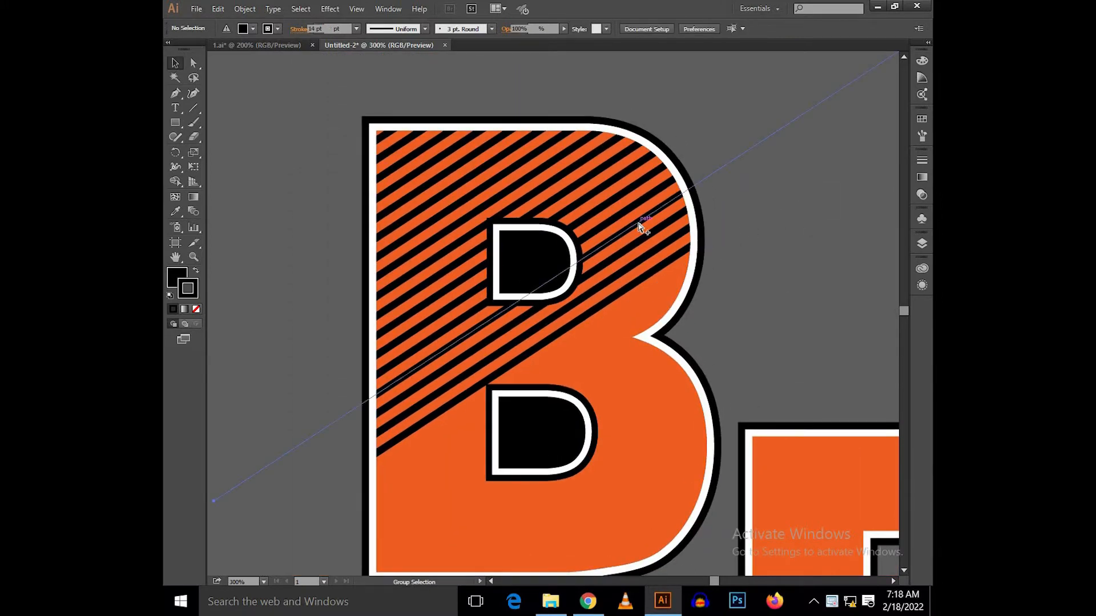
click(640, 222)
drag(640, 218, 608, 121)
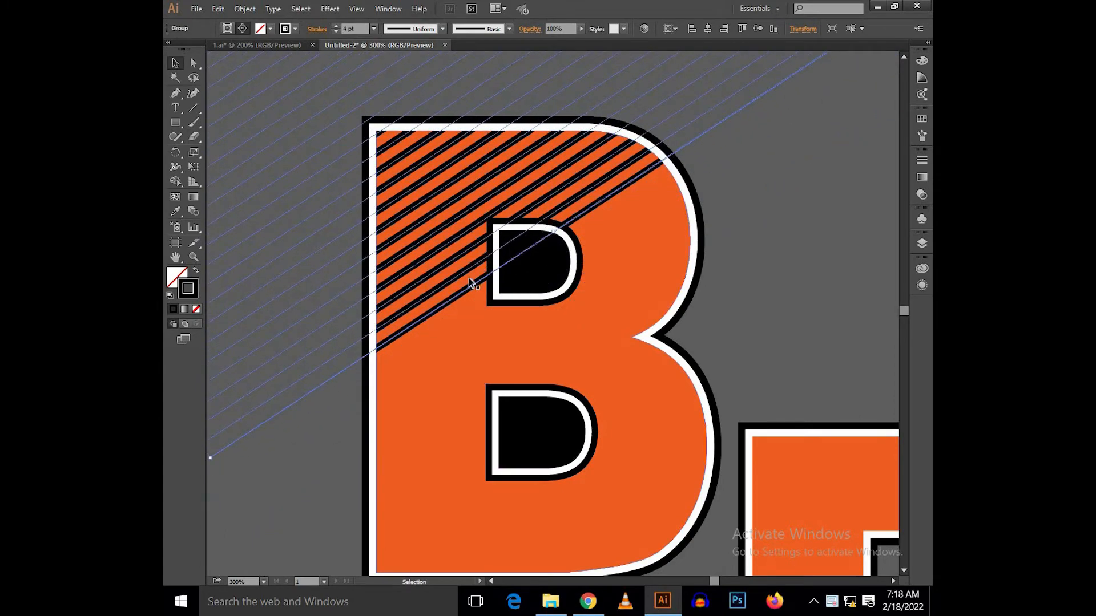
scroll(470, 281, up, 3)
drag(487, 292, 500, 359)
scroll(580, 205, down, 3)
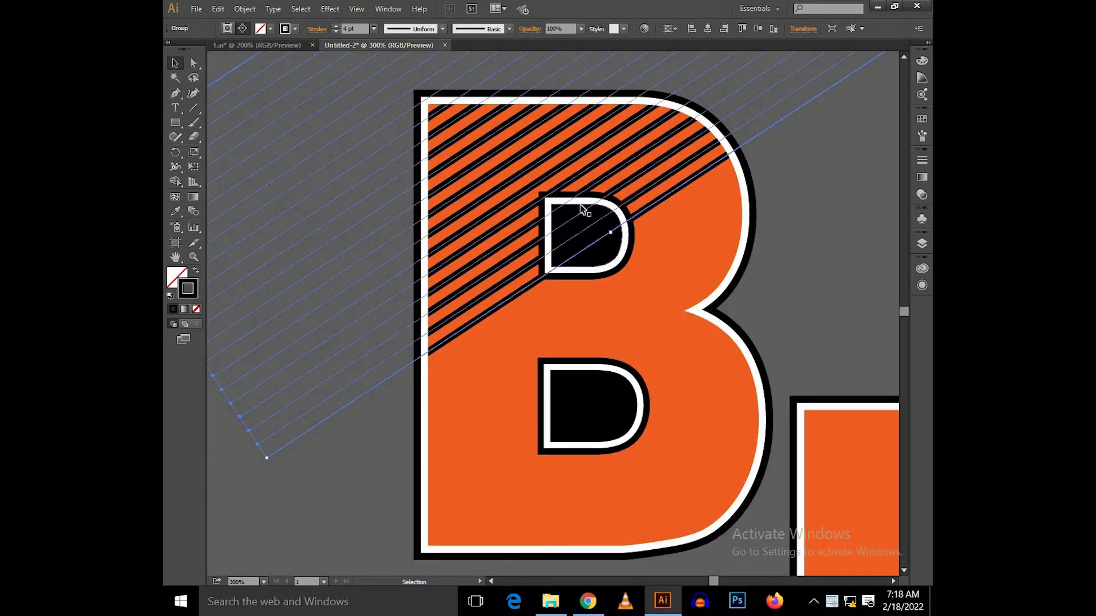
Step: Fine-tune the stripes' angle and position and enlarge them slightly so the lowest stripe meets the upper counter's lower-left corner
scroll(578, 190, down, 2)
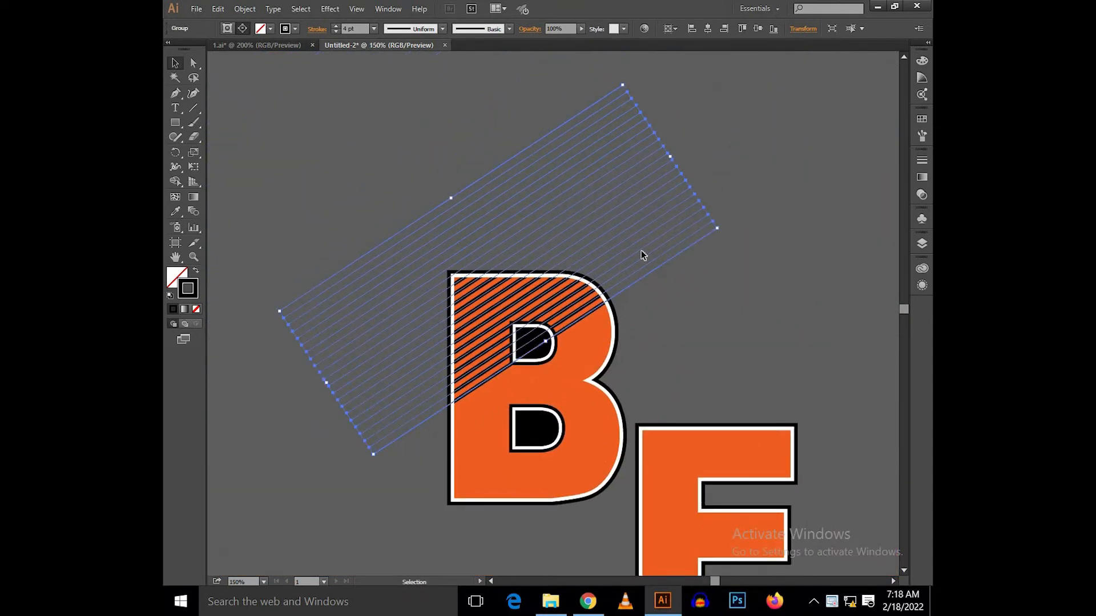
mouse_move(723, 225)
mouse_down()
mouse_move(732, 254)
mouse_move(734, 225)
mouse_up()
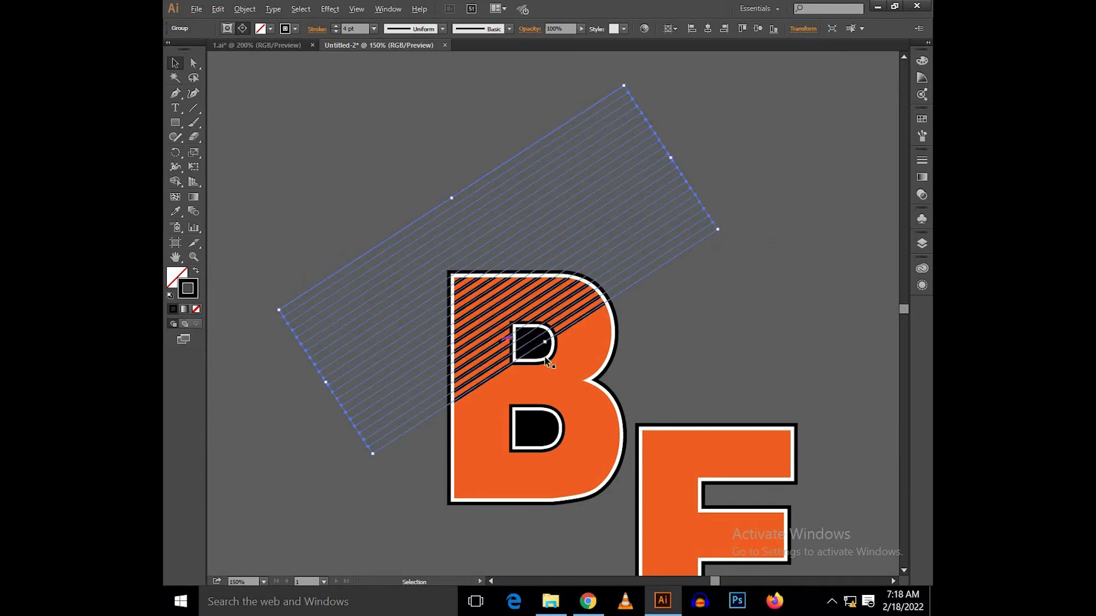
scroll(593, 341, up, 2)
drag(594, 342, 597, 350)
scroll(523, 403, up, 2)
drag(526, 393, 521, 369)
scroll(521, 370, down, 3)
click(751, 365)
drag(750, 365, 721, 333)
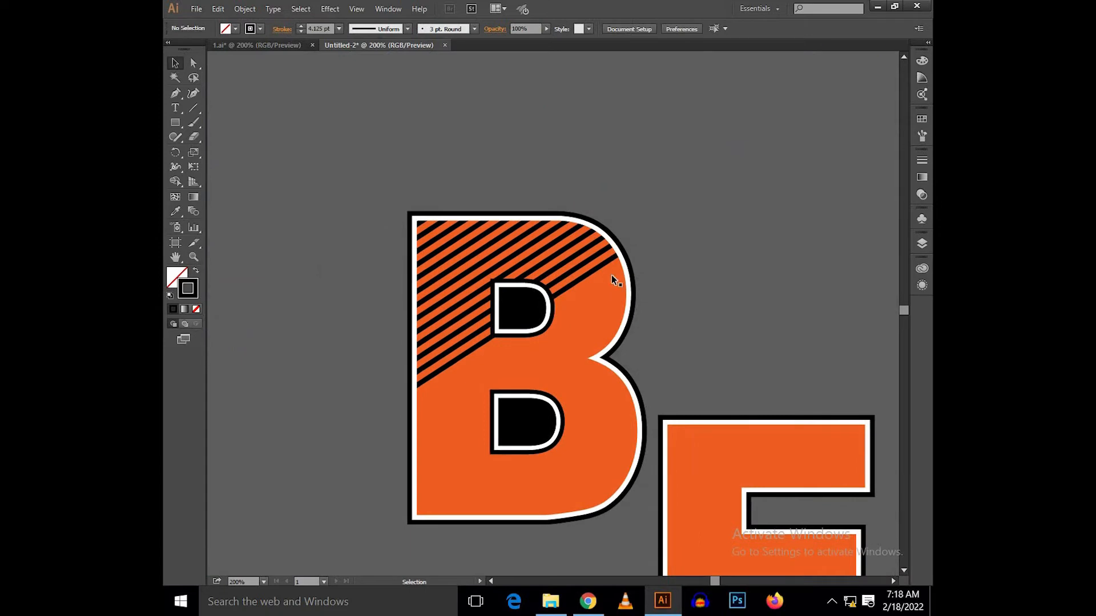
Step: Duplicate the stripes inside the B's lower part and position the copy's top stripe at the lower counter's lower-left corner
click(577, 271)
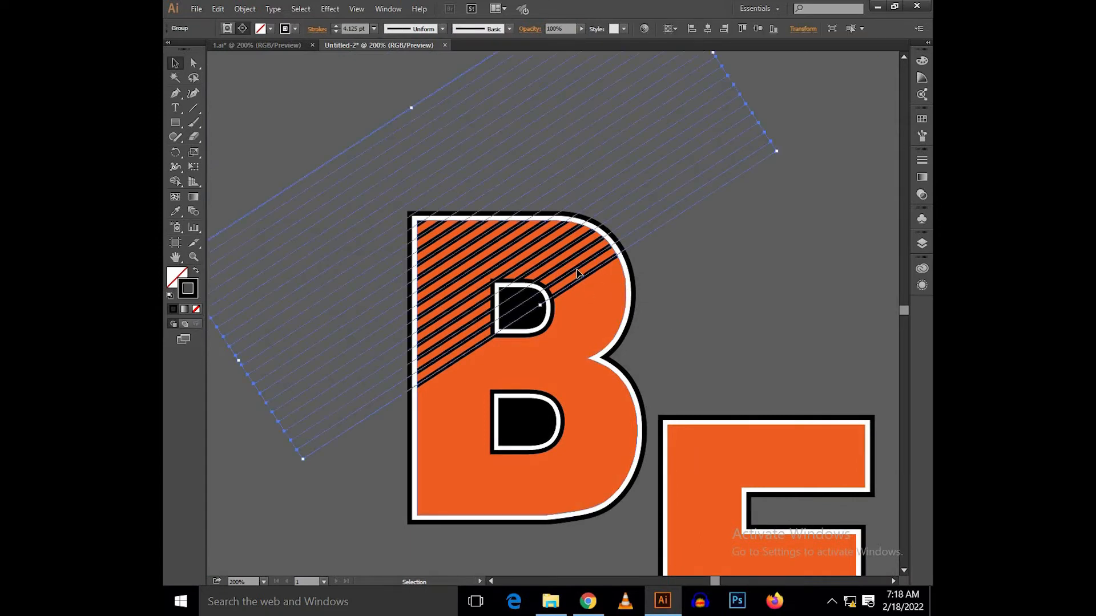
drag(576, 272, 633, 205)
scroll(509, 245, up, 2)
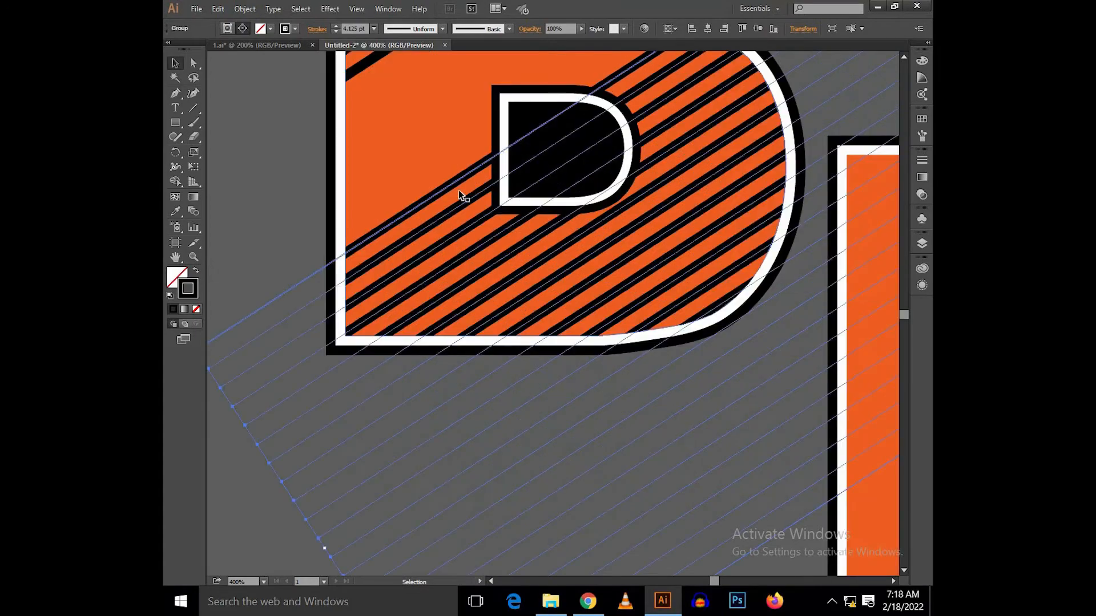
scroll(481, 245, up, 3)
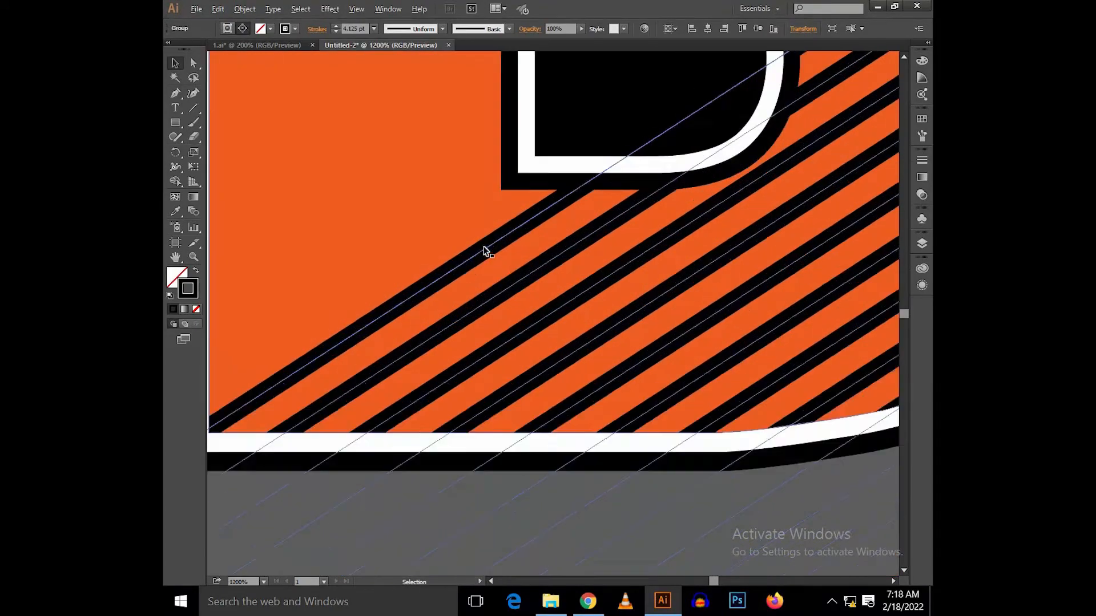
drag(495, 249, 482, 188)
scroll(481, 190, down, 3)
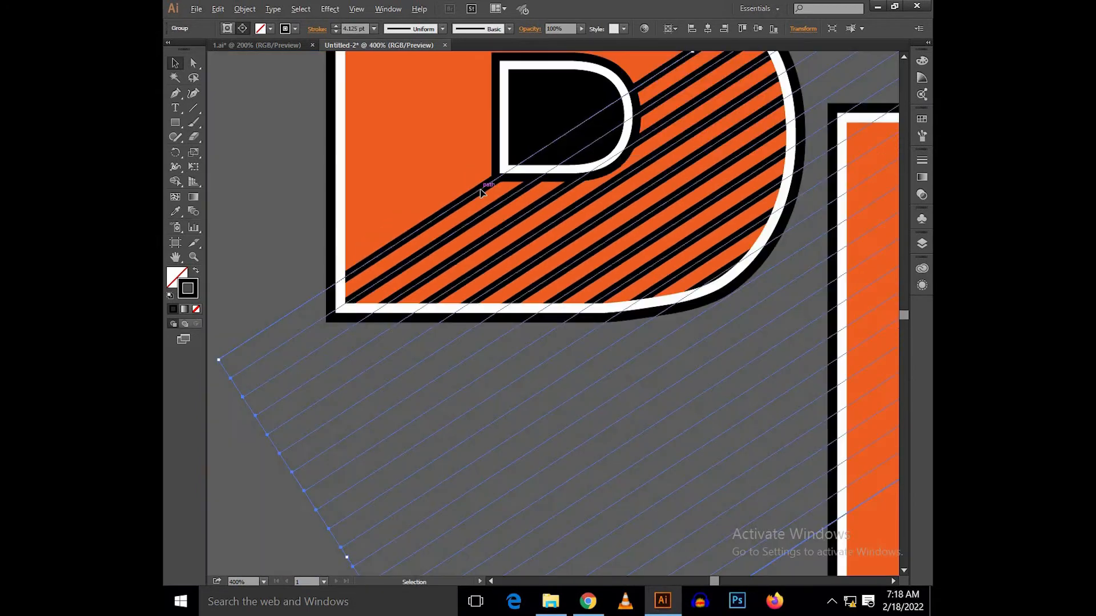
Step: Copy the diagonal stripe group from the B's upper part, keeping the original in place
scroll(484, 190, down, 3)
drag(504, 251, 496, 407)
click(613, 183)
drag(642, 189, 512, 205)
scroll(598, 197, down, 1)
key(v)
click(438, 207)
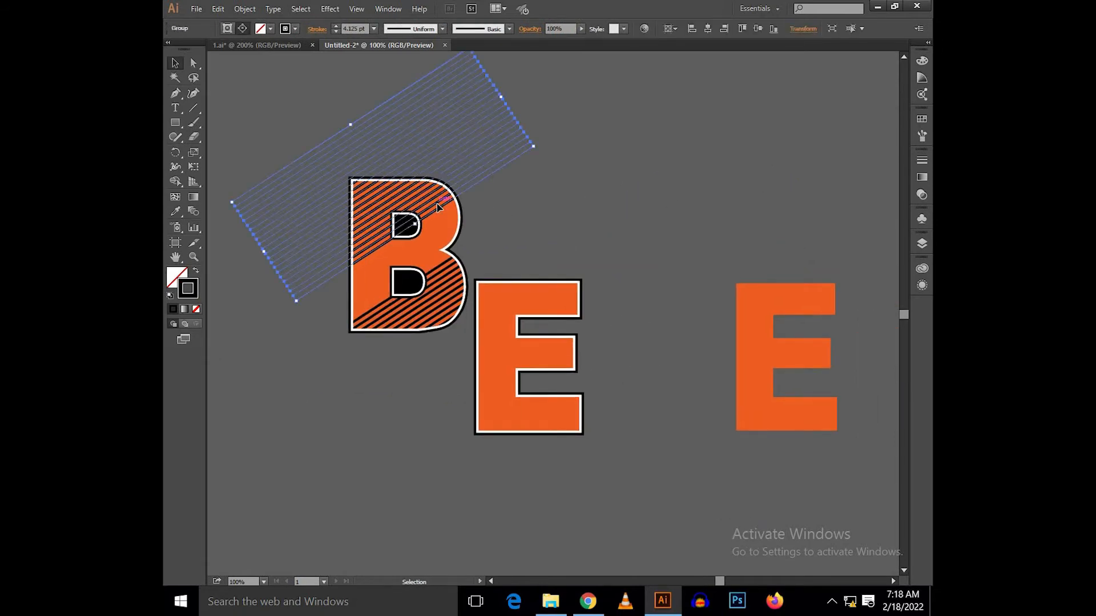
click(751, 166)
drag(751, 166, 601, 204)
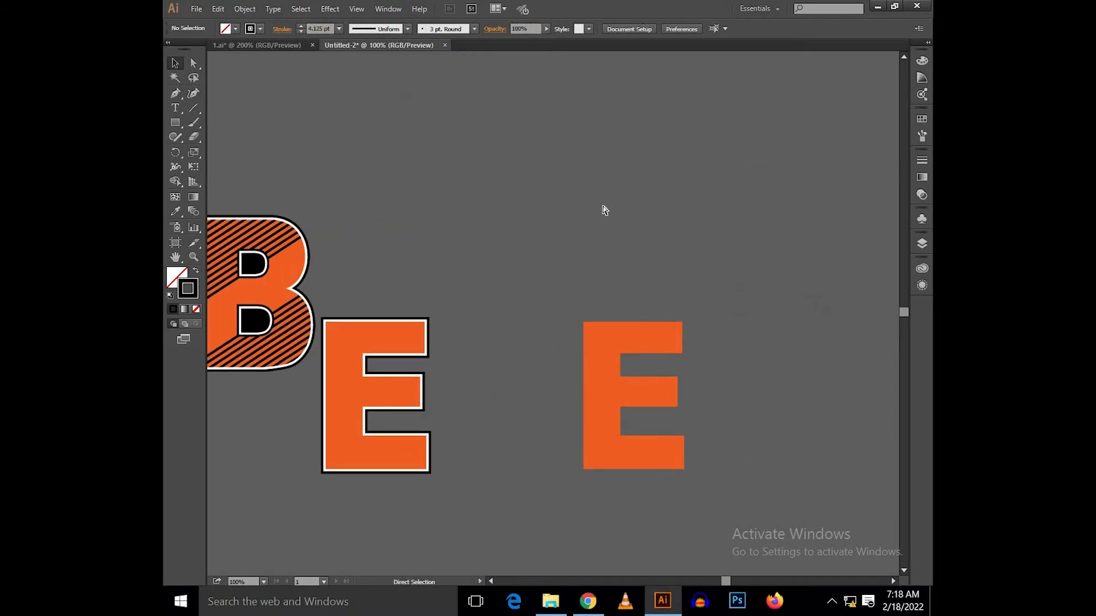
Step: Paste the stripes over the separate orange E, position them across it and cut them to the clipboard
key(ctrl+v)
drag(640, 315, 674, 277)
scroll(615, 244, up, 1)
key(ctrl+x)
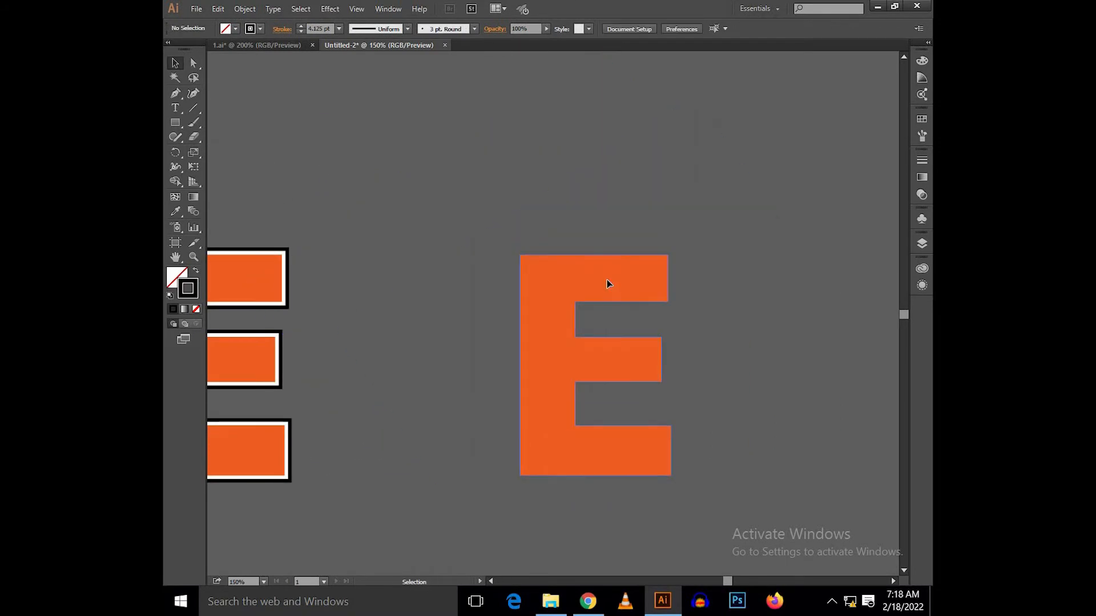
Step: Release the separate orange E's compound path and isolate the resulting shape
right_click(609, 283)
click(655, 358)
right_click(655, 360)
click(698, 433)
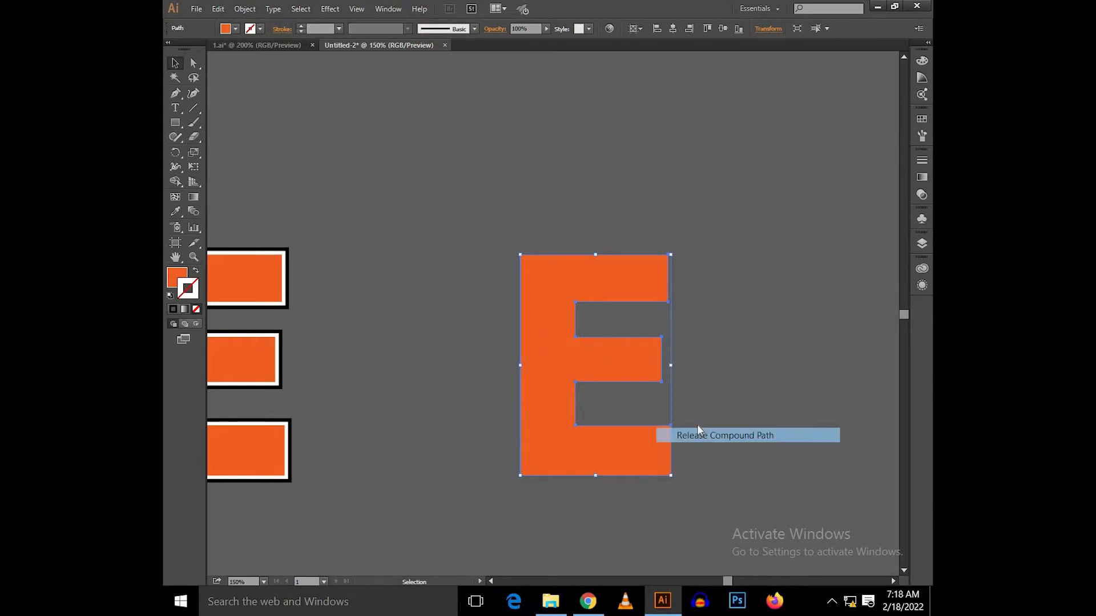
right_click(697, 431)
click(704, 257)
Step: Paste the stripes in front of the separate E and clip them to its shape with a clipping mask
key(a)
key(ctrl+f)
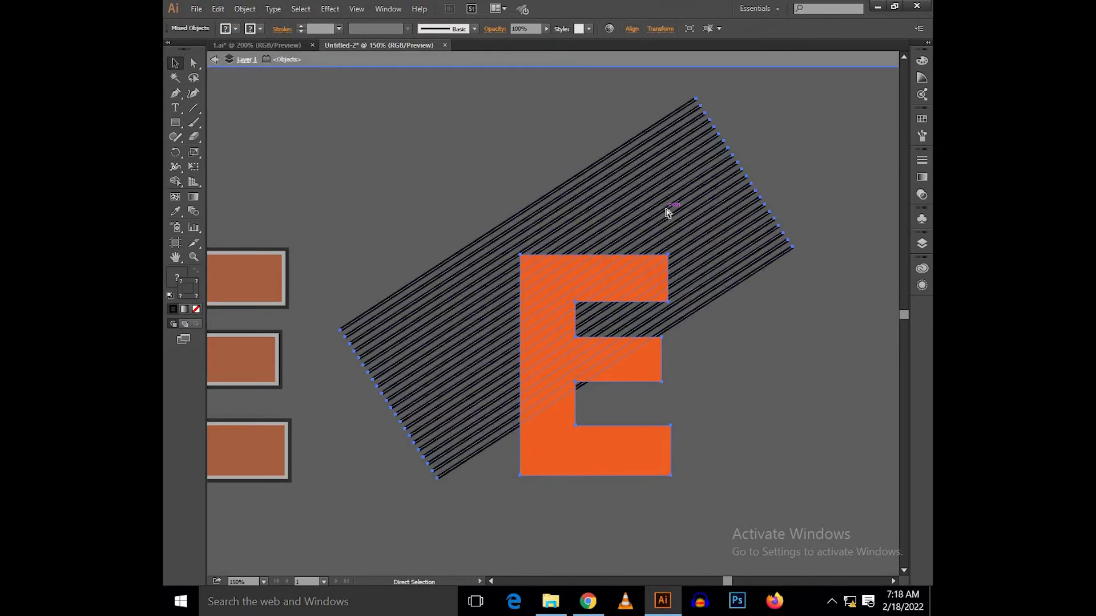
key(ctrl+7)
key(v)
double_click(621, 196)
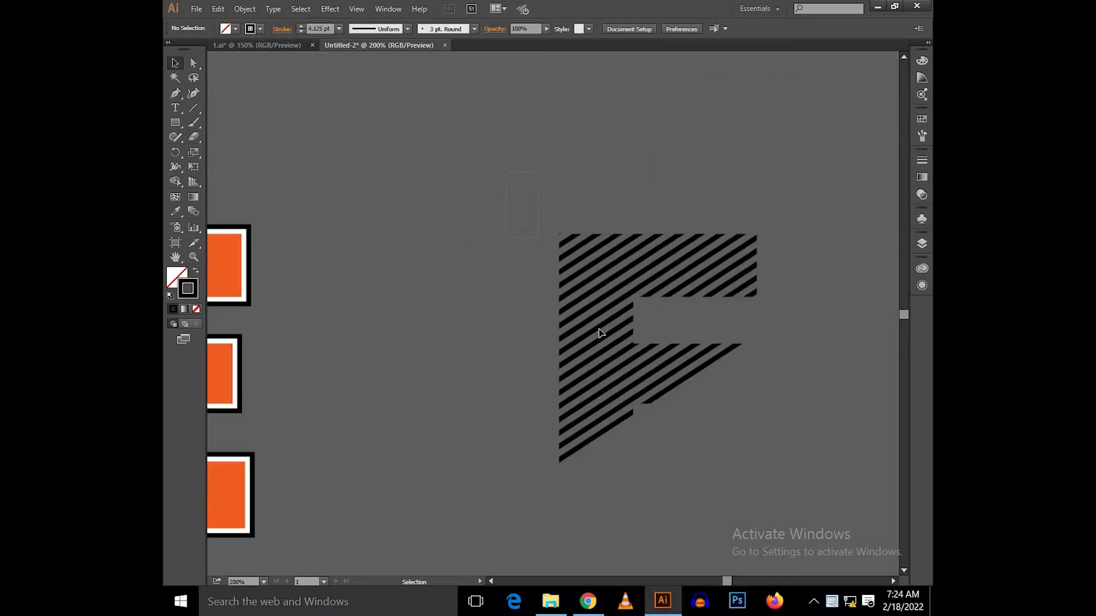
click(597, 330)
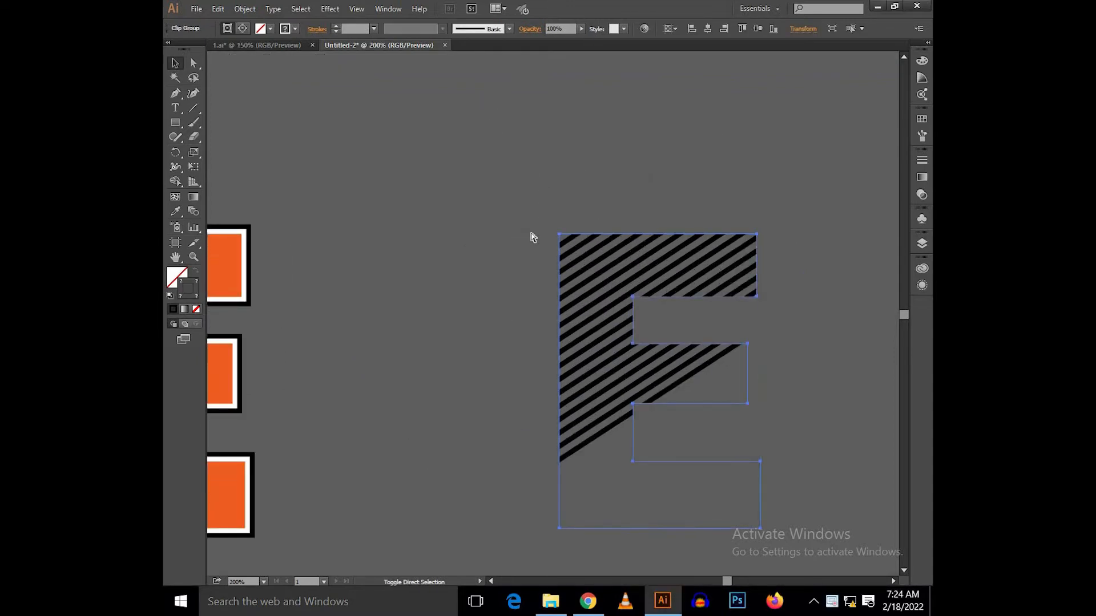
Step: Align the clipped stripes horizontally onto the outlined E's orange face
drag(438, 250, 654, 206)
shift+click(432, 226)
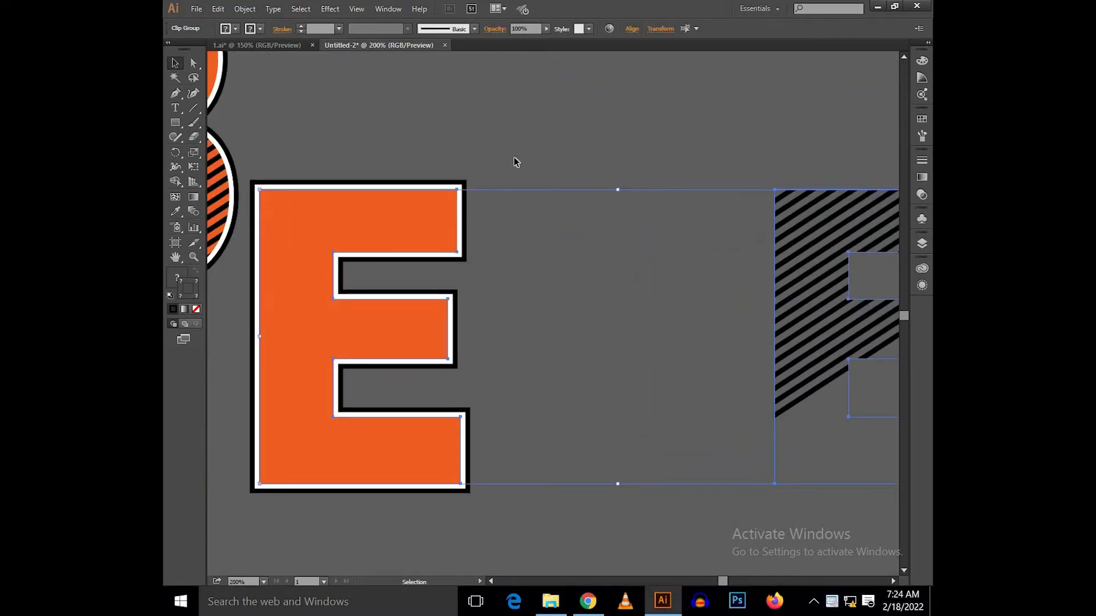
click(628, 29)
click(526, 59)
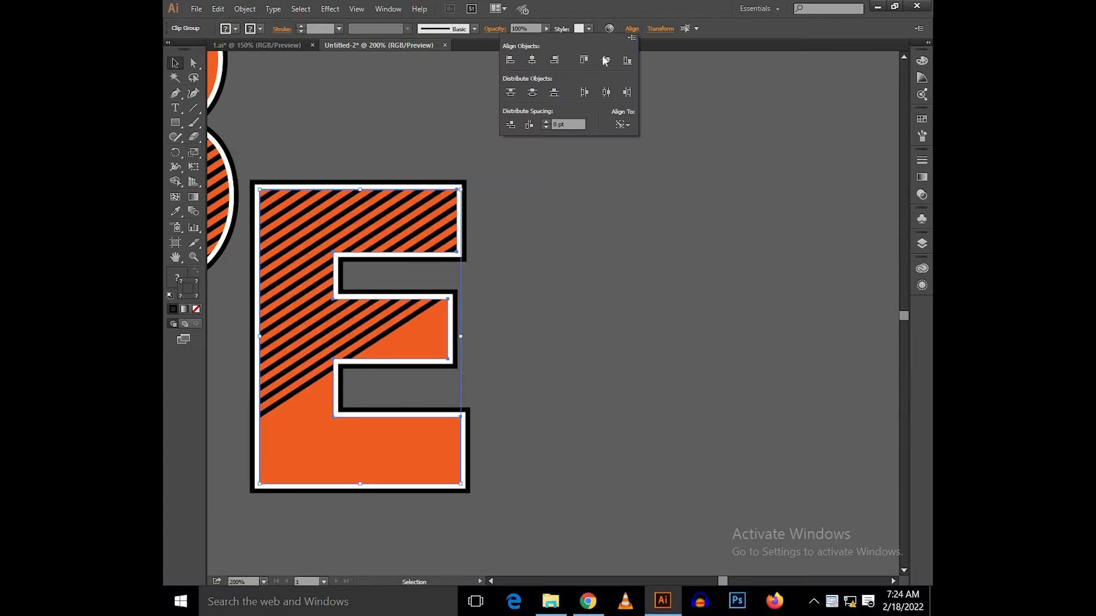
click(450, 173)
drag(452, 173, 620, 184)
scroll(619, 184, down, 1)
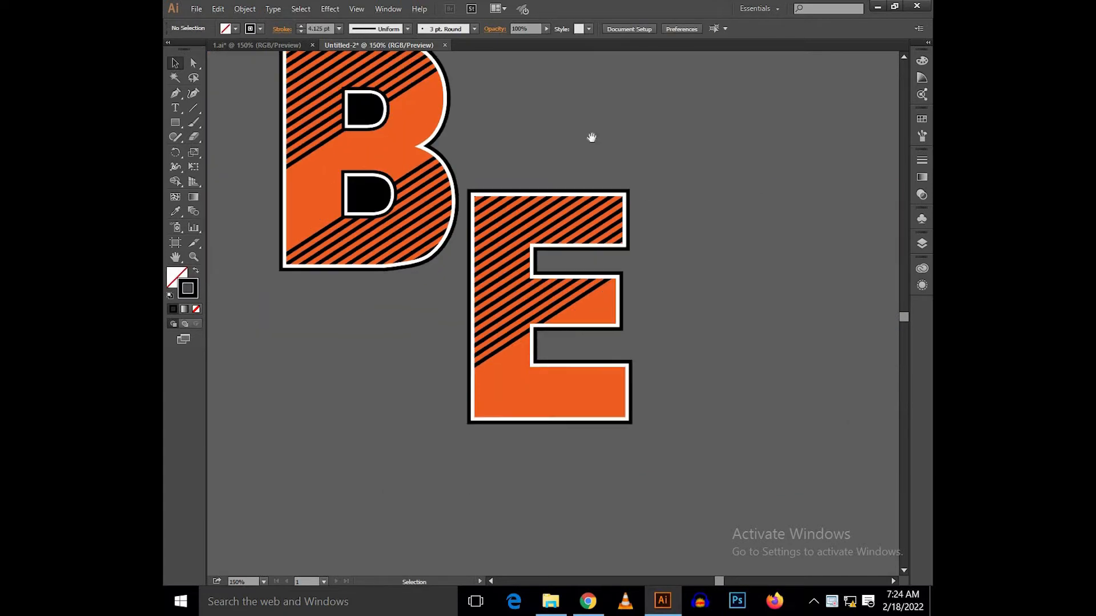
Step: Turn the E's stripes so they slope down to the right, and move them lower within the letter
drag(513, 224, 490, 308)
click(491, 309)
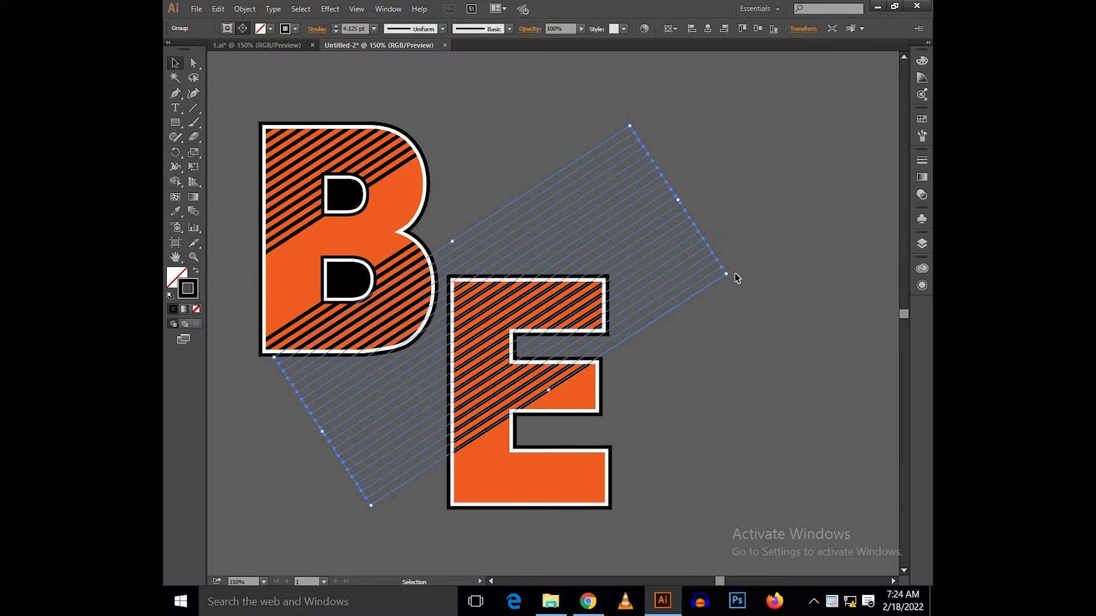
drag(530, 140, 429, 190)
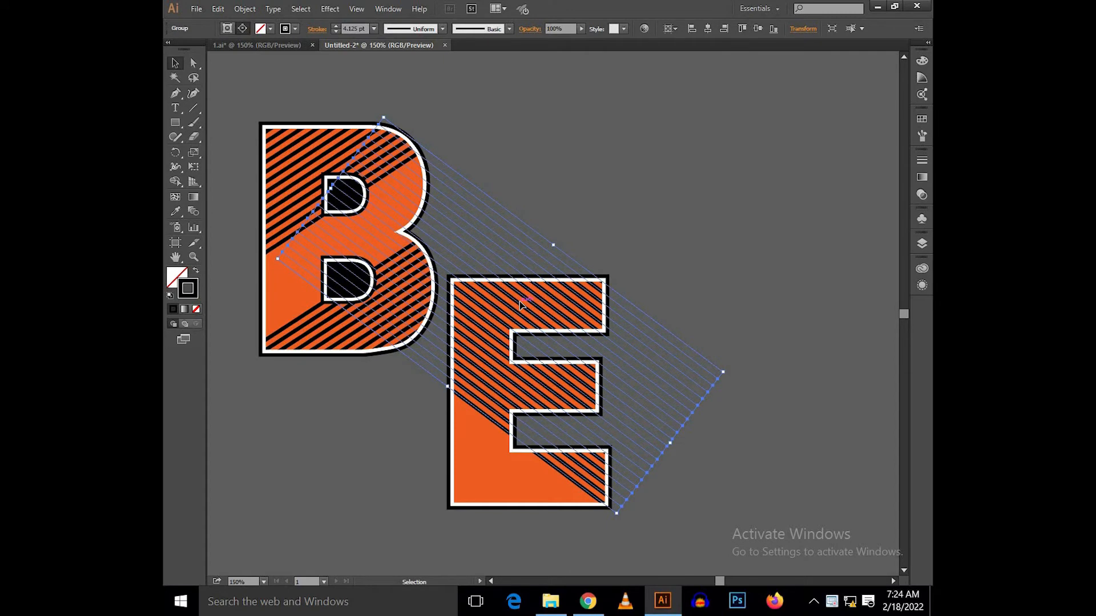
drag(518, 311, 512, 350)
click(731, 339)
Step: Delete the three lowest stripes inside the E
scroll(484, 454, up, 3)
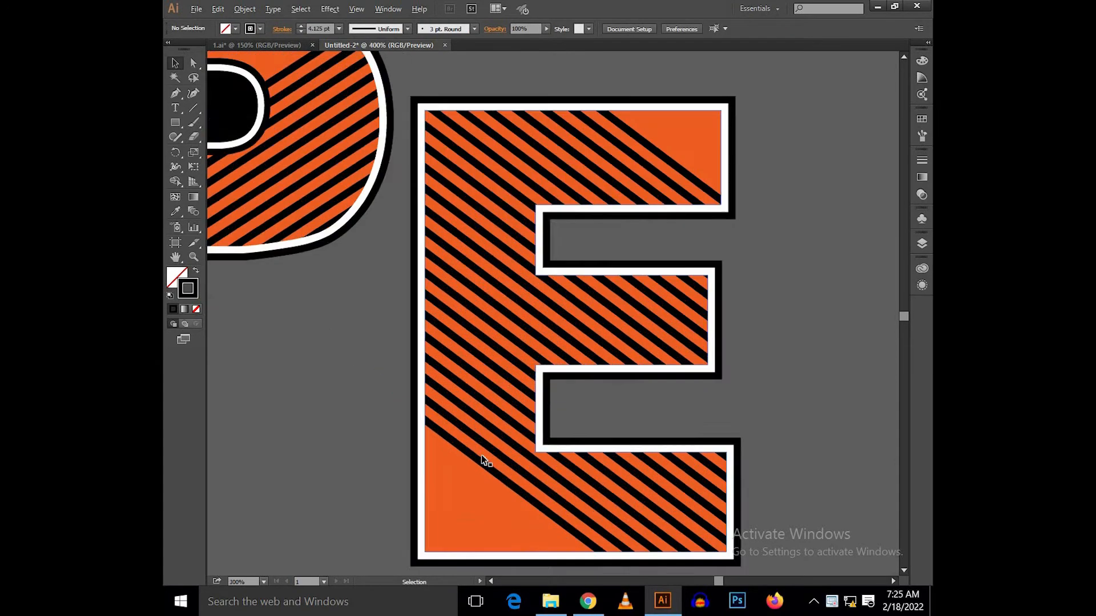
ctrl+alt+click(479, 462)
shift+click(498, 424)
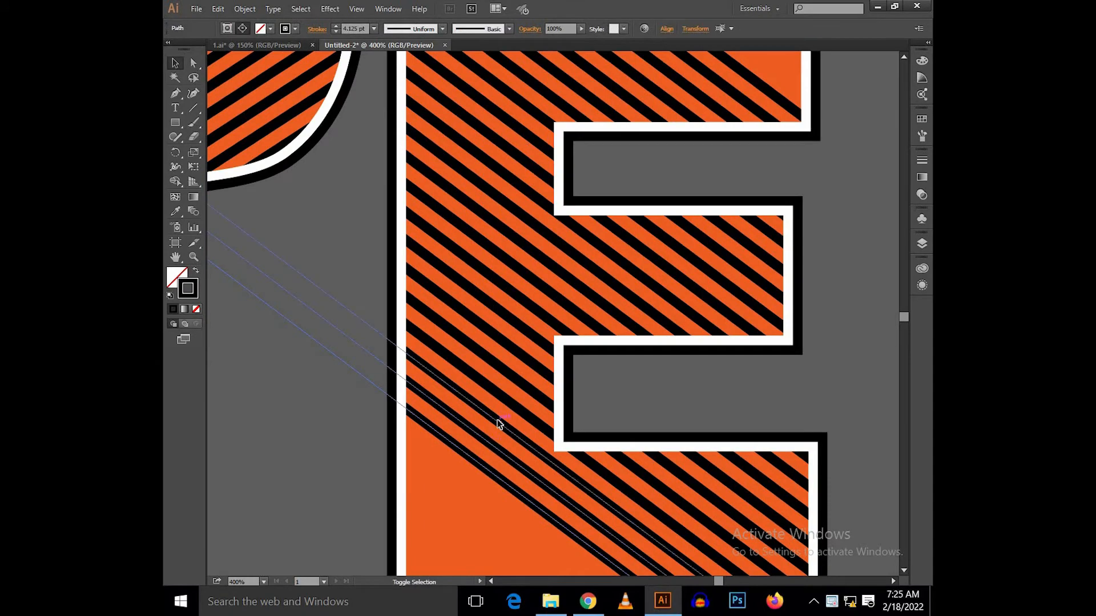
key(Delete)
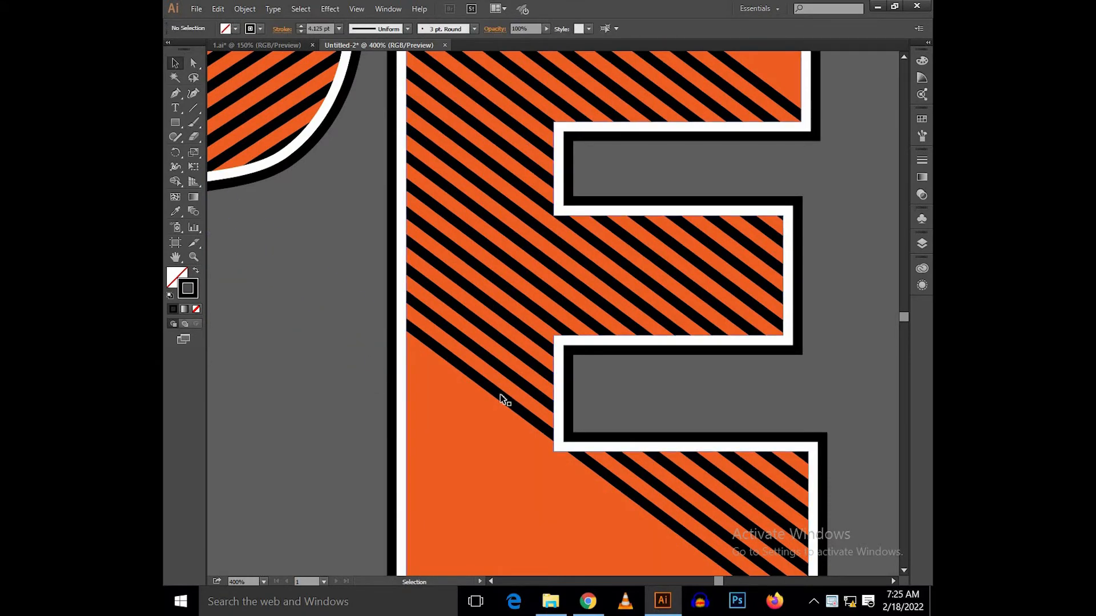
Step: Move the remaining stripe group lower within the E so both opposite corners have plain orange areas
ctrl+alt+click(501, 396)
scroll(501, 398, down, 1)
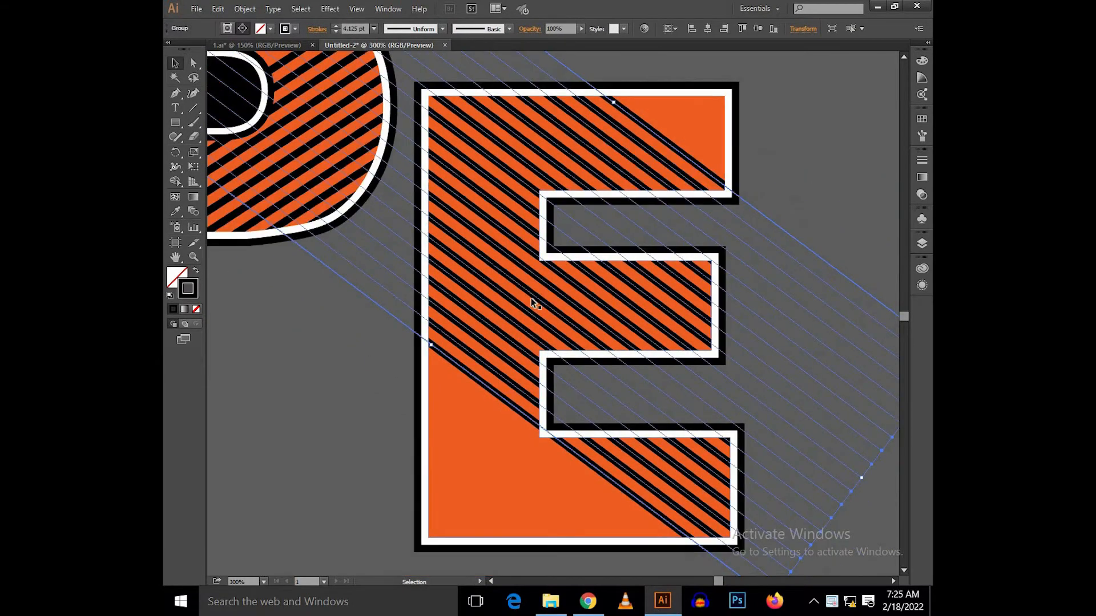
drag(533, 300, 520, 330)
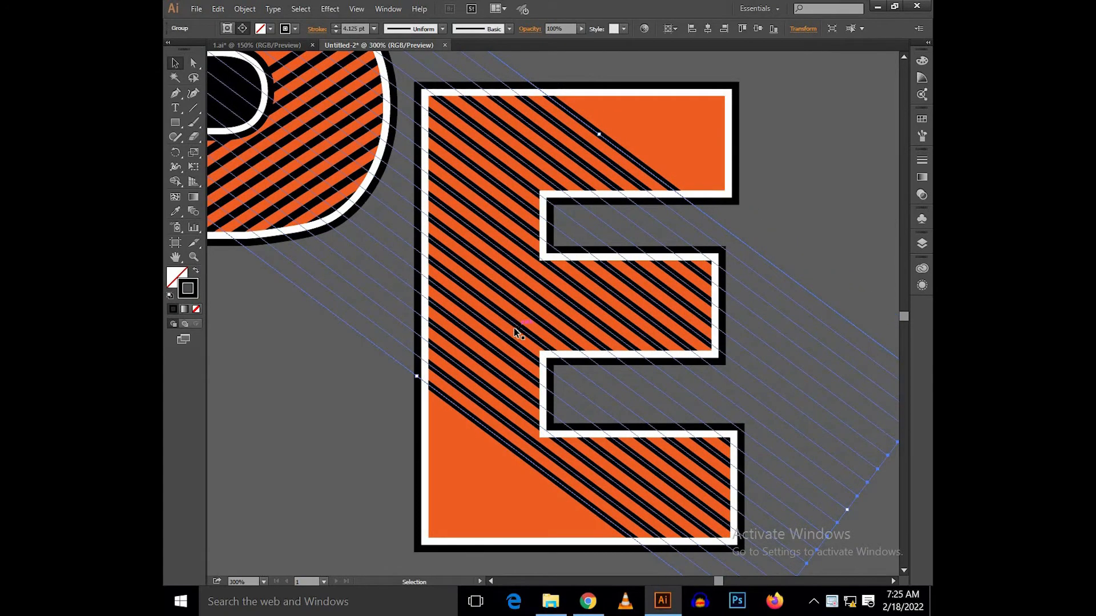
drag(474, 299, 497, 352)
scroll(476, 296, down, 1)
scroll(476, 291, down, 2)
scroll(497, 349, up, 1)
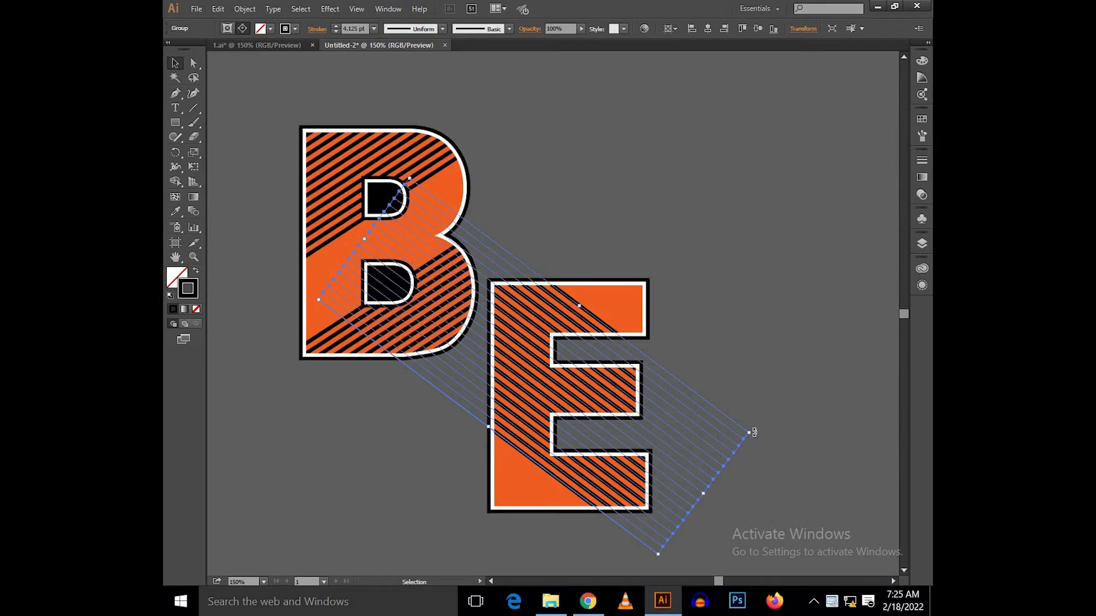
Step: Rotate the E's stripes to a slightly shallower slope and fine-tune their position
drag(755, 421, 757, 404)
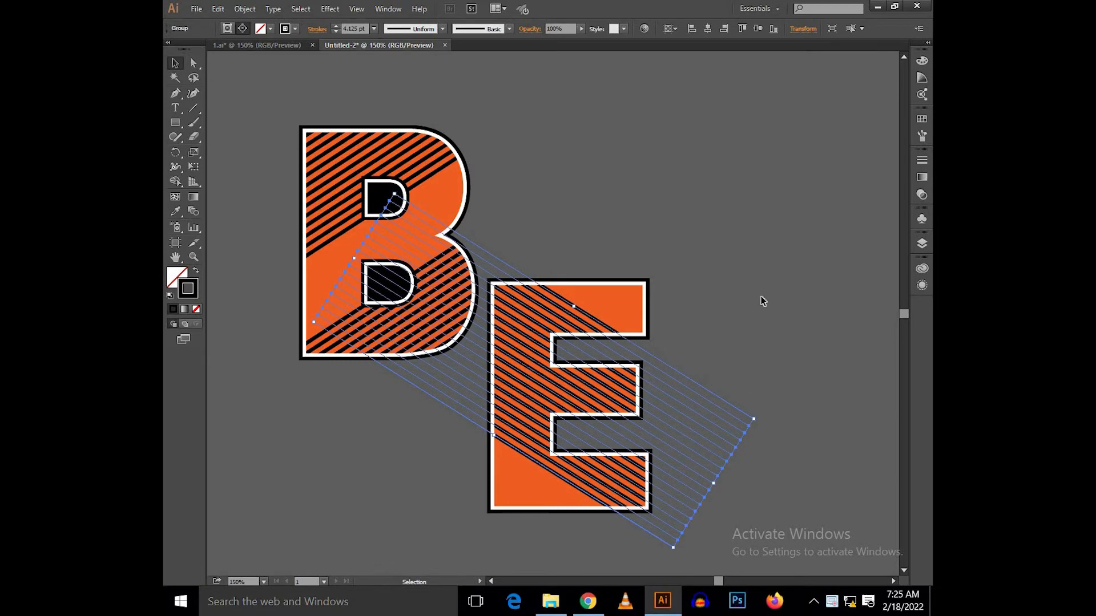
click(636, 228)
drag(634, 241, 665, 268)
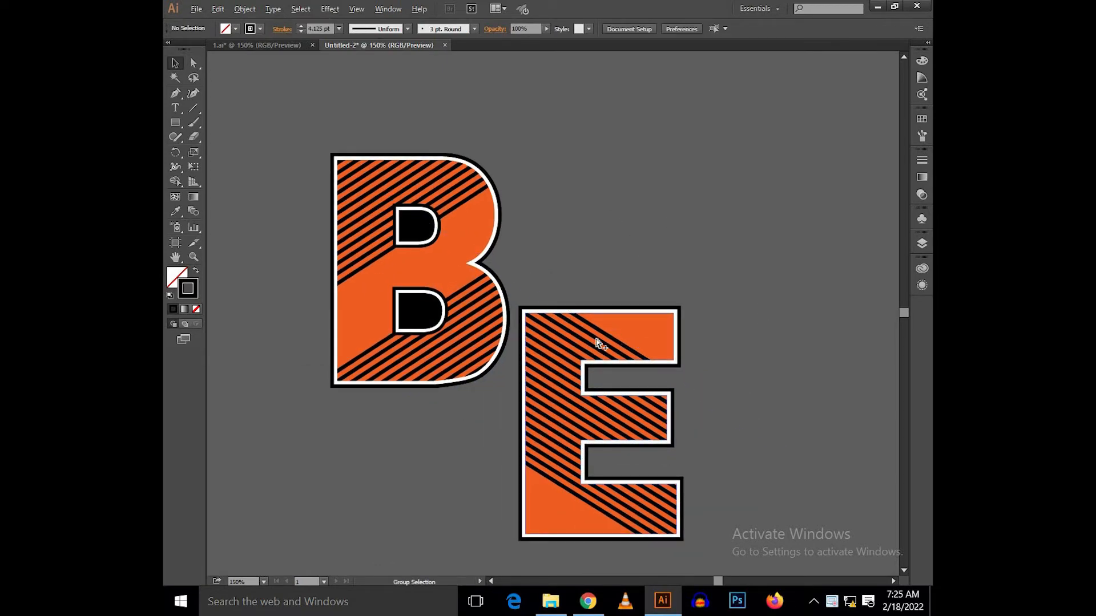
click(776, 464)
mouse_move(799, 429)
mouse_down()
mouse_move(819, 421)
mouse_move(811, 432)
mouse_up()
key(Down)
drag(795, 438, 798, 451)
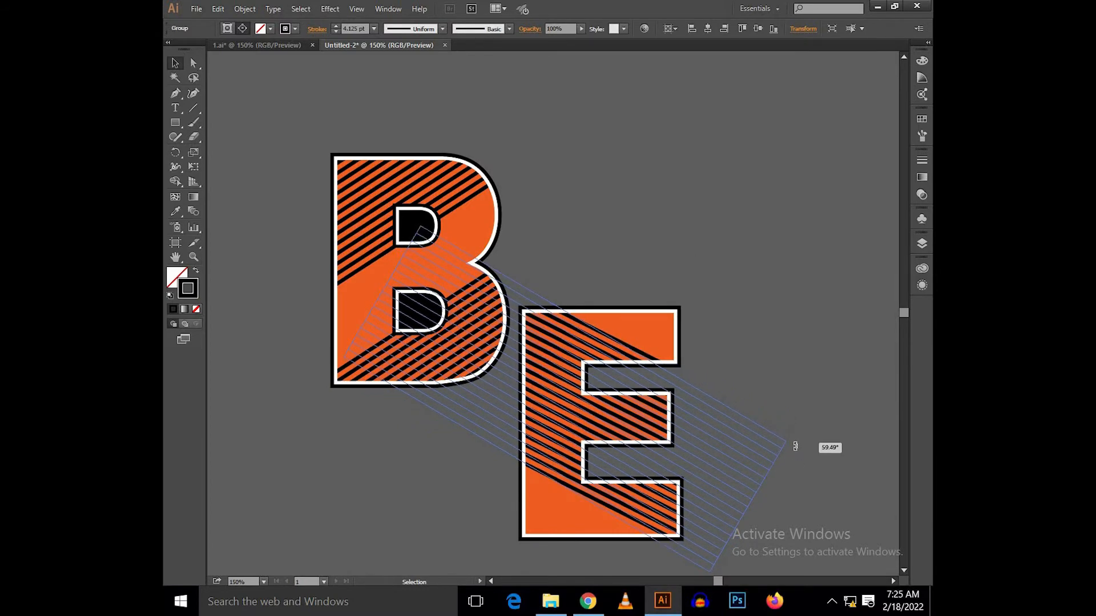
click(728, 255)
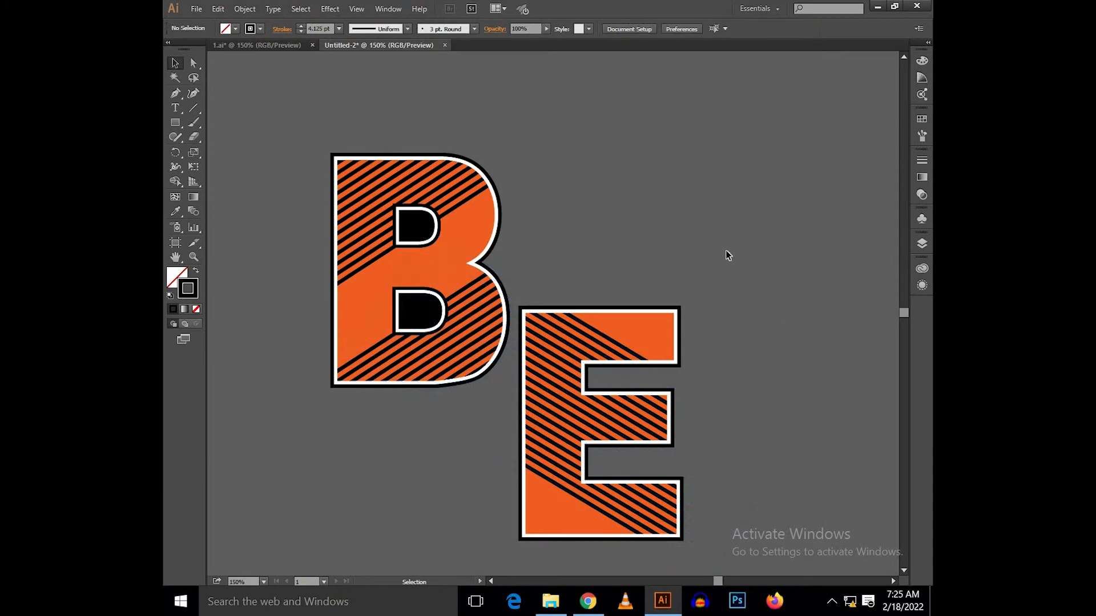
Step: Group the striped E's parts into one object
drag(702, 253, 725, 248)
scroll(653, 242, down, 2)
drag(632, 277, 597, 308)
scroll(596, 309, up, 1)
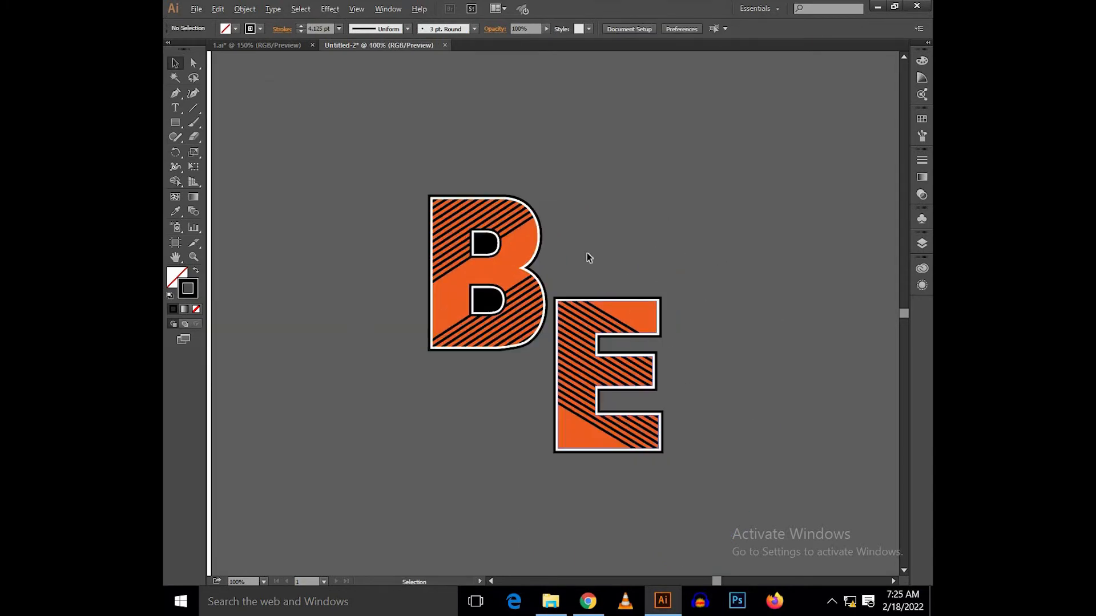
click(596, 309)
key(ctrl+g)
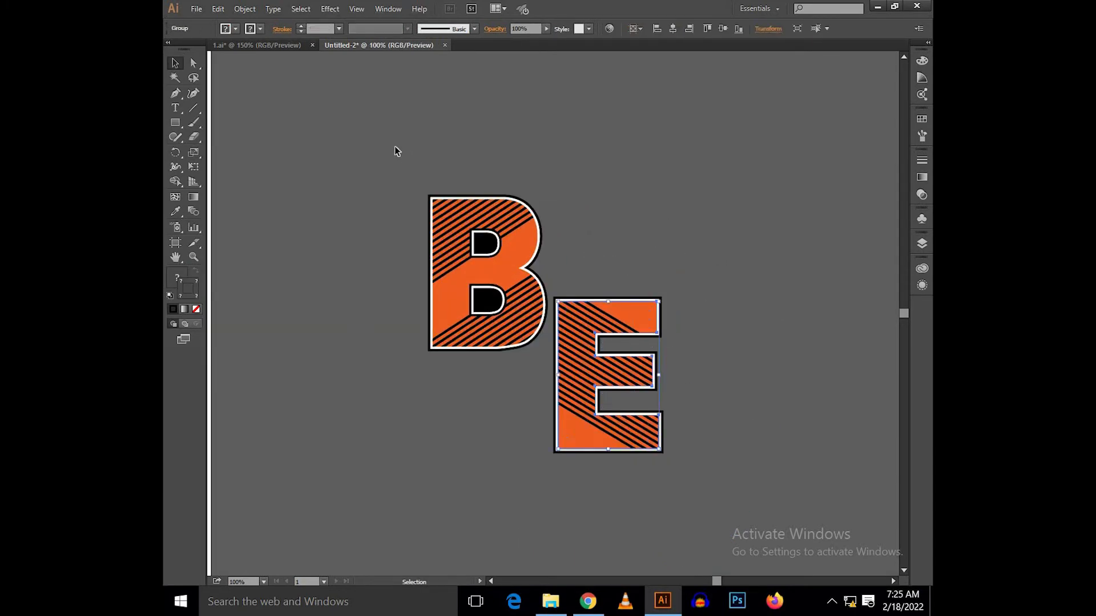
Step: Move the E left so its upper-left corner overlaps the B's lower-right curve
drag(535, 415, 536, 417)
click(538, 421)
click(581, 401)
drag(580, 401, 576, 454)
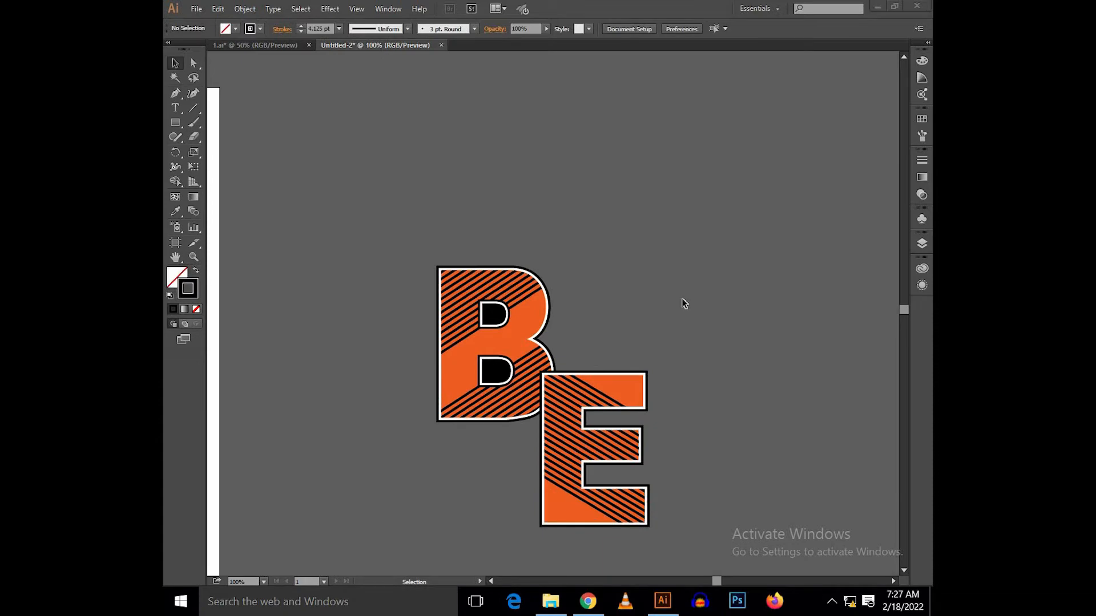
scroll(680, 296, down, 4)
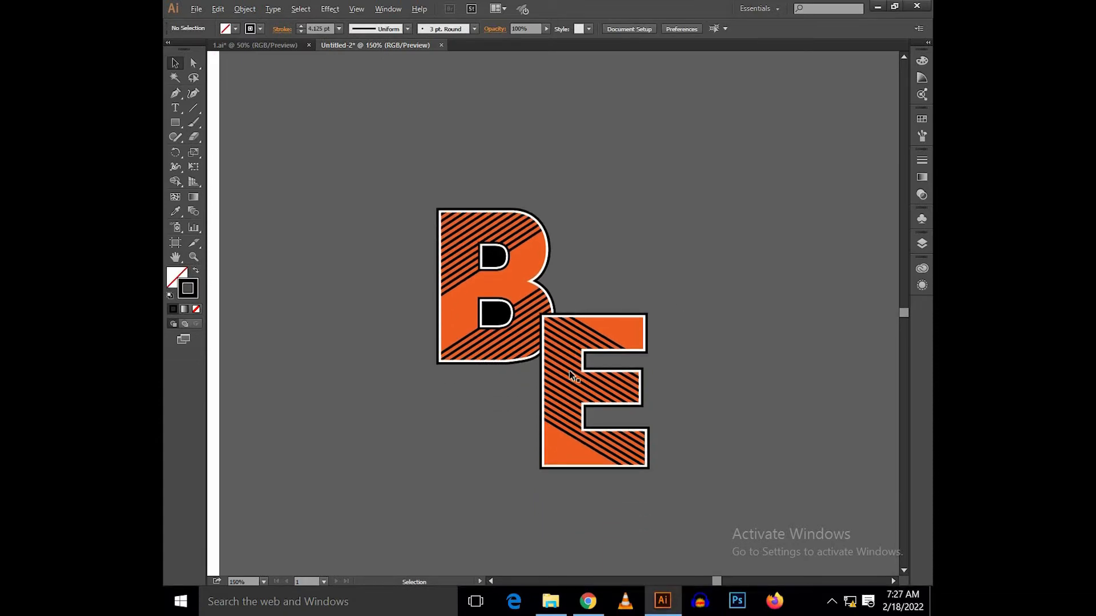
Step: Shift the E further left and slightly down to increase its overlap with the B
scroll(575, 307, up, 1)
click(571, 363)
drag(542, 370, 650, 314)
scroll(601, 278, up, 1)
drag(645, 309, 610, 298)
key(ctrl+minus)
key(ctrl+minus)
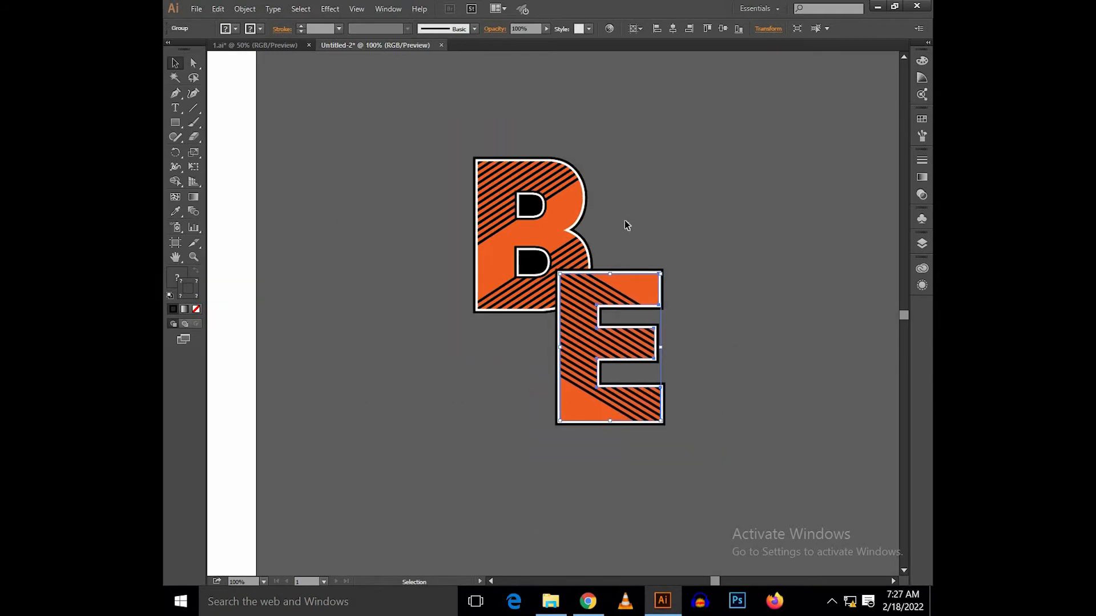
Step: Draw a long narrow horizontal rectangle beside the letters and swap its black stroke for a black fill
click(624, 220)
drag(627, 208, 508, 245)
click(173, 121)
drag(511, 194, 715, 260)
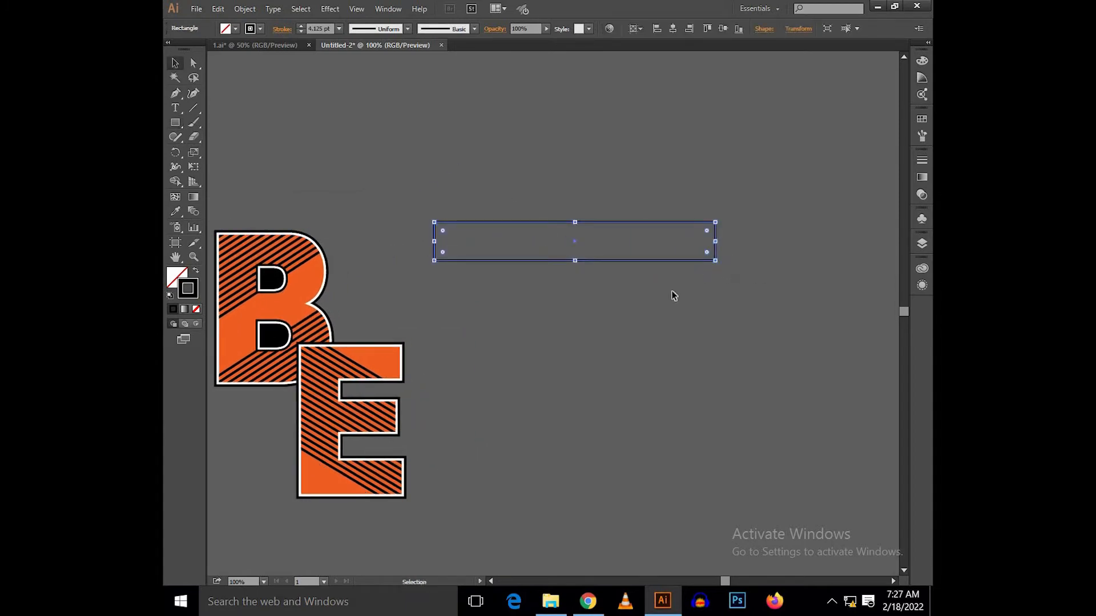
key(shift+x)
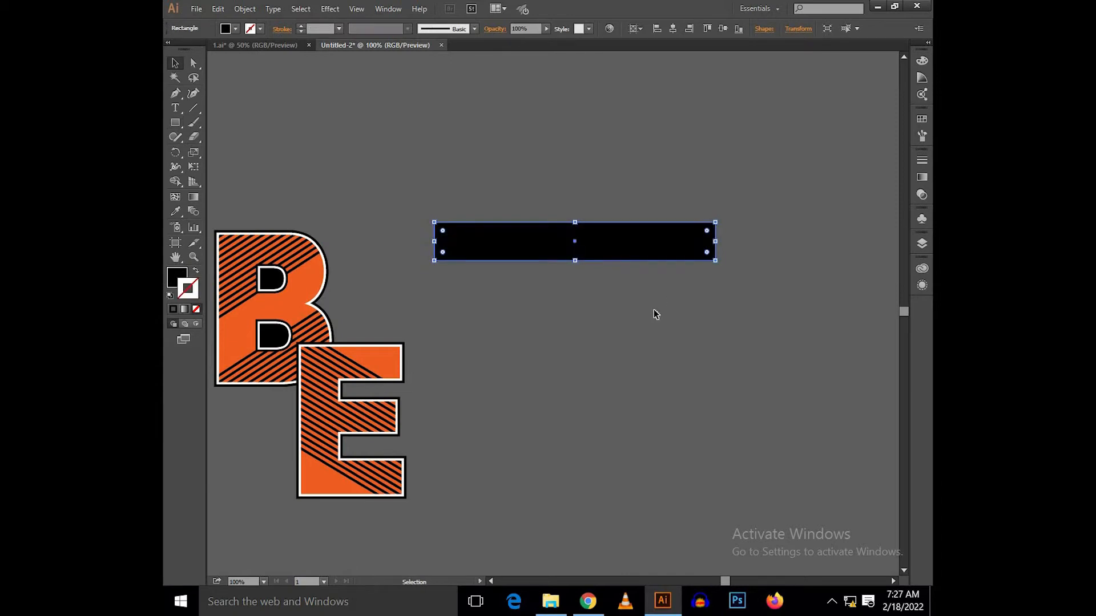
Step: Lower the black bar and rotate it to a diagonal rising to the right
drag(638, 250, 637, 313)
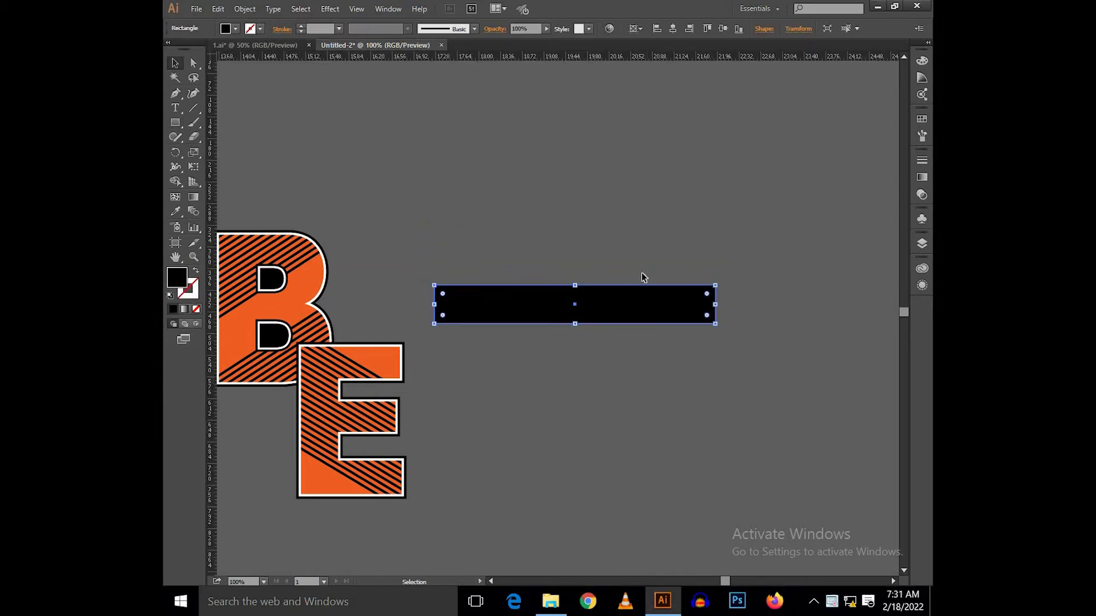
scroll(722, 338, up, 1)
drag(757, 291, 687, 133)
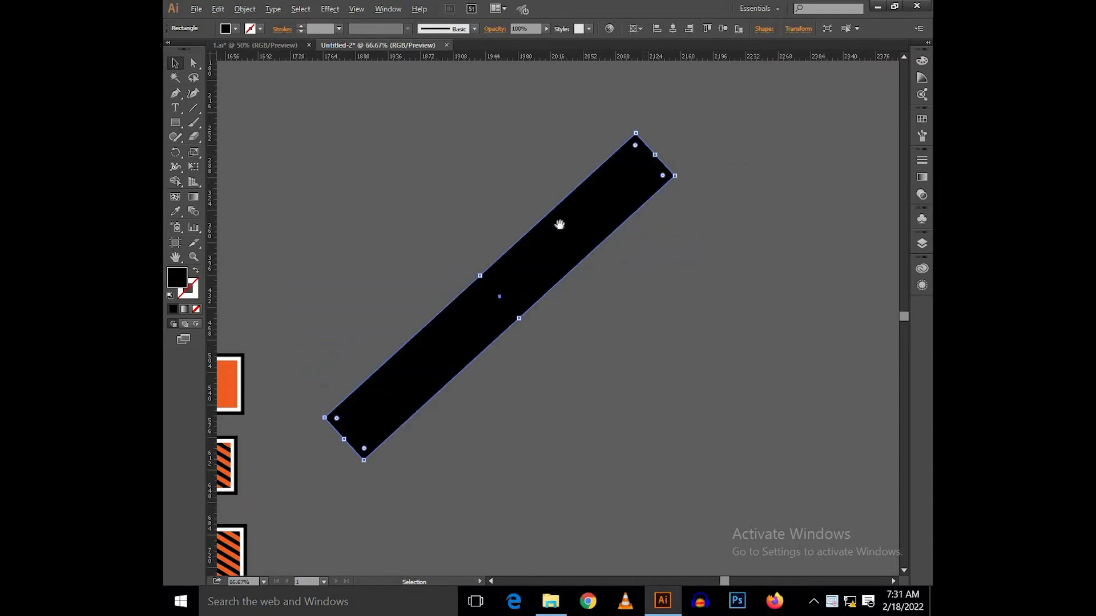
scroll(560, 224, down, 1)
Step: Place the diagonal black bar across the overlap of the B and E, crossing the E's upper-left corner
drag(634, 225, 461, 271)
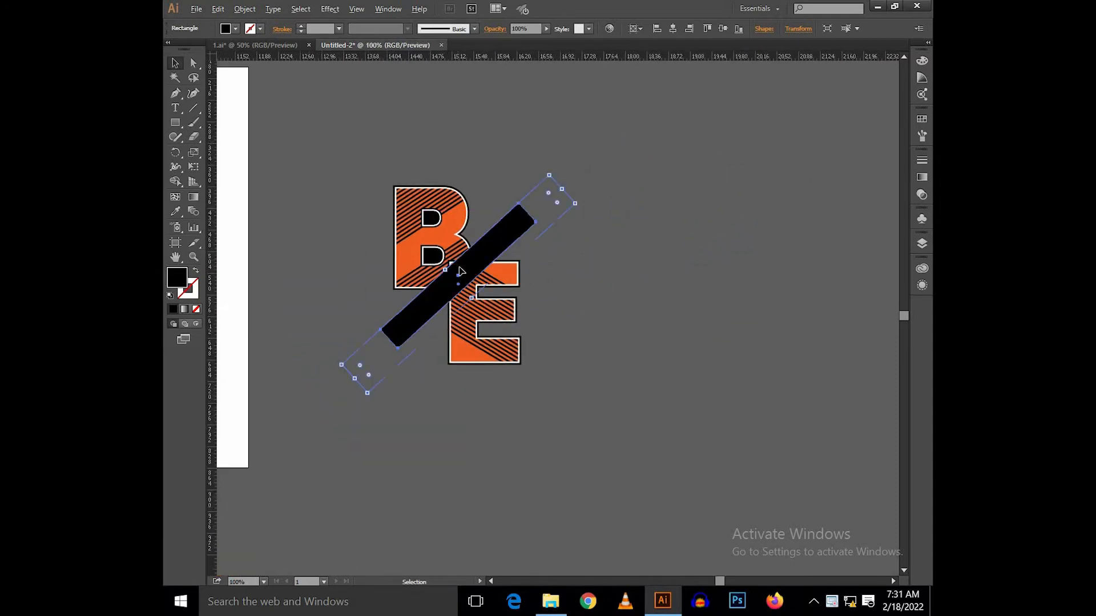
scroll(461, 271, up, 1)
mouse_move(479, 318)
mouse_down()
mouse_move(486, 325)
mouse_move(463, 315)
mouse_up()
scroll(422, 285, up, 1)
drag(463, 316, 465, 303)
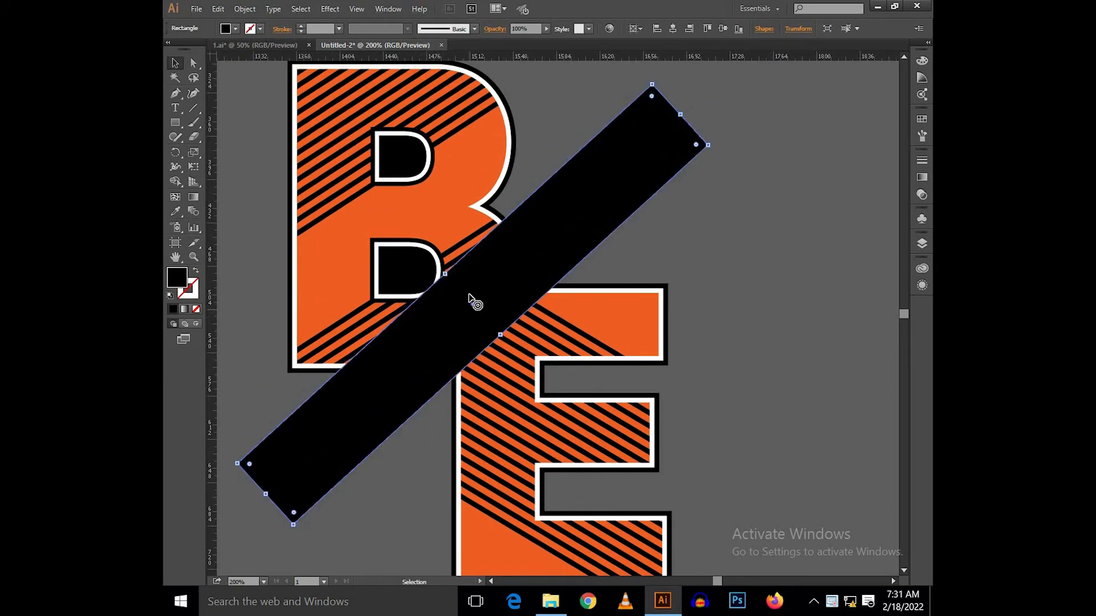
scroll(469, 299, down, 3)
scroll(479, 319, up, 2)
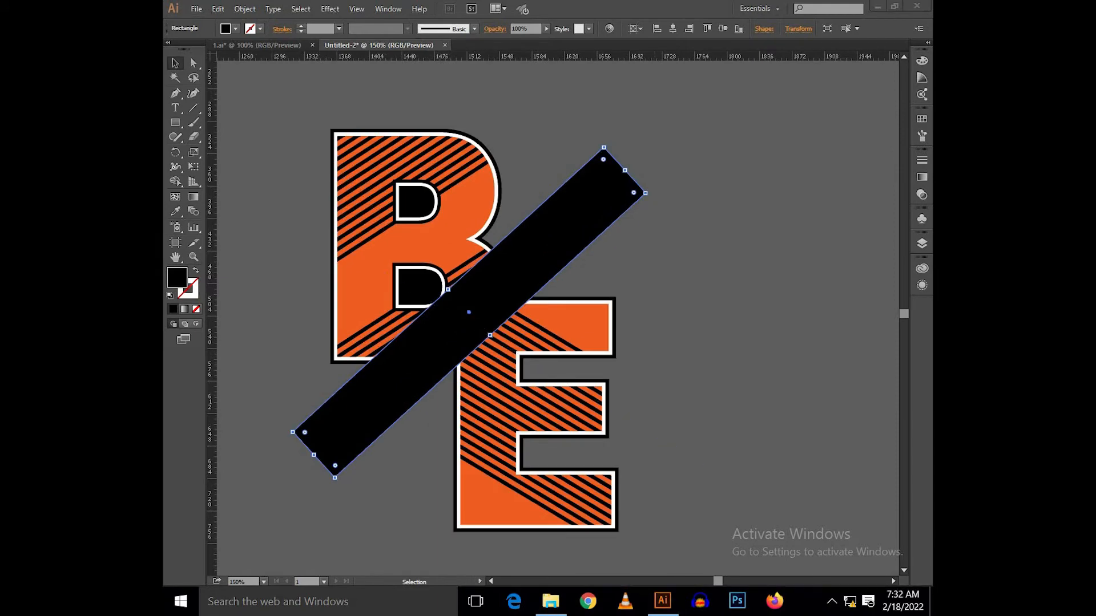
scroll(577, 194, up, 1)
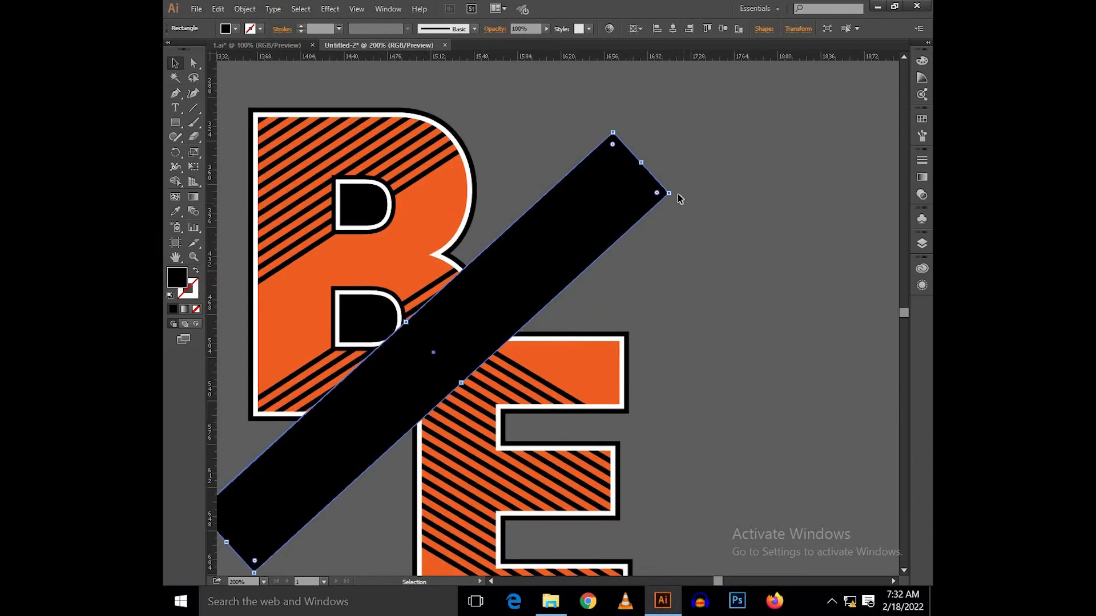
Step: Try rotating the black bar to a steeper diagonal and repositioning it over the overlap of the B and E
drag(676, 177, 671, 148)
drag(473, 329, 495, 262)
scroll(494, 262, up, 1)
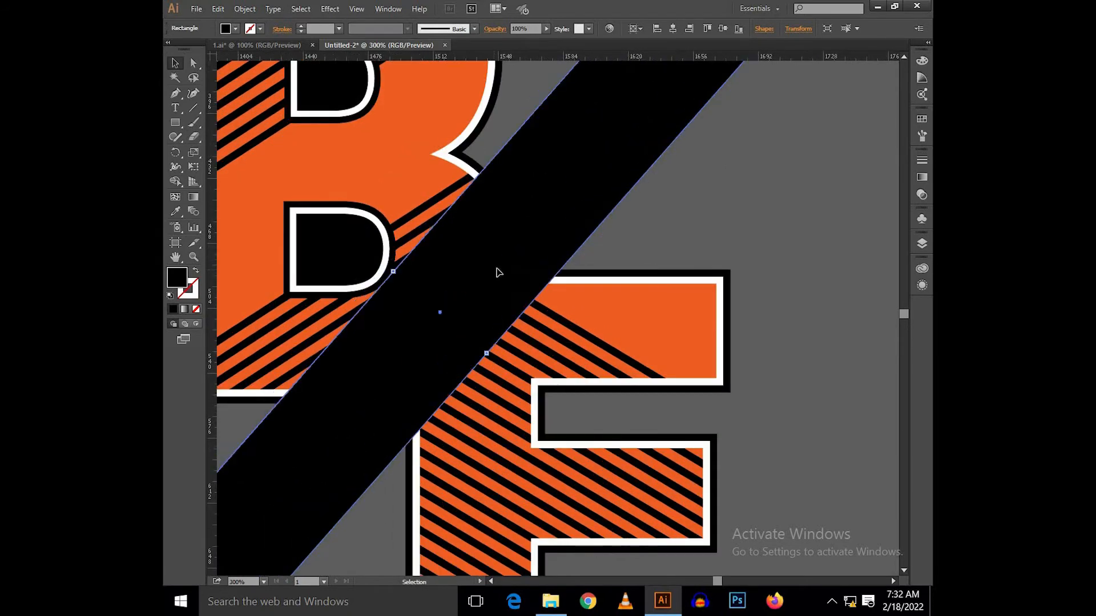
drag(487, 353, 493, 361)
scroll(460, 286, down, 2)
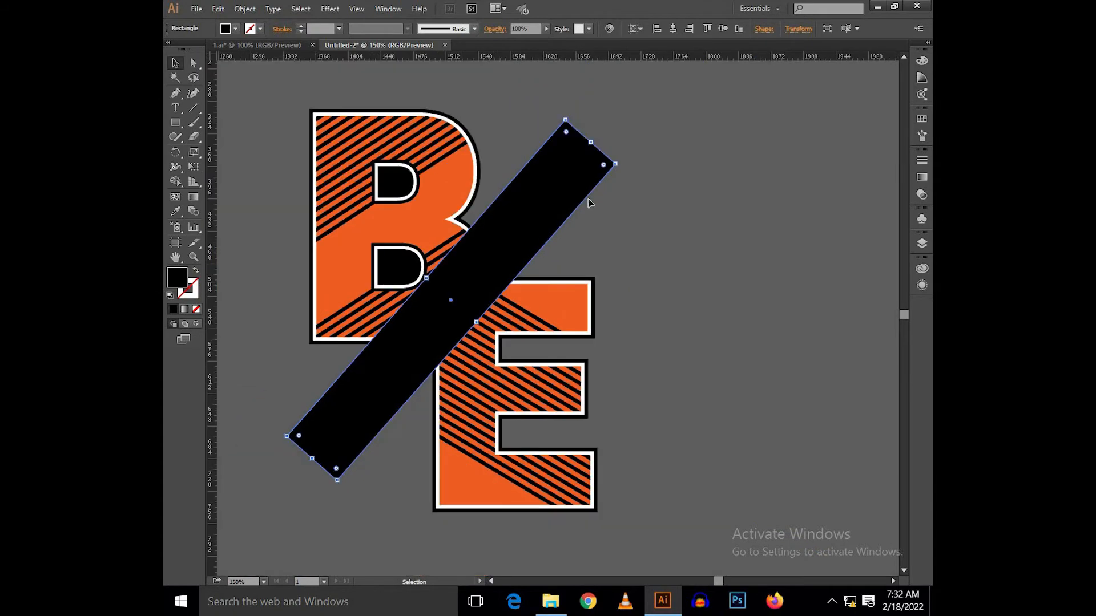
Step: Try rotating the black bar back to roughly 45 degrees and shifting it slightly over the letters
click(622, 161)
key(ctrl+z)
drag(620, 169, 626, 162)
scroll(465, 290, up, 2)
drag(484, 292, 501, 272)
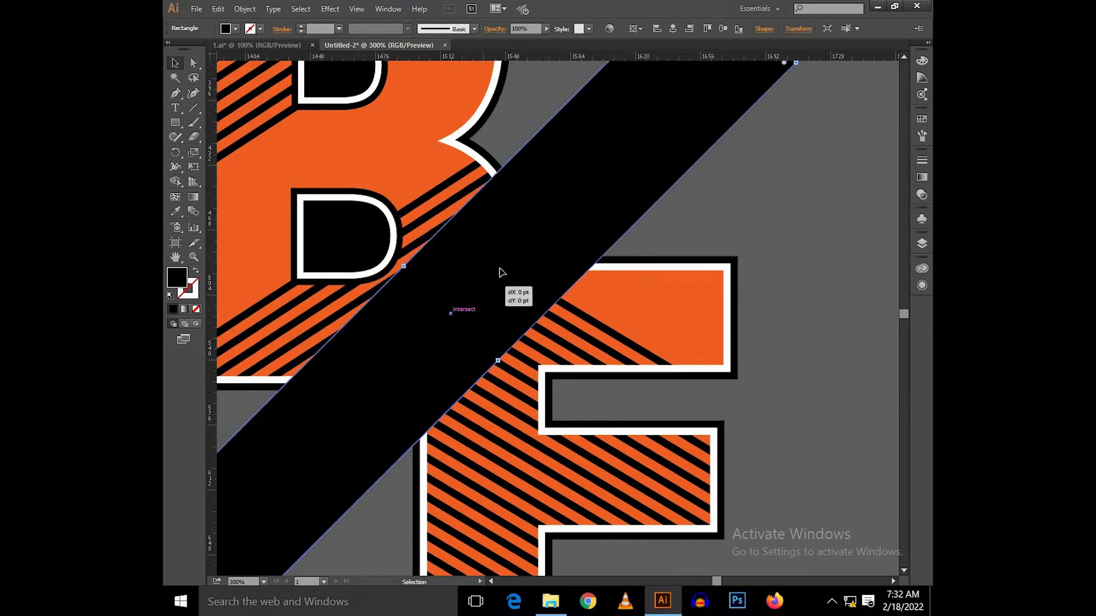
drag(580, 236, 568, 229)
scroll(628, 239, down, 2)
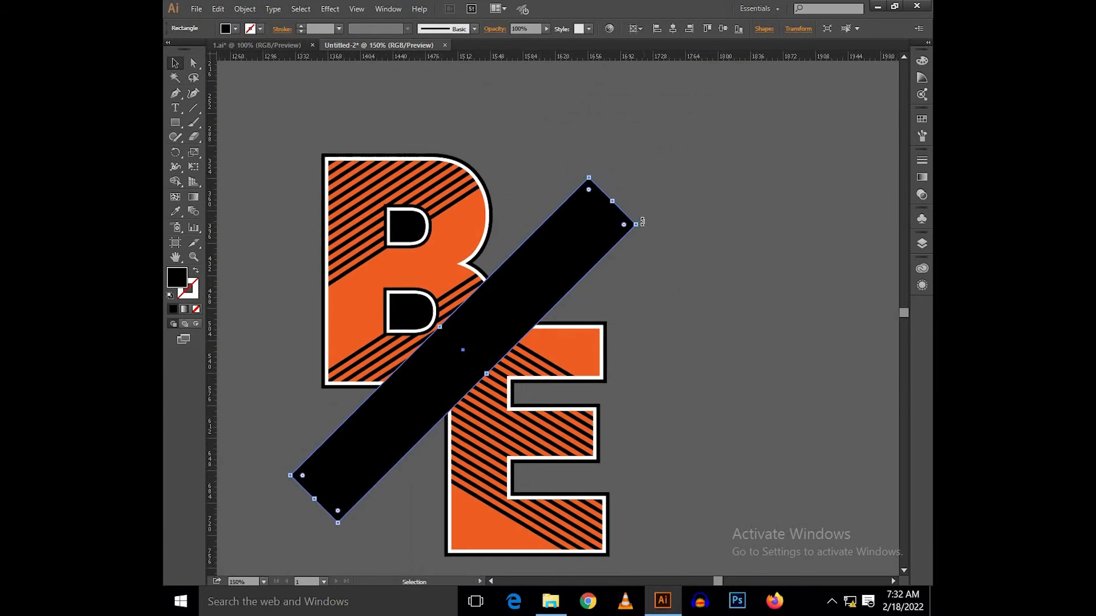
Step: Rotate the black bar to a shallower diagonal and adjust its position over the junction of the B and E
drag(647, 233, 651, 242)
scroll(477, 350, up, 1)
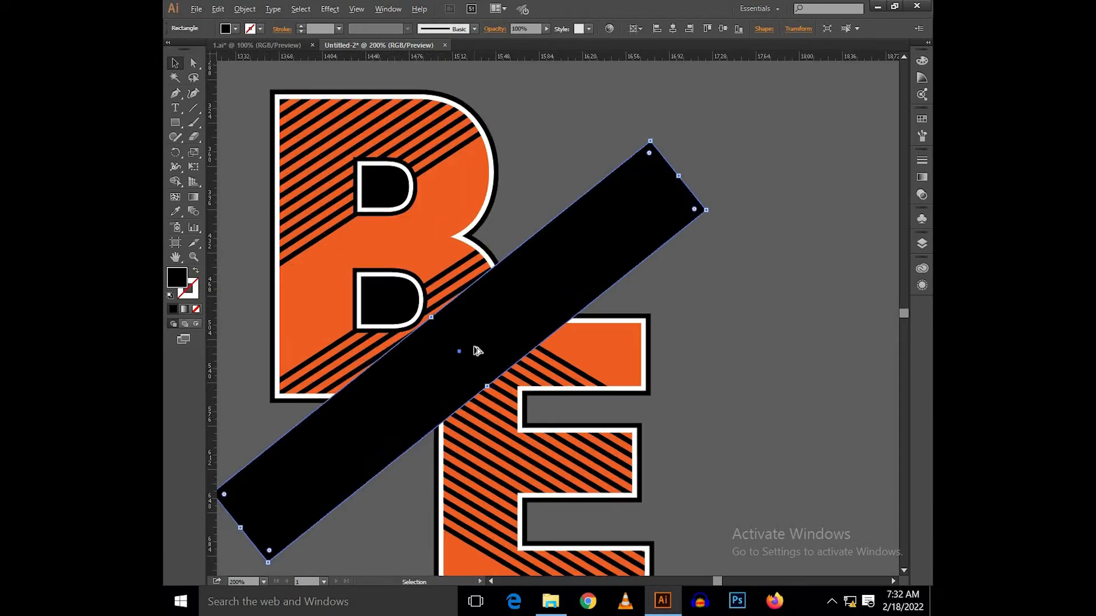
drag(490, 341, 489, 342)
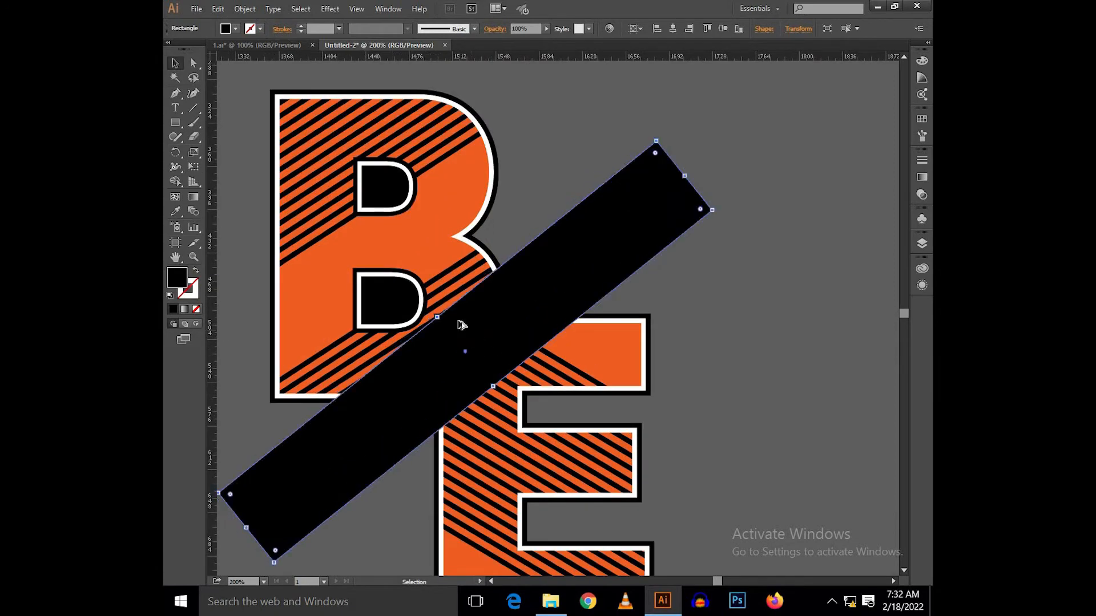
Step: Move the black bar horizontally away from the letters onto the empty canvas to the right of the E
scroll(460, 318, down, 3)
drag(409, 334, 629, 333)
click(654, 244)
scroll(542, 281, up, 1)
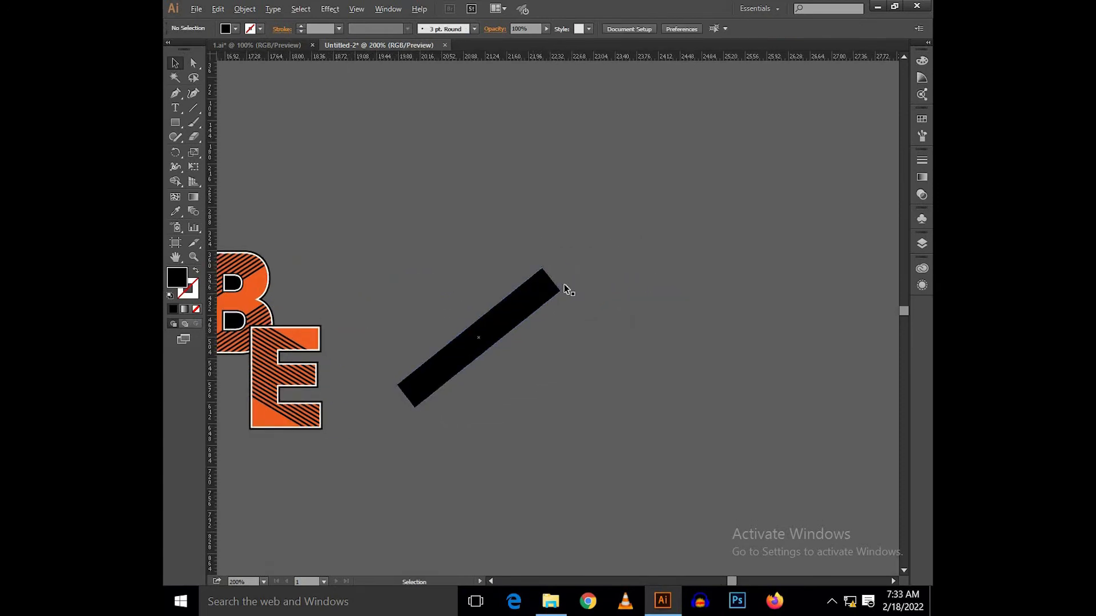
scroll(565, 289, up, 2)
scroll(539, 269, up, 1)
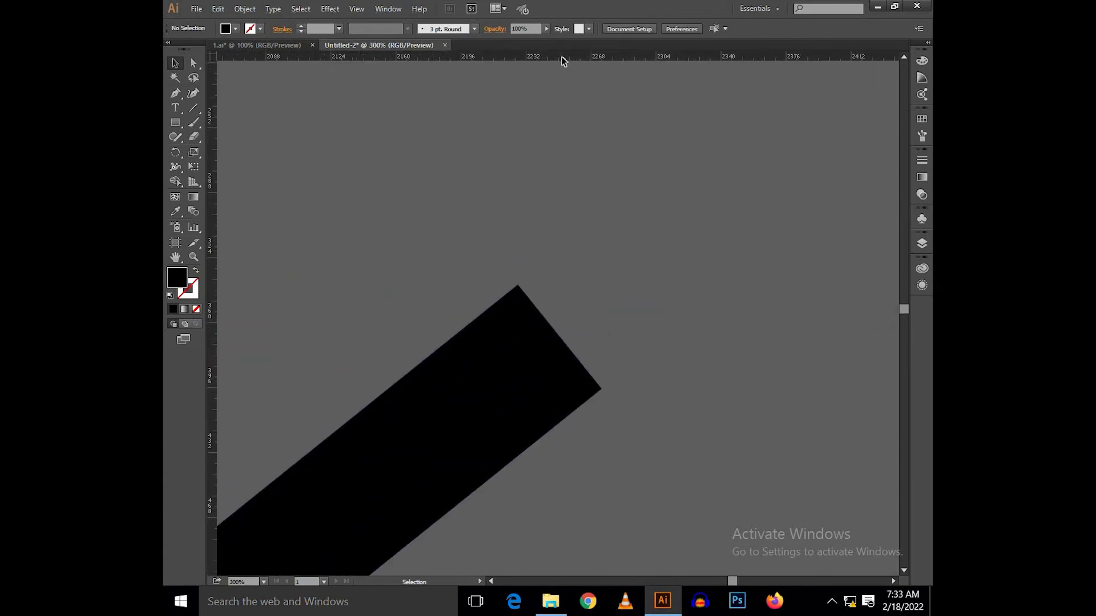
drag(572, 148, 571, 148)
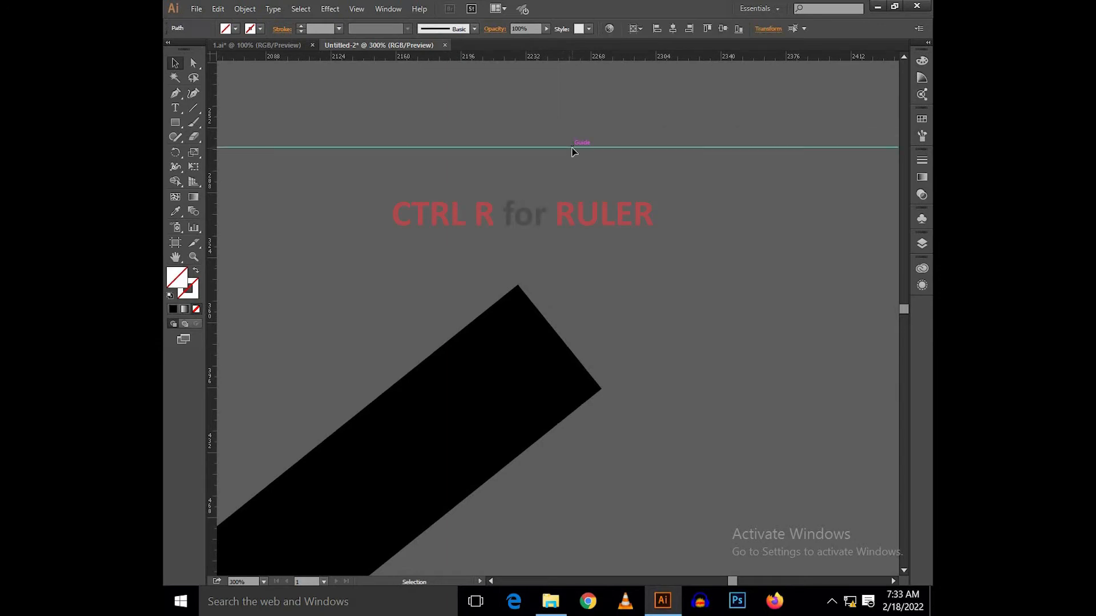
key(Delete)
key(ctrl+r)
key(ctrl+r)
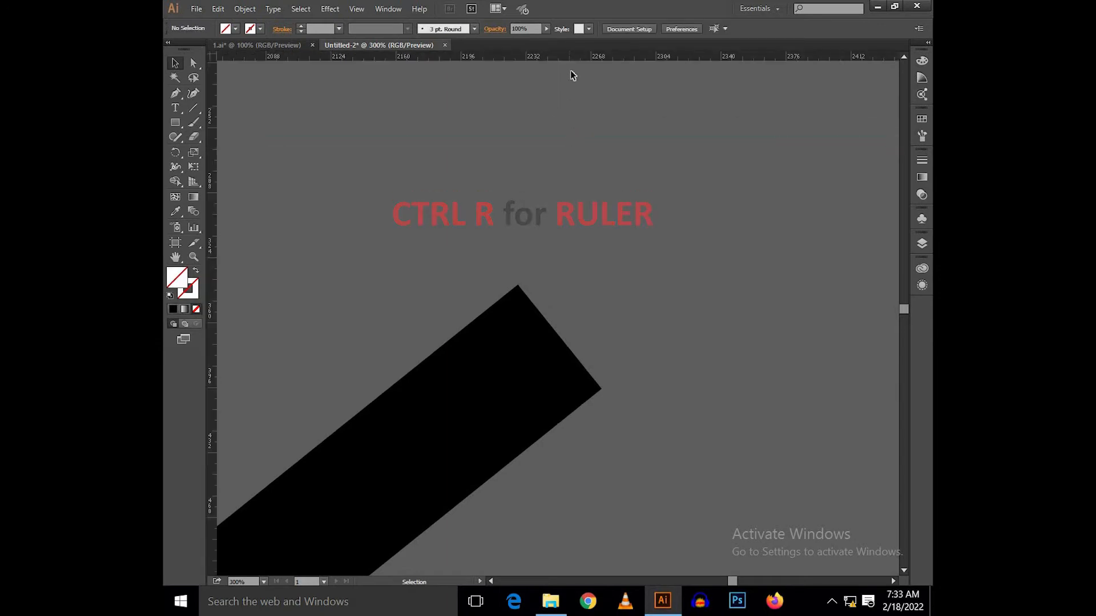
Step: Place a horizontal guide at the bar's right corner and bring its top corner down along the upper edge to the guide
drag(604, 388, 599, 386)
scroll(721, 280, left, 3)
key(a)
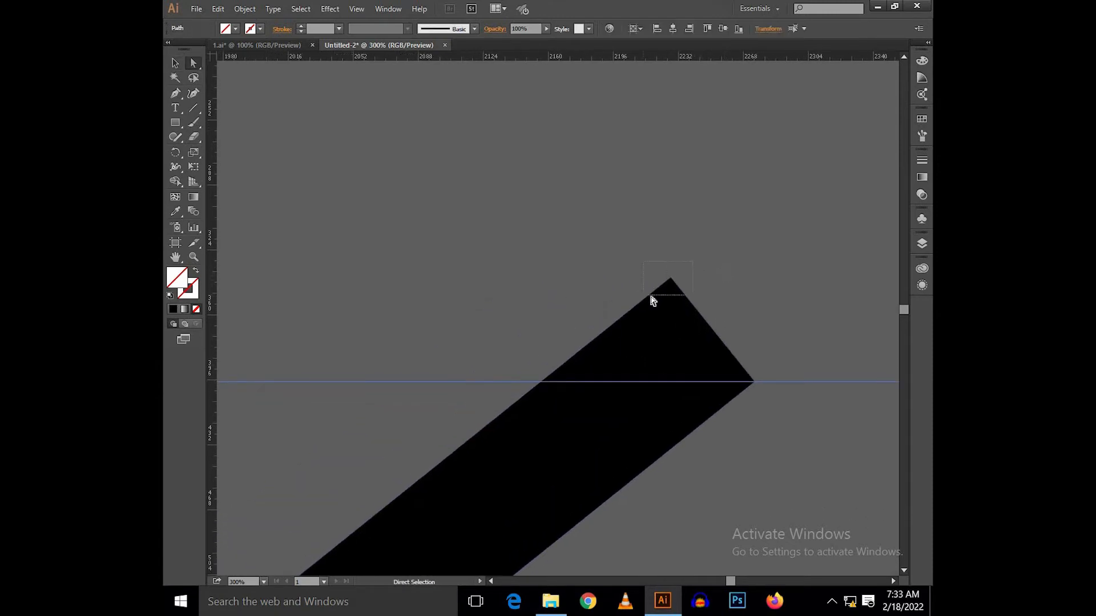
drag(651, 296, 651, 297)
drag(653, 299, 625, 338)
scroll(771, 227, up, 1)
Step: Remove the horizontal guide from the bar's flattened upper end
key(ctrl+minus)
key(ctrl+minus)
key(ctrl+minus)
key(v)
click(466, 299)
drag(467, 299, 449, 156)
key(Delete)
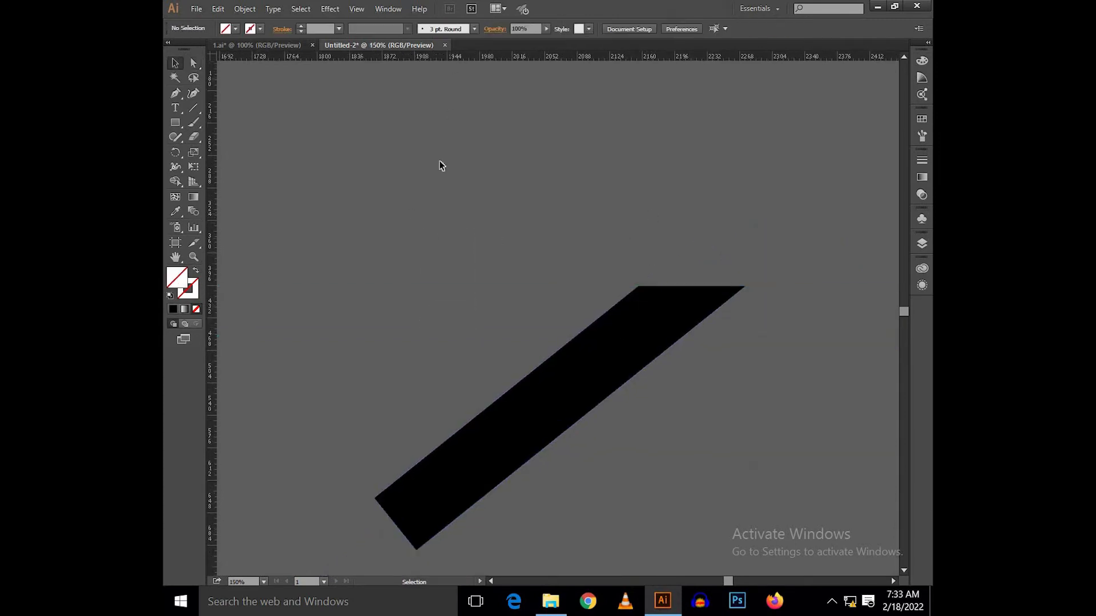
Step: Place a horizontal guide at the bar's lowest corner and extend its left corner down to it for a flat lower end
scroll(416, 203, down, 1)
drag(474, 221, 533, 195)
scroll(535, 194, down, 3)
scroll(519, 222, up, 1)
scroll(515, 210, up, 2)
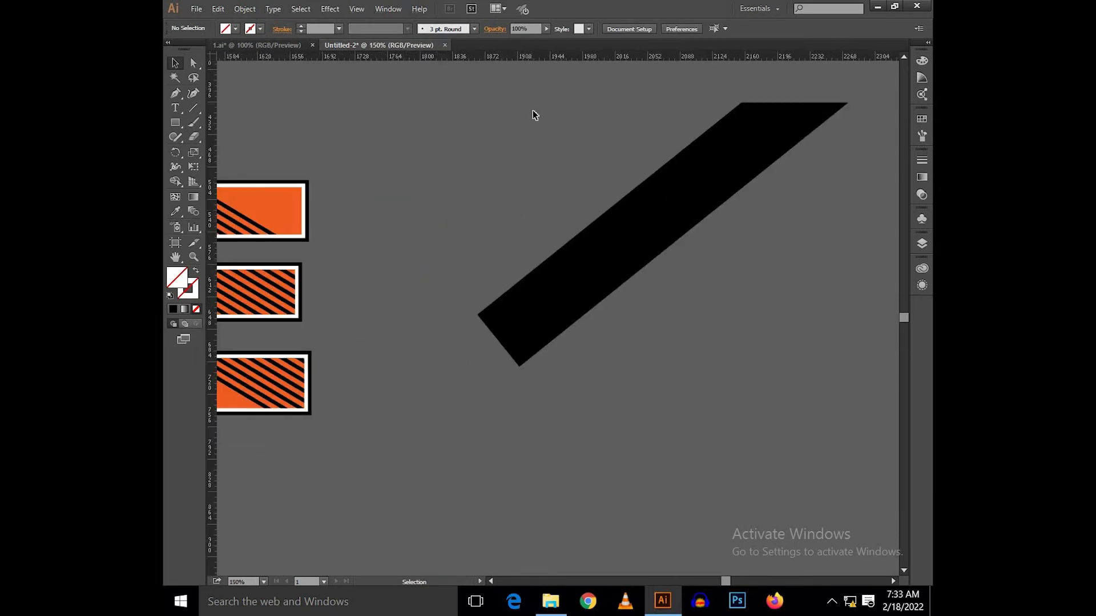
drag(520, 364, 519, 367)
key(a)
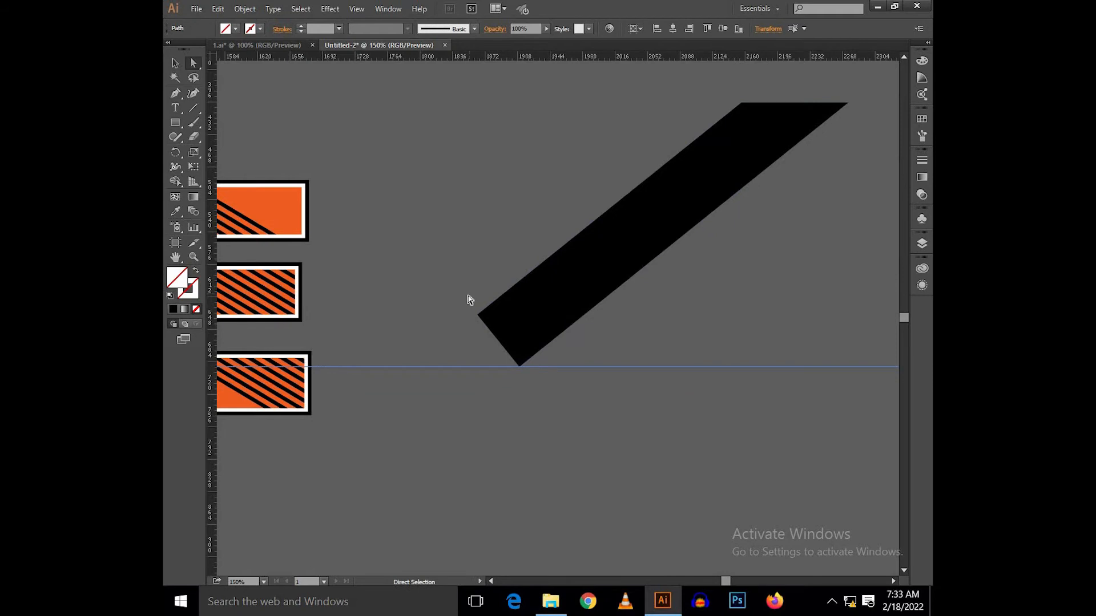
scroll(468, 325, up, 2)
drag(469, 330, 365, 388)
key(v)
click(709, 386)
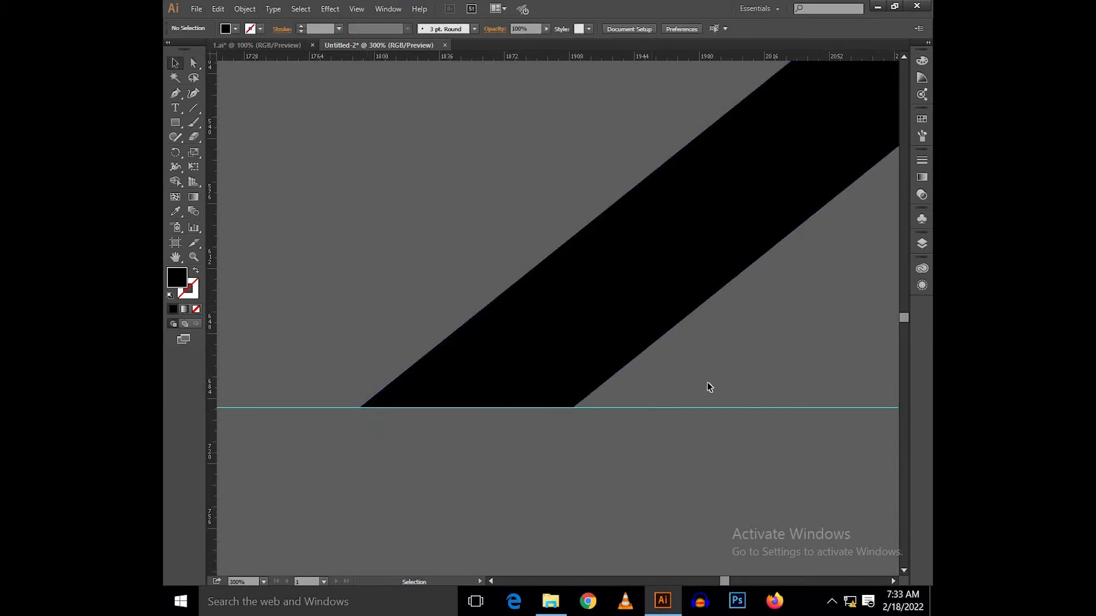
Step: Move the flat-ended black bar back across the overlap between the B and the E
scroll(708, 381, down, 3)
drag(745, 362, 672, 396)
drag(704, 325, 368, 311)
scroll(430, 293, up, 3)
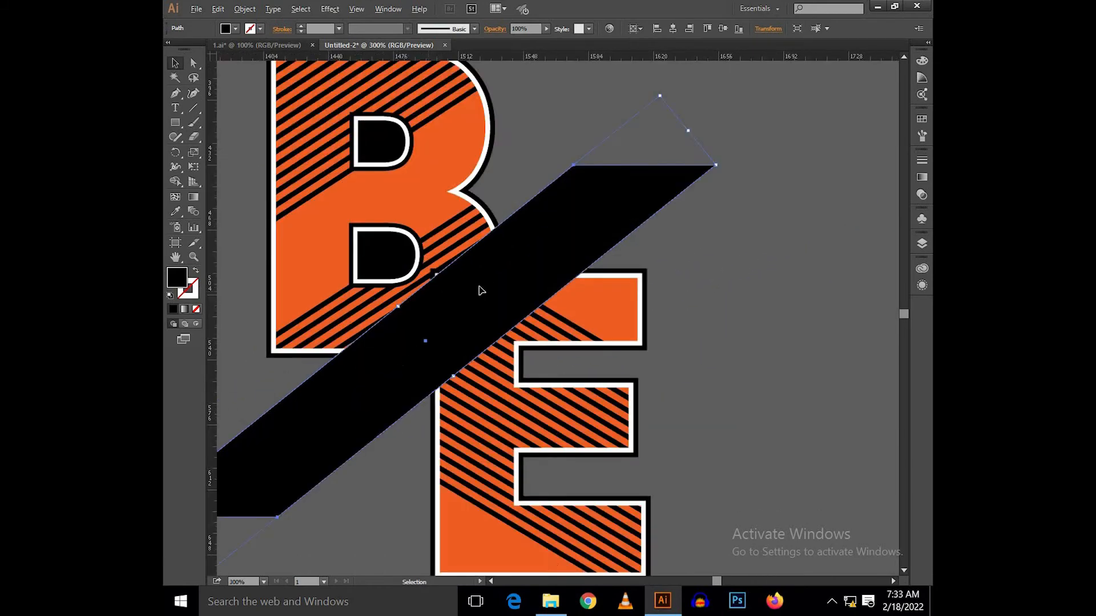
drag(510, 276, 494, 276)
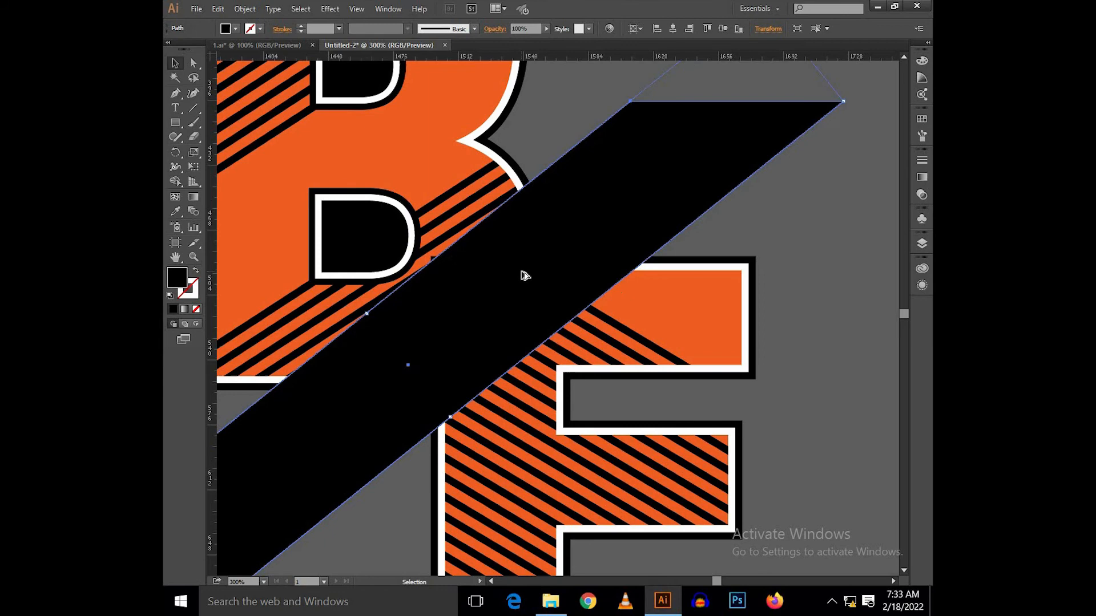
scroll(525, 275, down, 2)
Step: Nudge the E group in small increments to fine-tune its position beneath the black bar
click(641, 304)
key(Down)
key(Down)
key(Right)
key(Right)
key(Right)
key(Up)
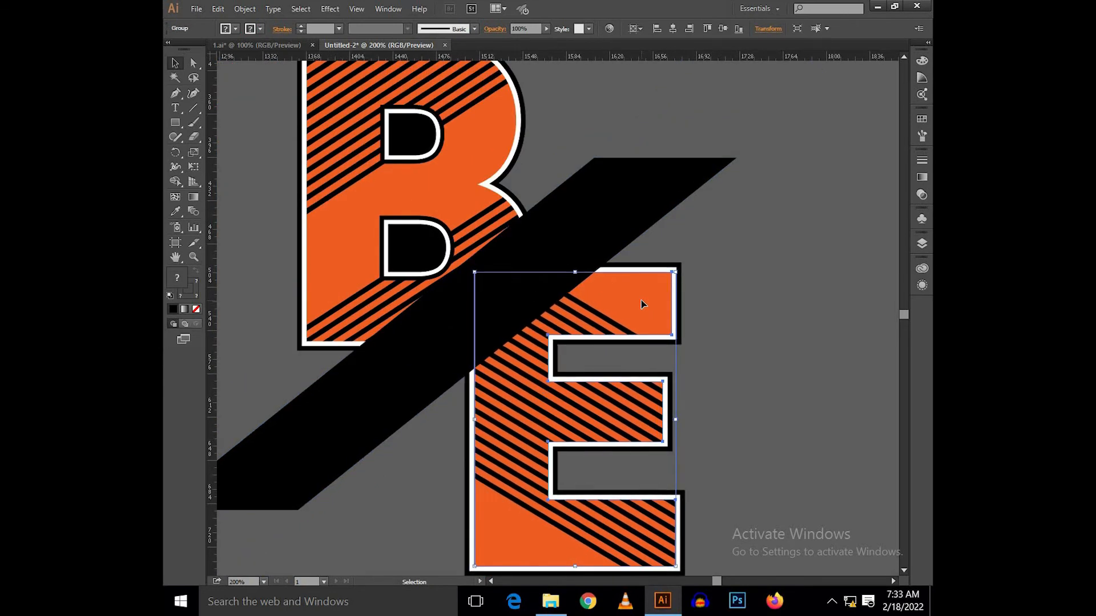
key(Left)
key(Left)
key(Left)
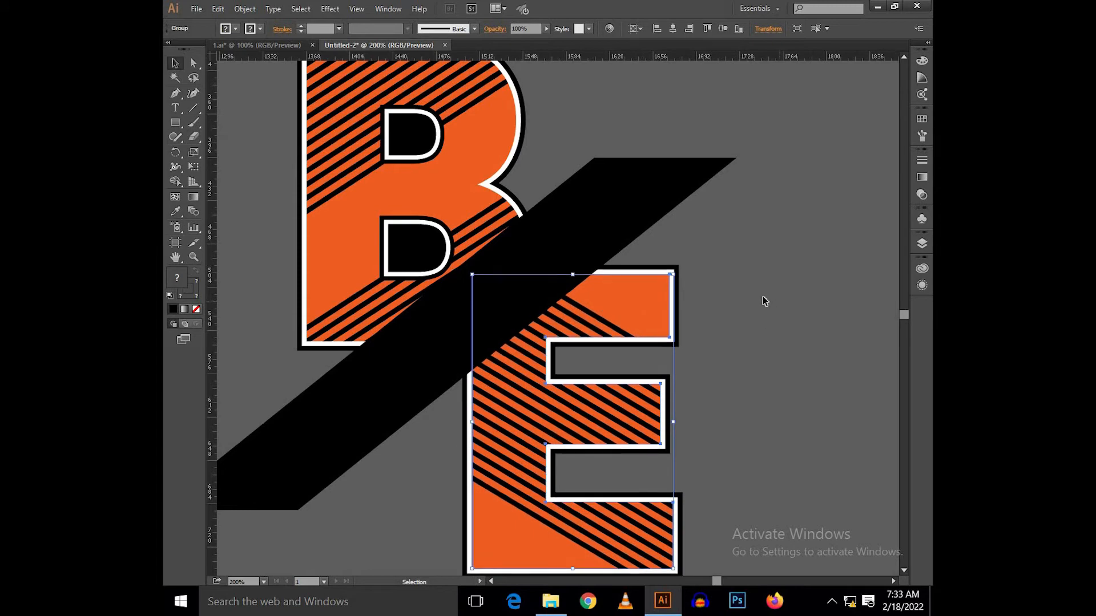
click(733, 270)
Step: Shift the black bar slightly up and to the right across the letters
scroll(724, 288, down, 3)
scroll(594, 311, up, 2)
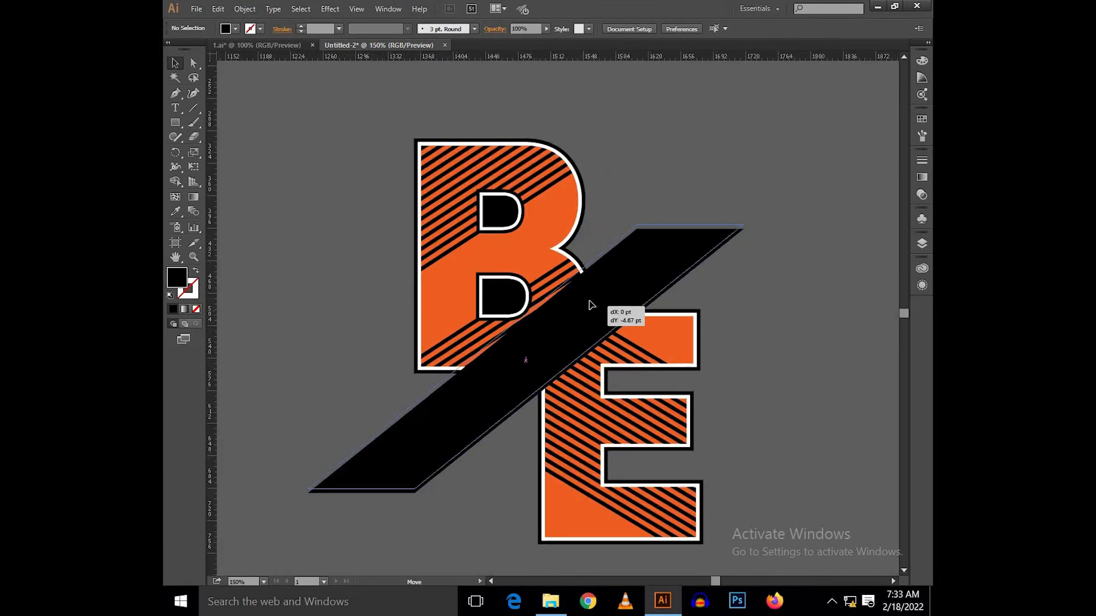
click(591, 319)
key(shift+Right)
key(Right)
key(Right)
key(Right)
key(Right)
key(Right)
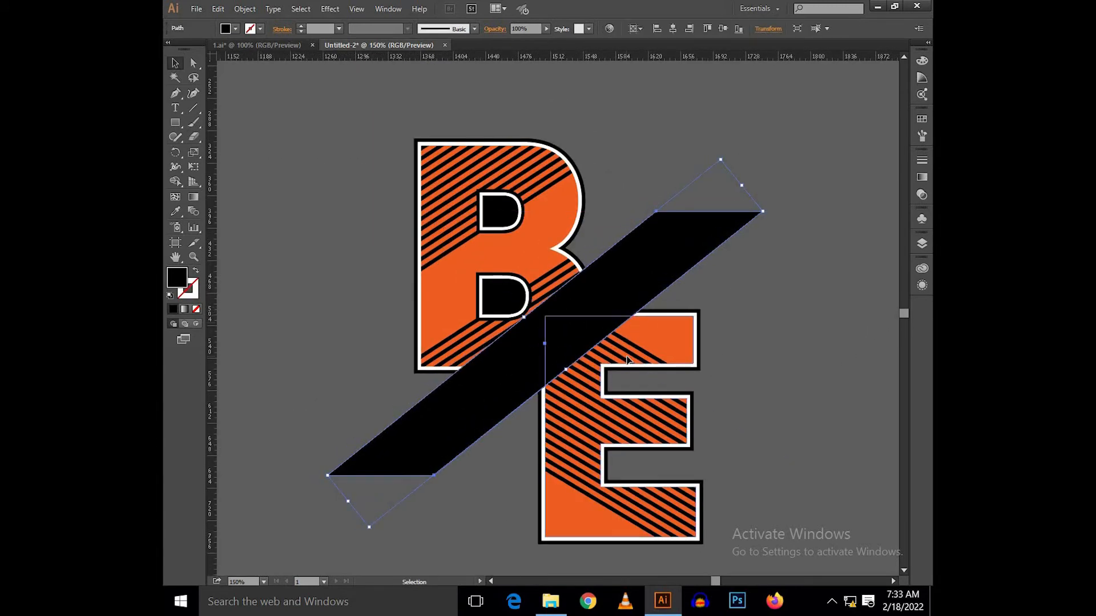
Step: Nudge the E slightly to the left so it sits closer to the B
click(628, 360)
key(Left)
key(Left)
key(Left)
key(Left)
key(Left)
key(Left)
key(Left)
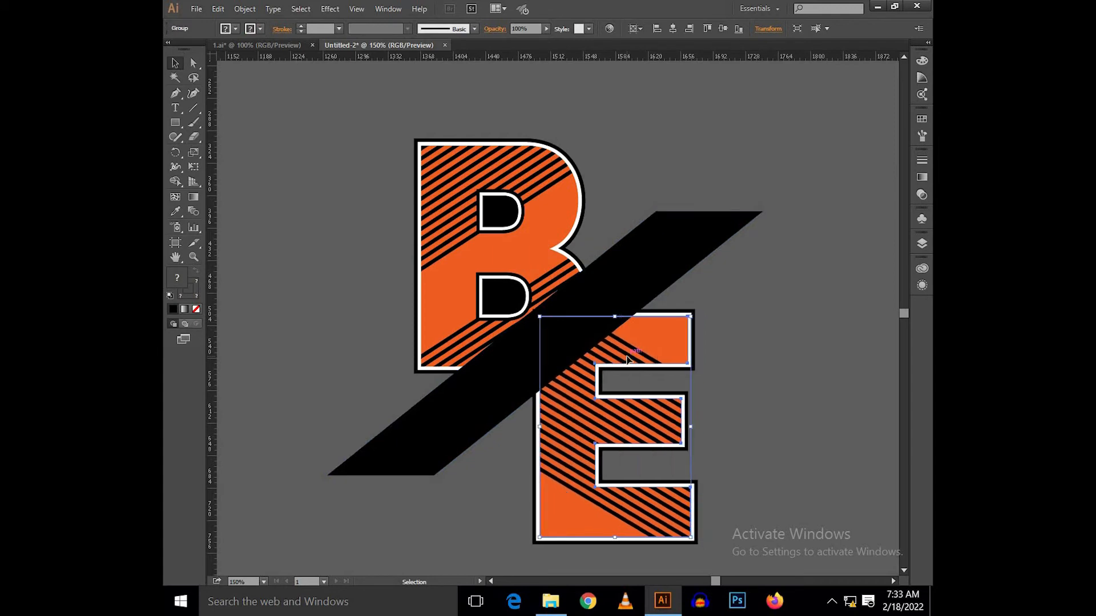
key(Right)
key(Right)
key(Right)
key(Right)
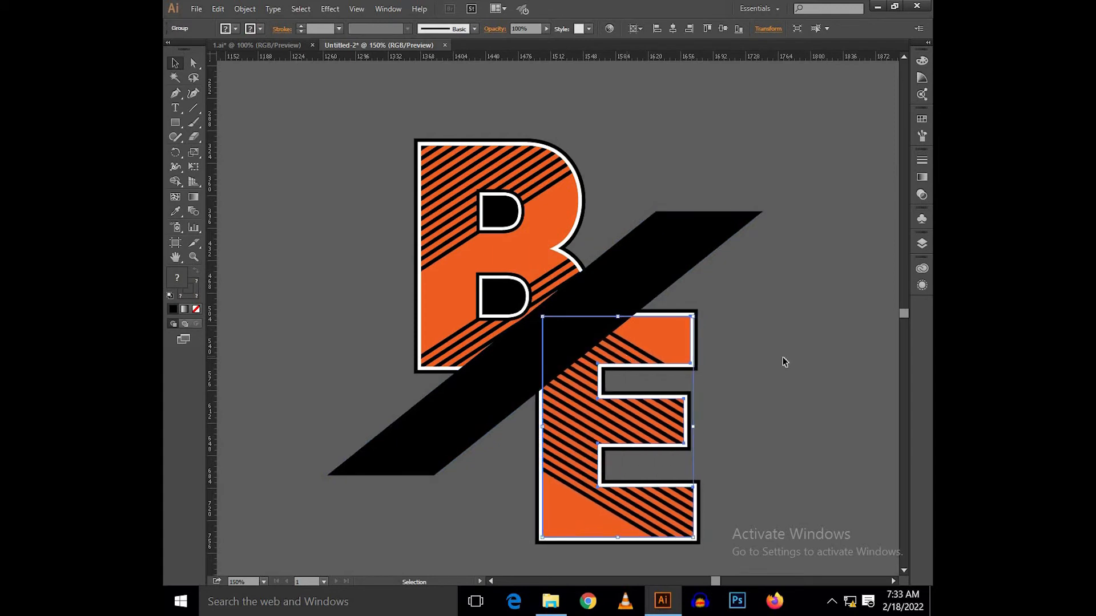
click(814, 337)
Step: Nudge the black bar a few increments to the right and up over the letters
drag(761, 349, 723, 384)
click(652, 304)
key(Right)
key(Right)
key(Right)
key(Up)
key(Up)
key(Up)
click(725, 296)
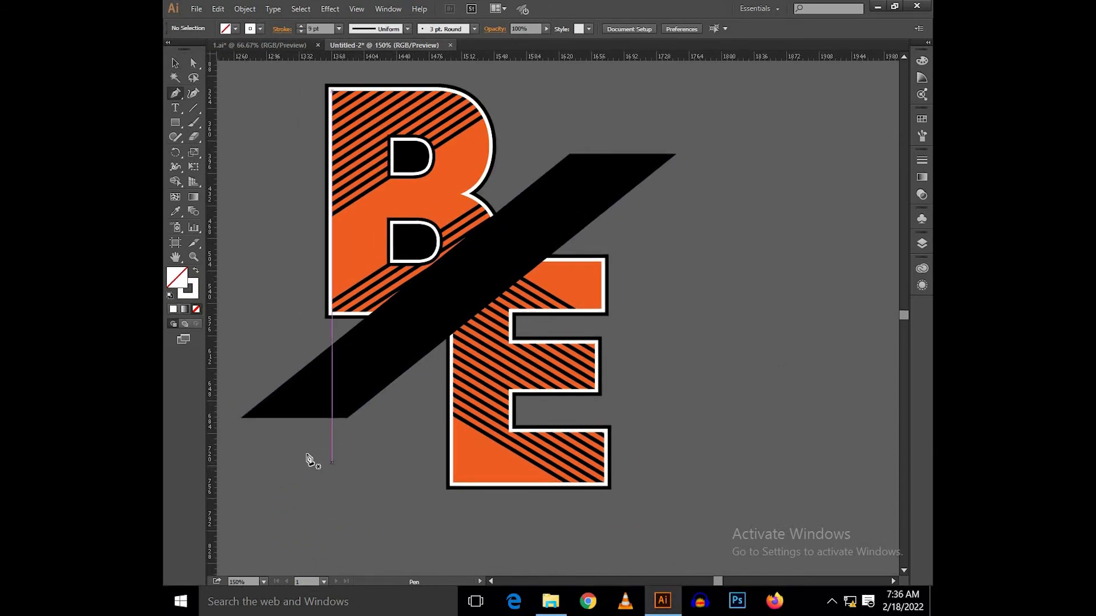
Step: Draw a straight white 9 pt line with the Pen tool along the bar's upper slanted edge, from corner to corner
drag(356, 447, 457, 441)
scroll(369, 402, up, 2)
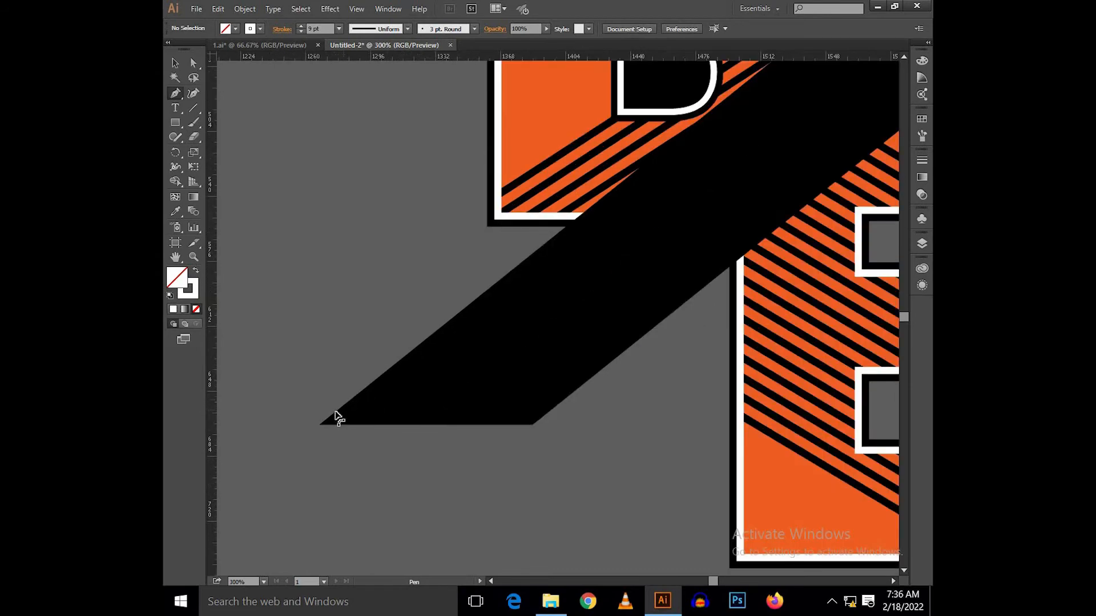
scroll(340, 417, up, 4)
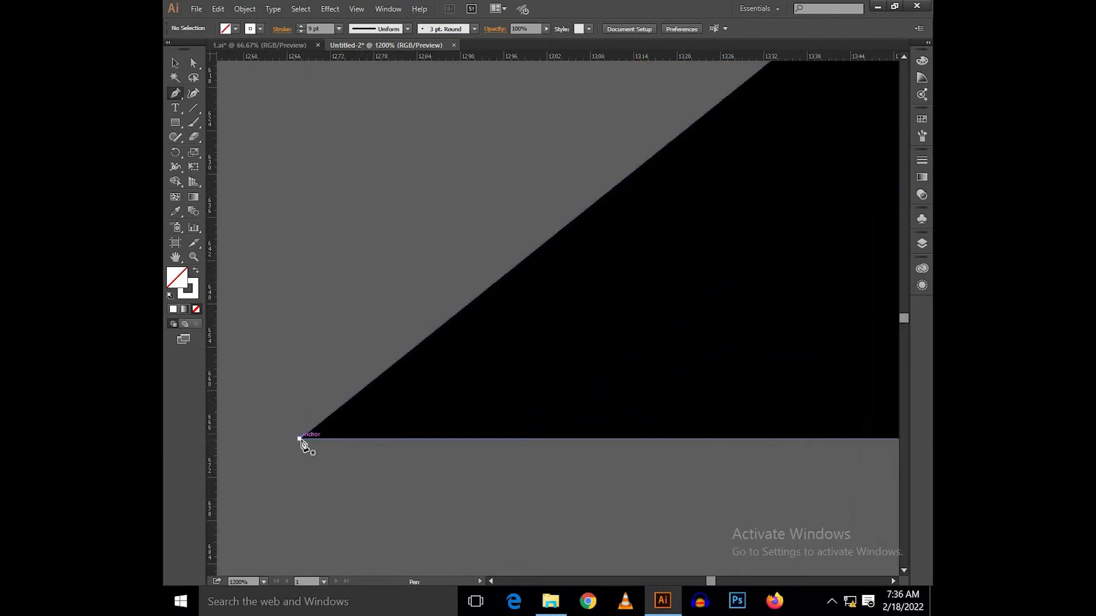
click(301, 440)
scroll(394, 357, down, 5)
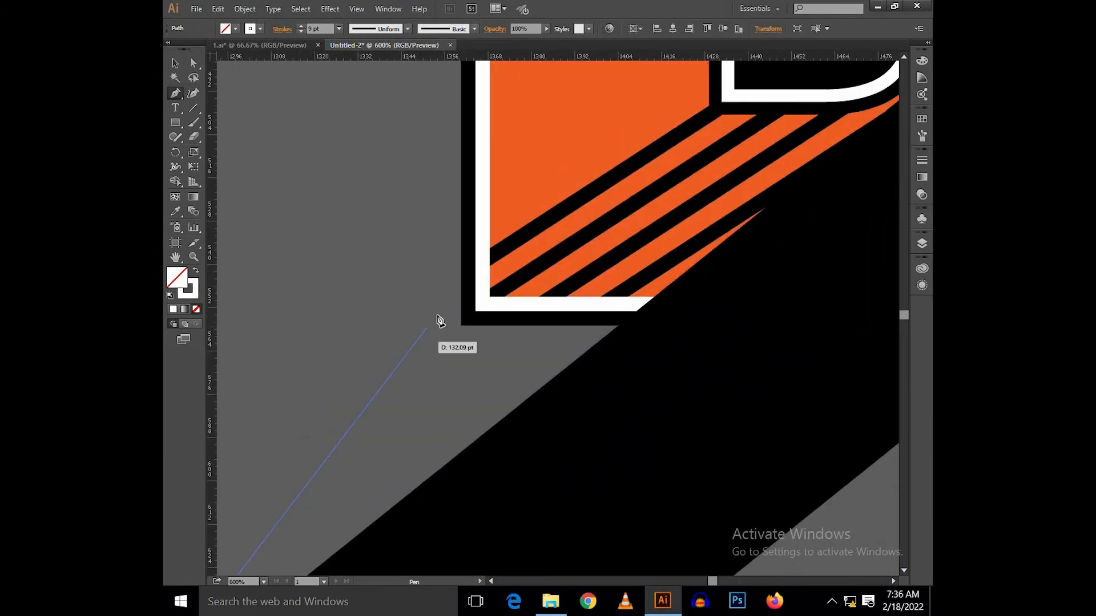
scroll(685, 166, up, 2)
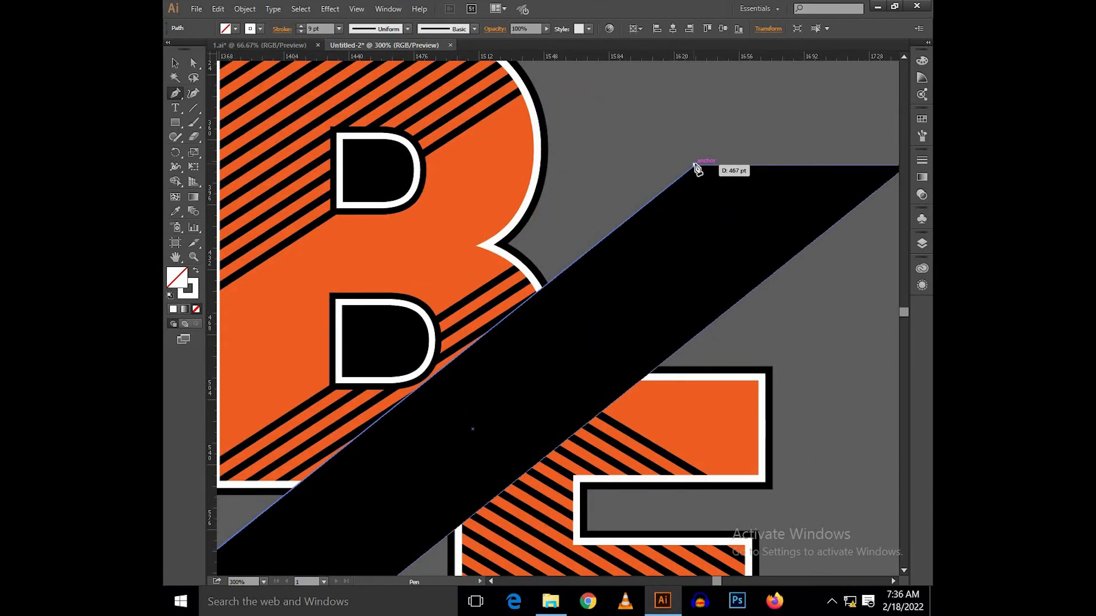
click(694, 165)
key(v)
click(689, 130)
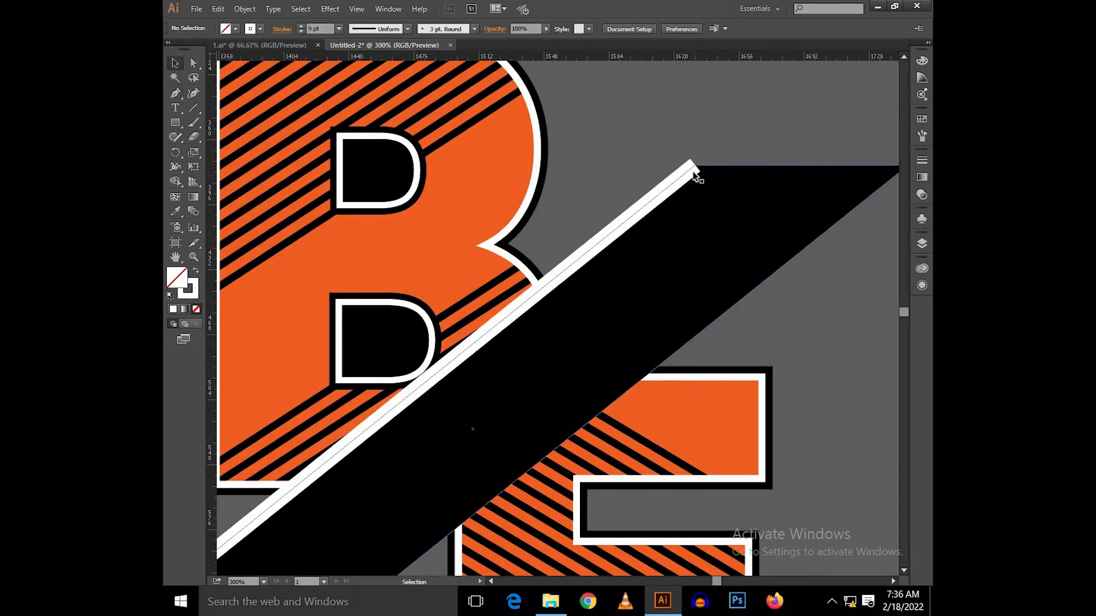
Step: Expand the white line along the bar's upper edge into a filled shape
click(692, 172)
scroll(692, 173, down, 1)
click(681, 132)
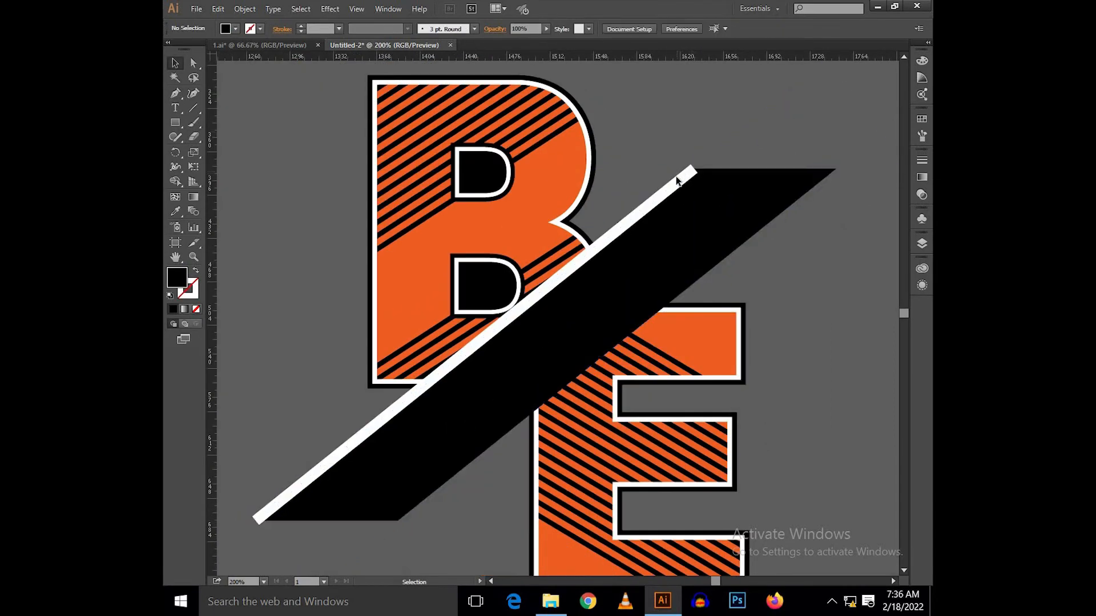
click(676, 182)
scroll(649, 142, left, 1)
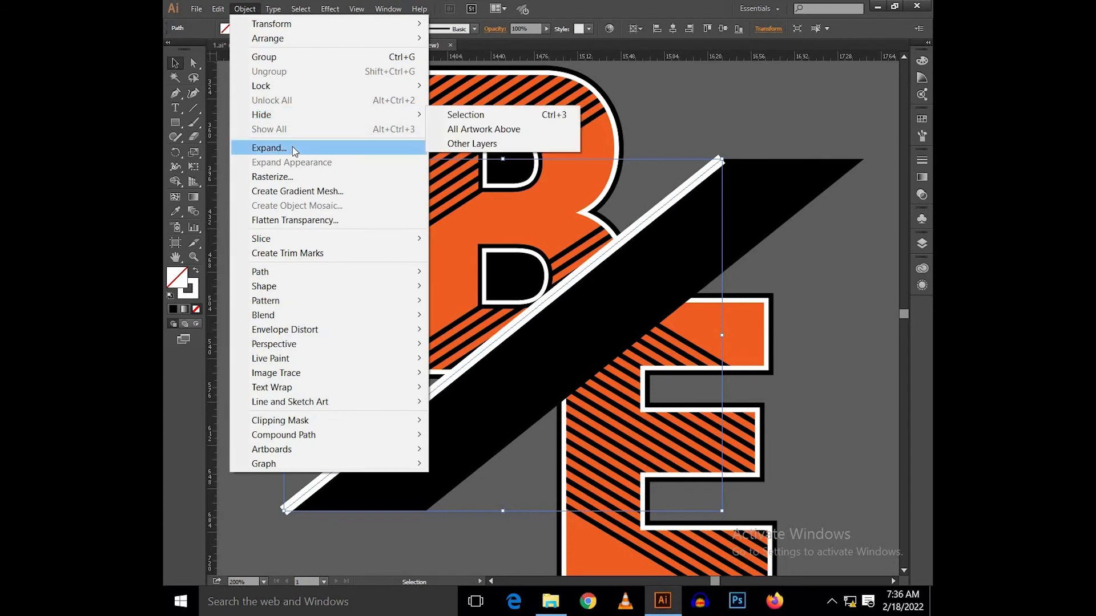
click(289, 146)
click(485, 335)
click(373, 297)
drag(374, 298, 444, 202)
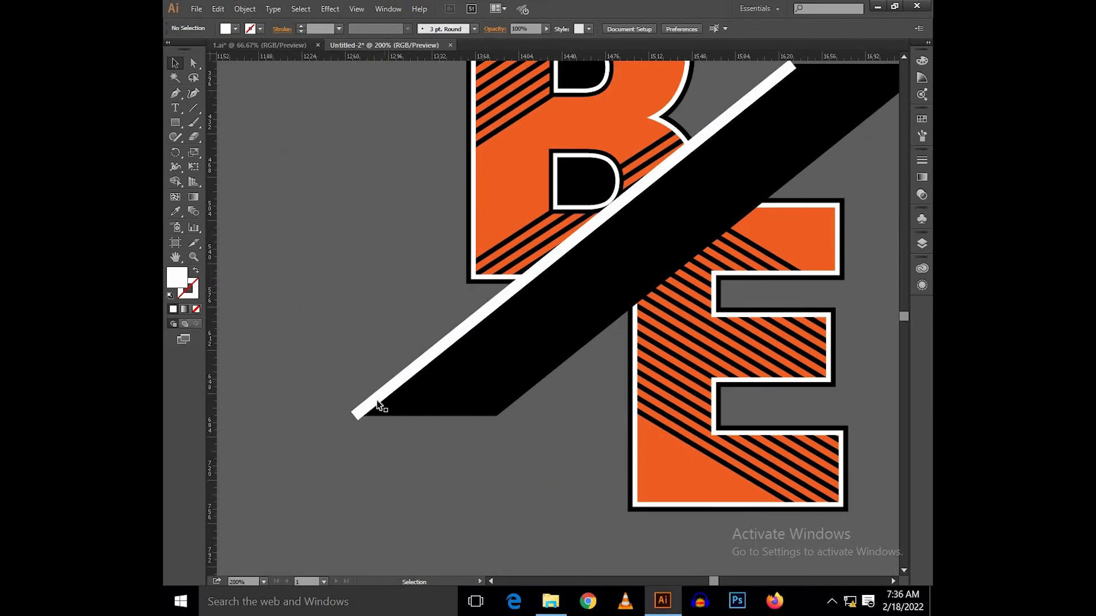
Step: Move the expanded white strip inward so it lies just inside the black bar's upper edge
scroll(363, 418, up, 5)
click(443, 356)
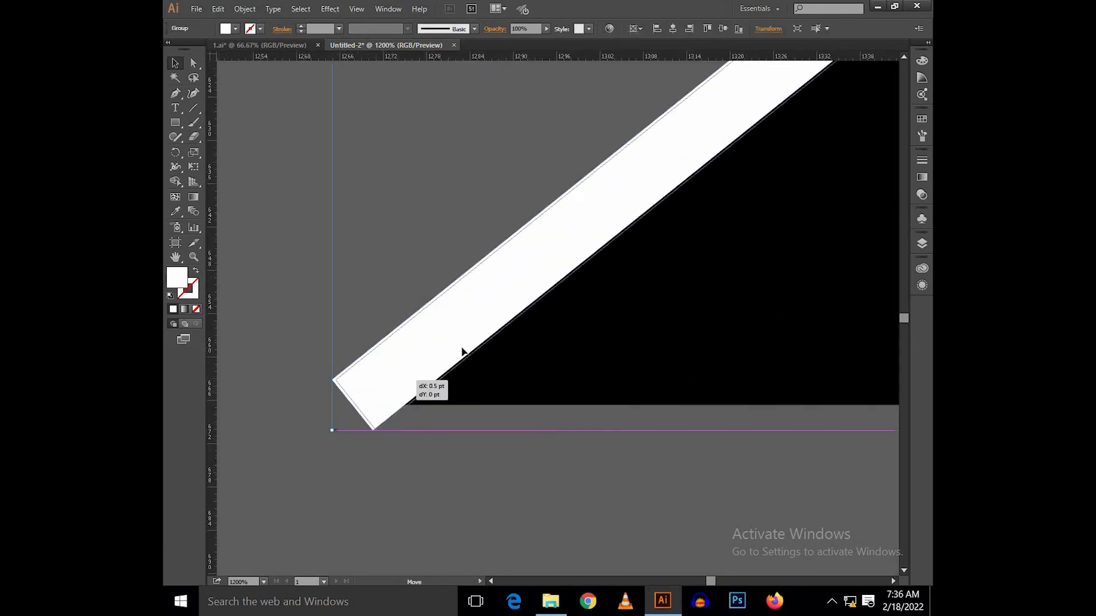
drag(442, 371, 477, 347)
scroll(458, 314, up, 1)
scroll(421, 324, up, 1)
click(387, 276)
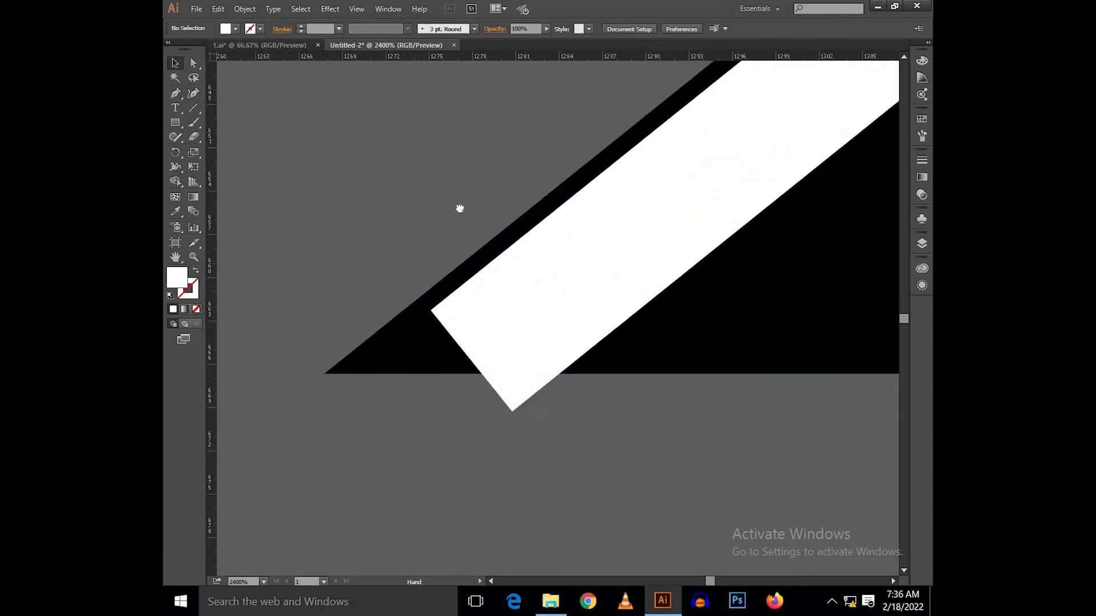
Step: Snap the white strip's lower corner onto the black bar's lower-left tip, working in outline view
drag(426, 230, 525, 144)
scroll(503, 257, up, 1)
drag(546, 214, 392, 311)
scroll(417, 305, up, 2)
key(ctrl+y)
scroll(389, 310, up, 4)
drag(416, 148, 430, 235)
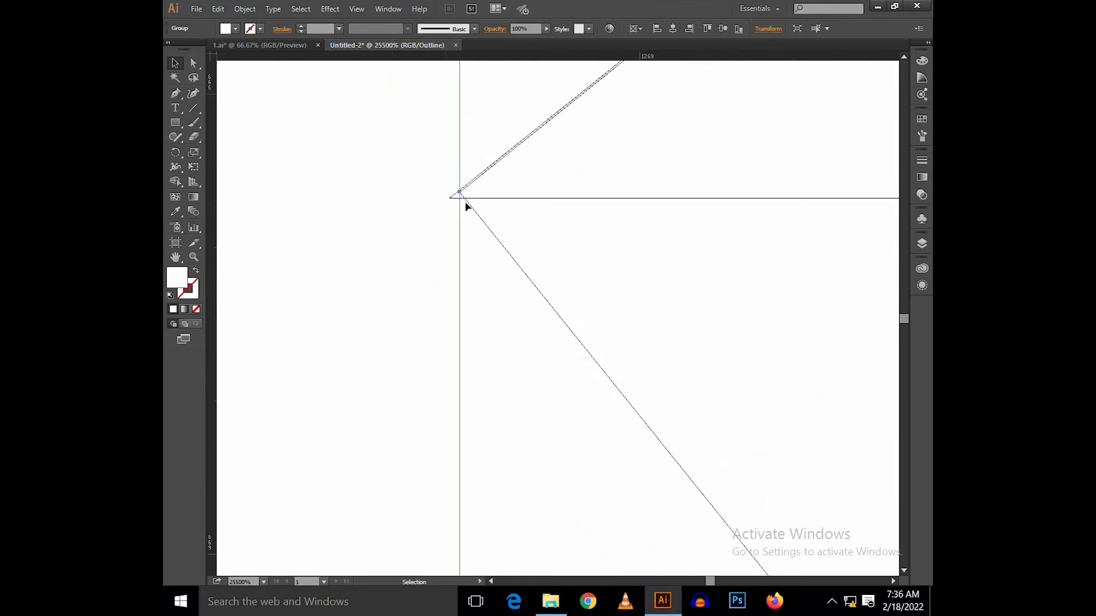
drag(457, 204, 450, 198)
Step: Move the strip's protruding lower anchor onto the bar's bottom edge so the strip ends flat there
scroll(386, 216, down, 2)
drag(502, 235, 406, 272)
scroll(416, 268, down, 2)
drag(420, 341, 511, 323)
key(a)
click(434, 382)
scroll(511, 321, down, 5)
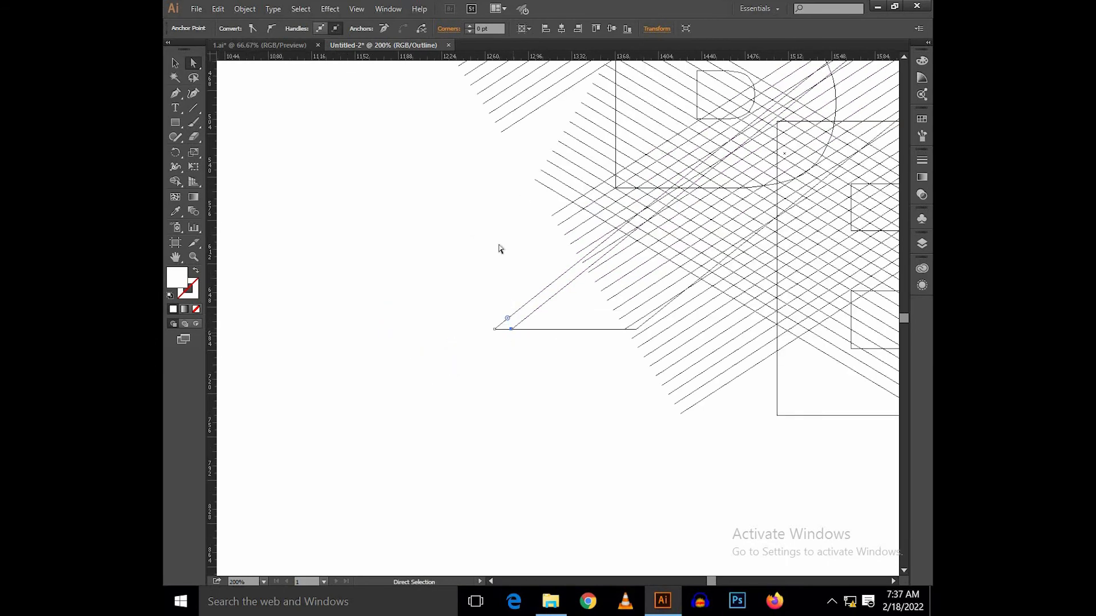
Step: Move the strip's inner upper anchor onto the bar's top edge for a flat end, and return to preview
drag(525, 173, 275, 381)
scroll(713, 183, up, 9)
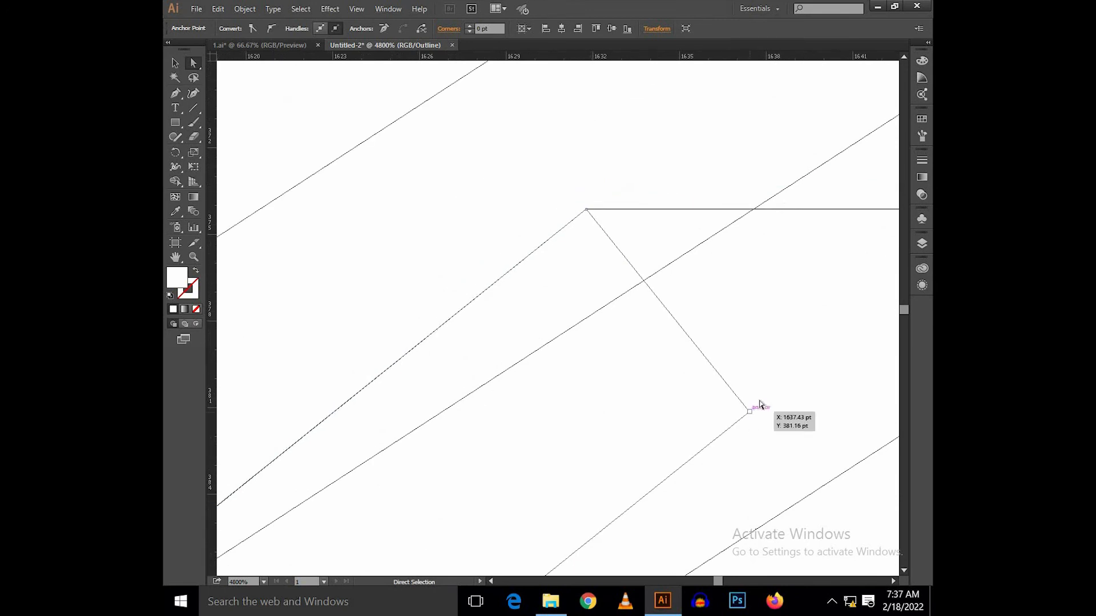
drag(749, 412, 497, 327)
key(ctrl+z)
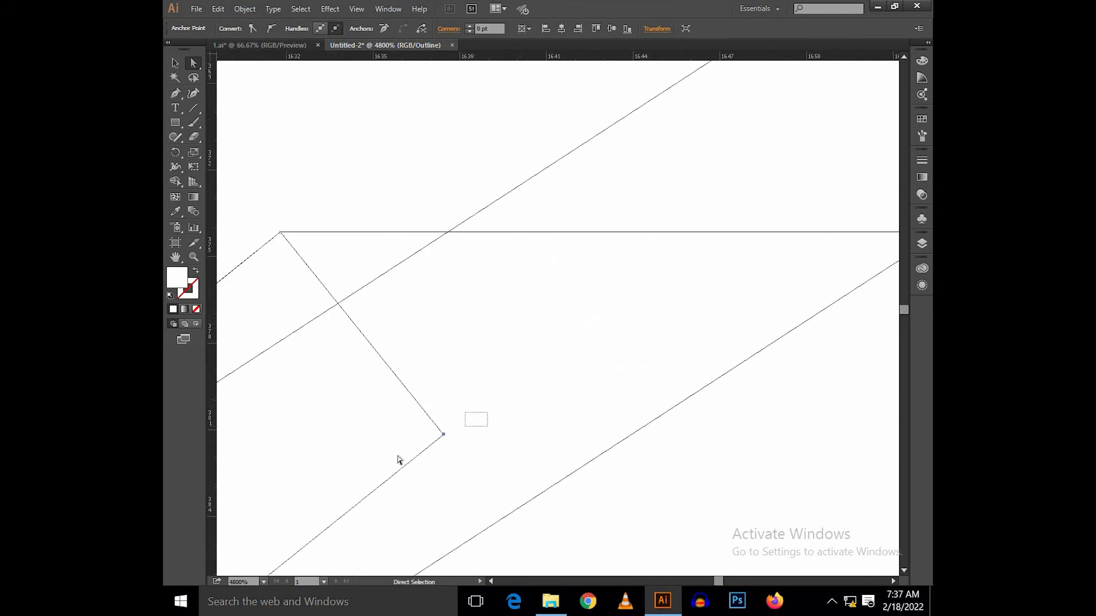
drag(444, 437, 695, 233)
key(ctrl+y)
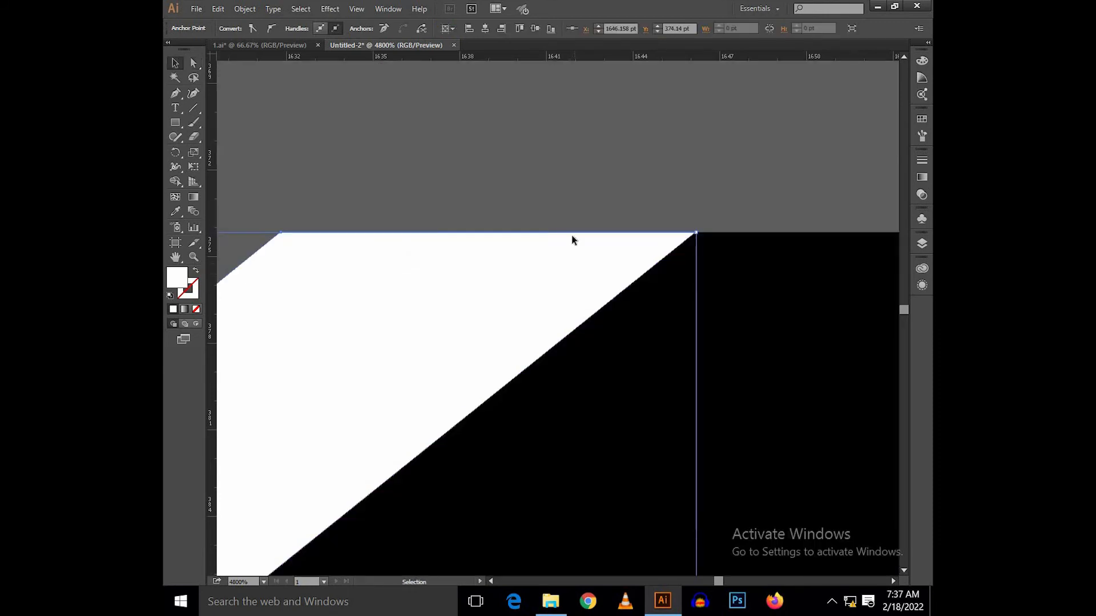
Step: Place a duplicate of the white strip along the black bar's lower slanted edge, aligned with its corners
scroll(573, 241, down, 5)
click(576, 165)
scroll(576, 166, down, 4)
drag(547, 260, 660, 196)
scroll(638, 194, up, 5)
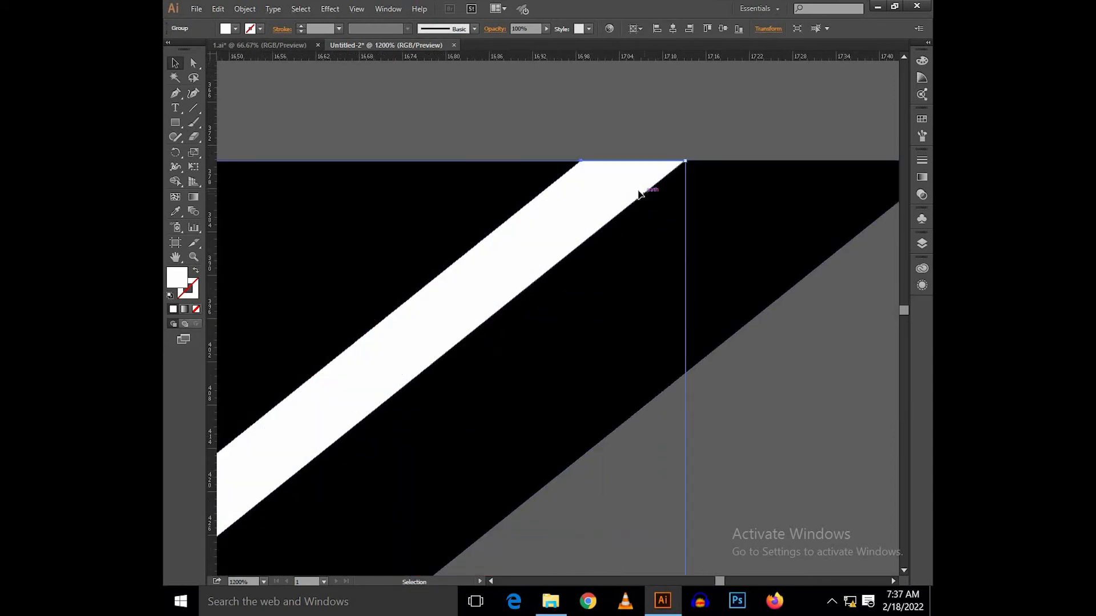
drag(787, 140, 602, 197)
drag(451, 230, 714, 273)
scroll(714, 274, down, 5)
click(660, 209)
drag(662, 210, 780, 112)
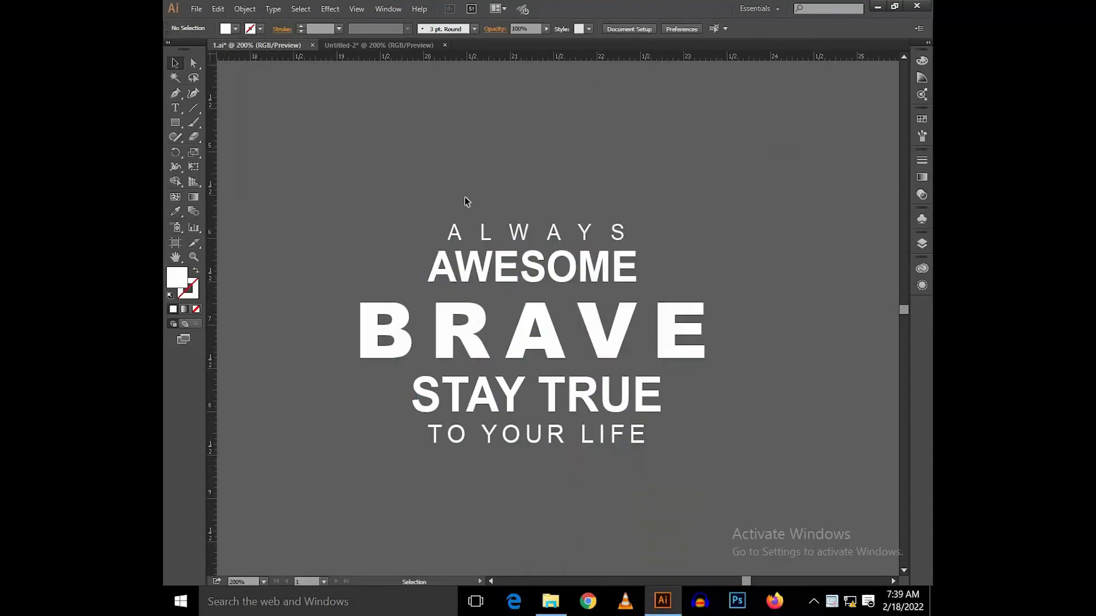
Step: Bring the BRAVE text over from the other open document and place it on the black bar, rotated parallel to it
drag(664, 338, 477, 325)
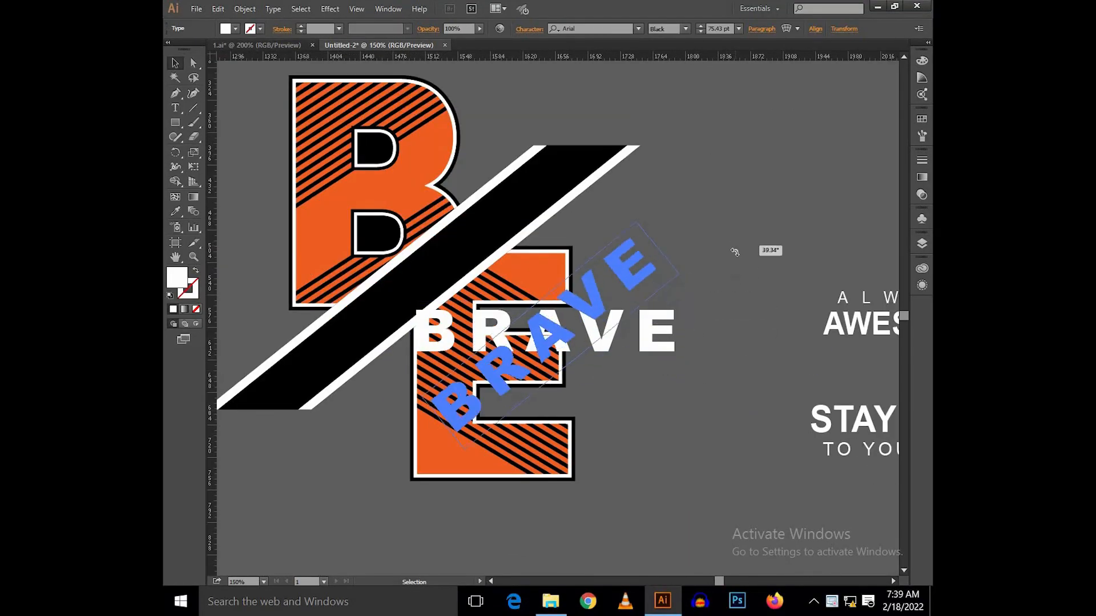
drag(734, 252, 735, 252)
drag(567, 308, 453, 243)
scroll(454, 243, up, 3)
scroll(618, 365, down, 2)
scroll(683, 268, up, 3)
scroll(683, 268, down, 4)
scroll(682, 266, up, 4)
scroll(677, 262, down, 5)
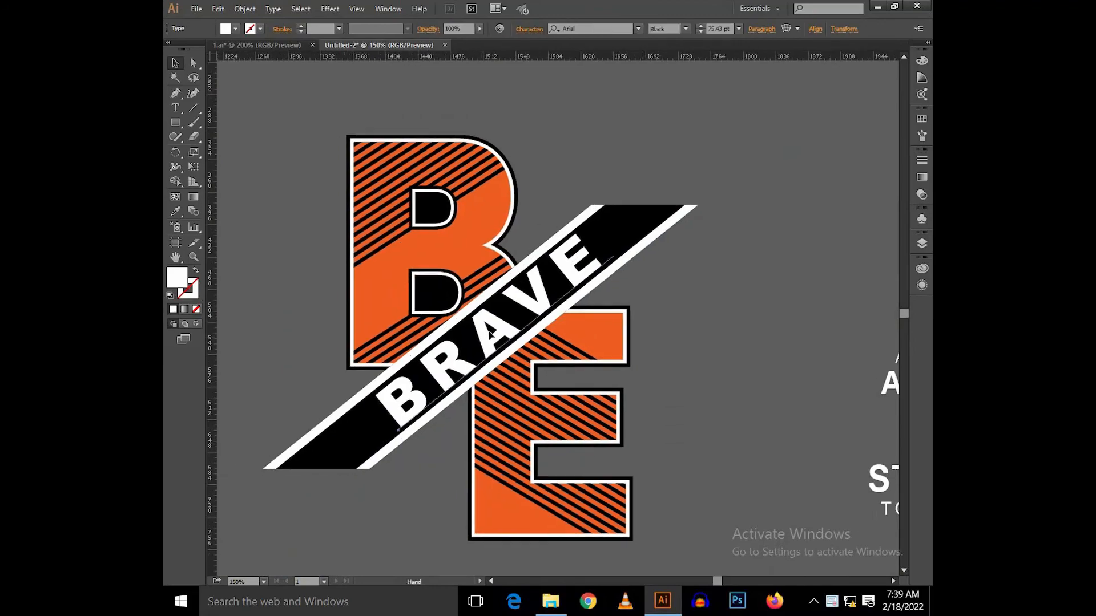
Step: Widen the BRAVE text's tracking to 252
scroll(639, 315, up, 1)
scroll(639, 316, down, 2)
scroll(670, 320, up, 1)
click(529, 28)
scroll(520, 136, up, 3)
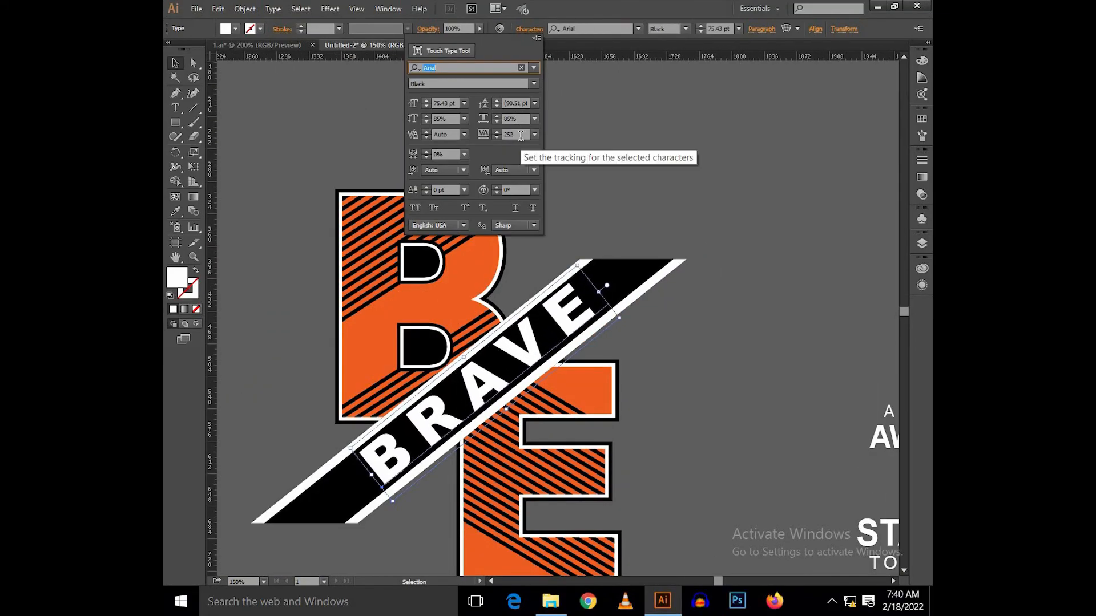
scroll(633, 228, down, 2)
scroll(531, 320, up, 2)
scroll(481, 343, down, 3)
Step: Reposition the BRAVE text so it sits centered between the bar's two white strips
scroll(676, 311, up, 4)
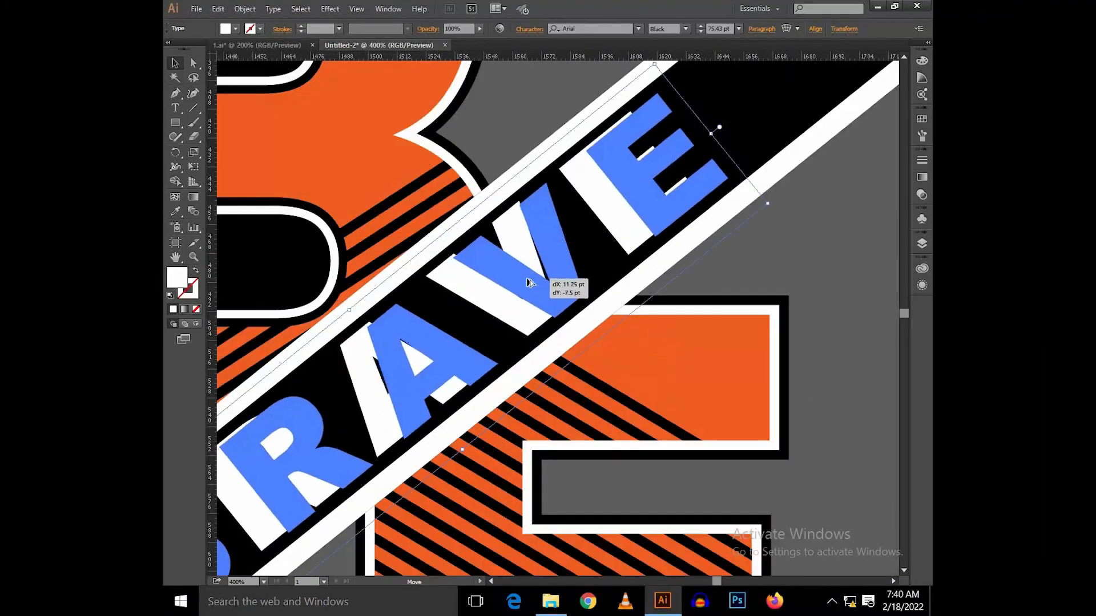
scroll(692, 280, up, 2)
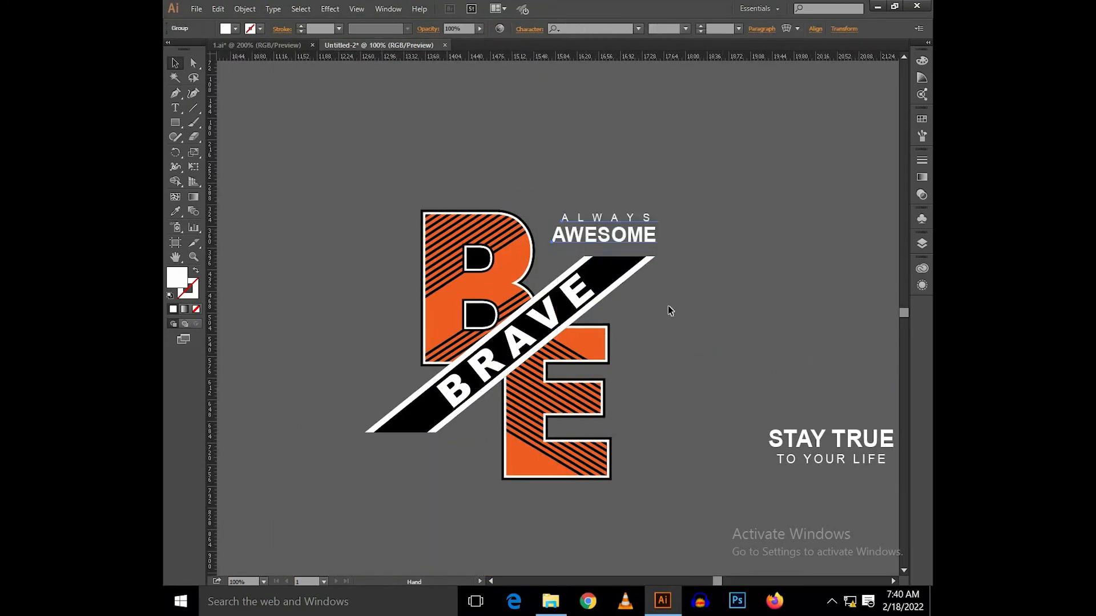
scroll(609, 221, up, 4)
drag(592, 180, 591, 193)
scroll(592, 158, down, 4)
Step: Place ALWAYS AWESOME above the bar's upper end and STAY TRUE TO YOUR LIFE below its lower end
drag(792, 381, 374, 452)
scroll(395, 437, up, 3)
drag(462, 388, 468, 344)
scroll(450, 366, up, 1)
scroll(411, 428, down, 4)
scroll(466, 390, up, 2)
drag(445, 414, 455, 406)
scroll(511, 377, down, 3)
scroll(538, 245, up, 1)
Step: Draw a large rectangle around the artwork, fill it black, send it to the back, and resize it as a background
key(m)
drag(333, 165, 744, 548)
click(235, 29)
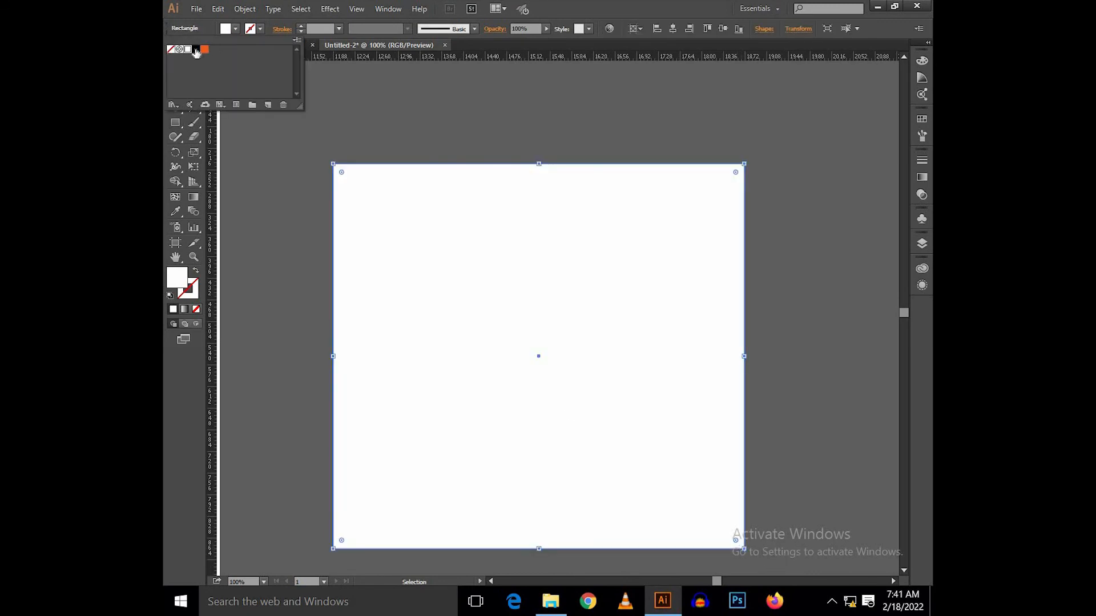
click(200, 48)
key(ctrl+shift+bracketleft)
drag(723, 361, 693, 360)
click(606, 162)
Step: Change the letter B's 8 pt stroke from white to black in its appearance settings
click(468, 251)
click(922, 284)
click(463, 100)
key(a)
key(v)
click(448, 184)
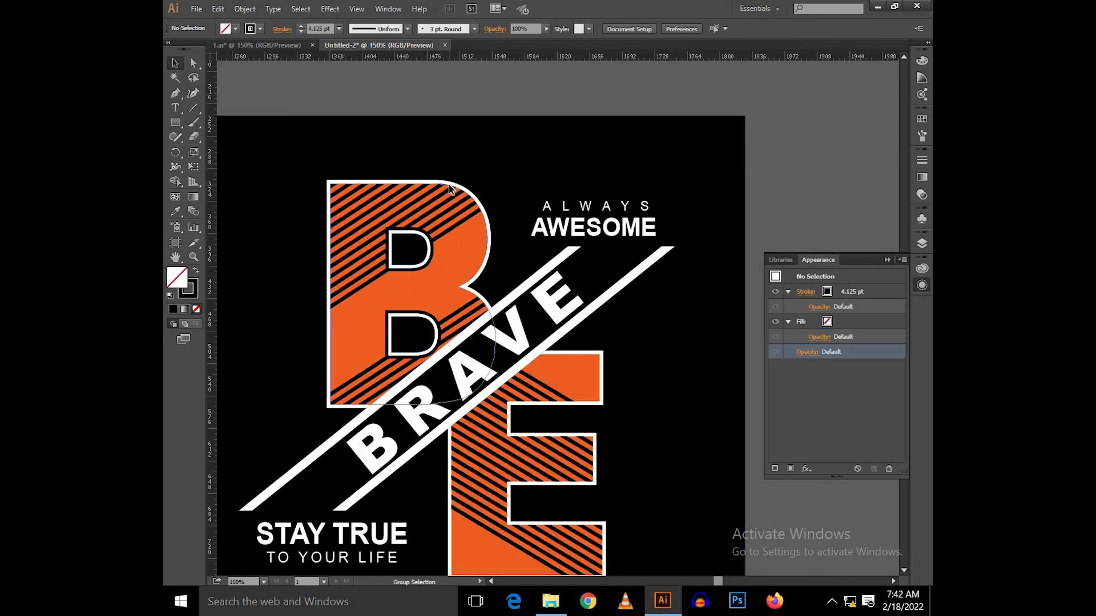
click(829, 322)
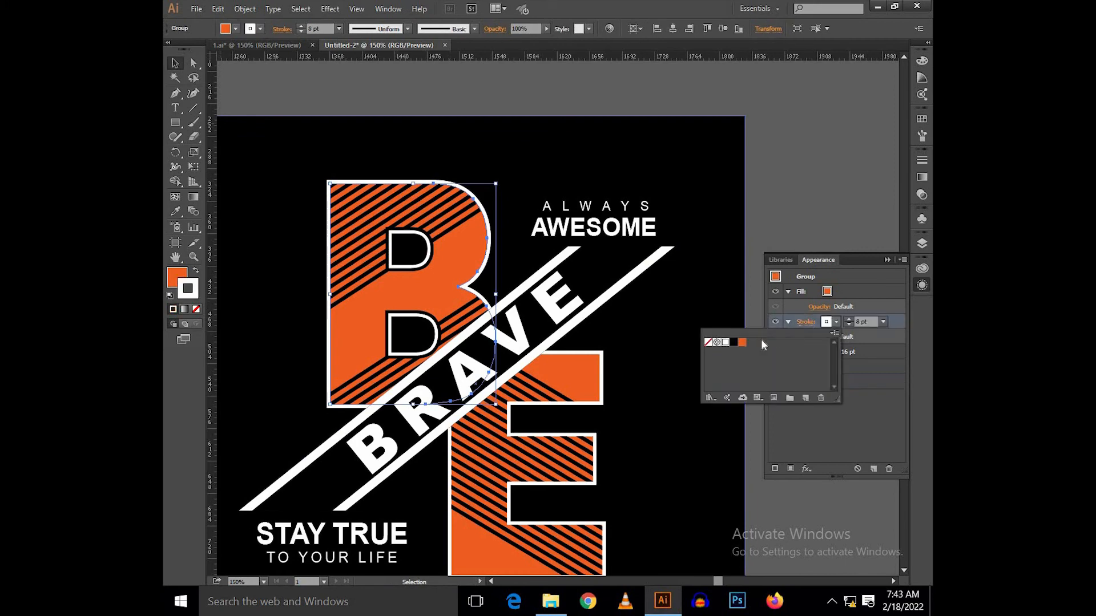
click(733, 343)
click(853, 346)
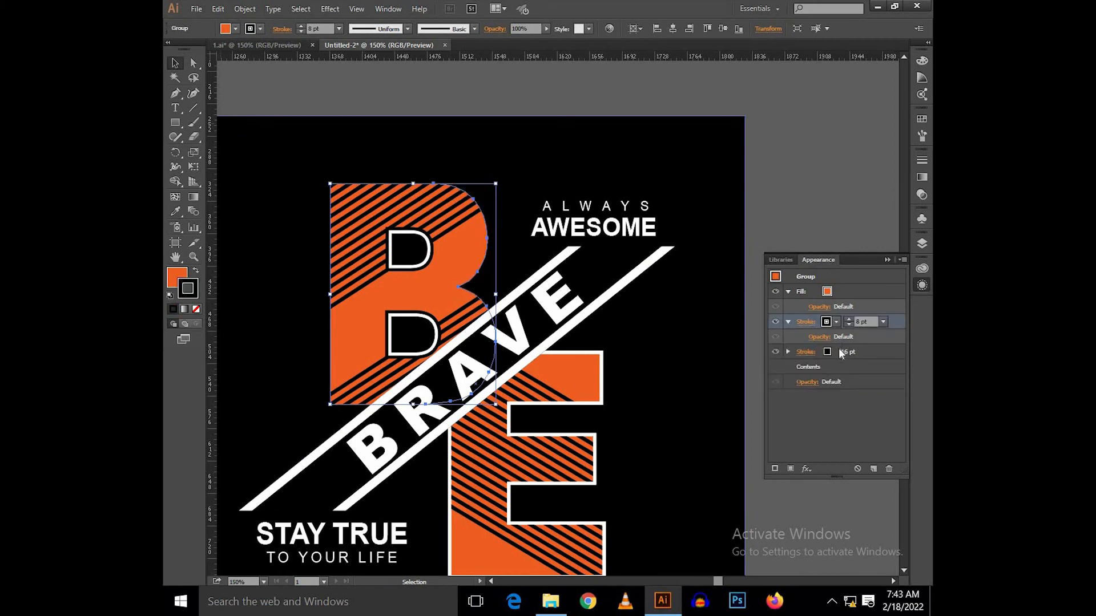
Step: Change the letter B's 16 pt stroke color to white and deselect the letter
click(838, 351)
click(837, 352)
click(725, 373)
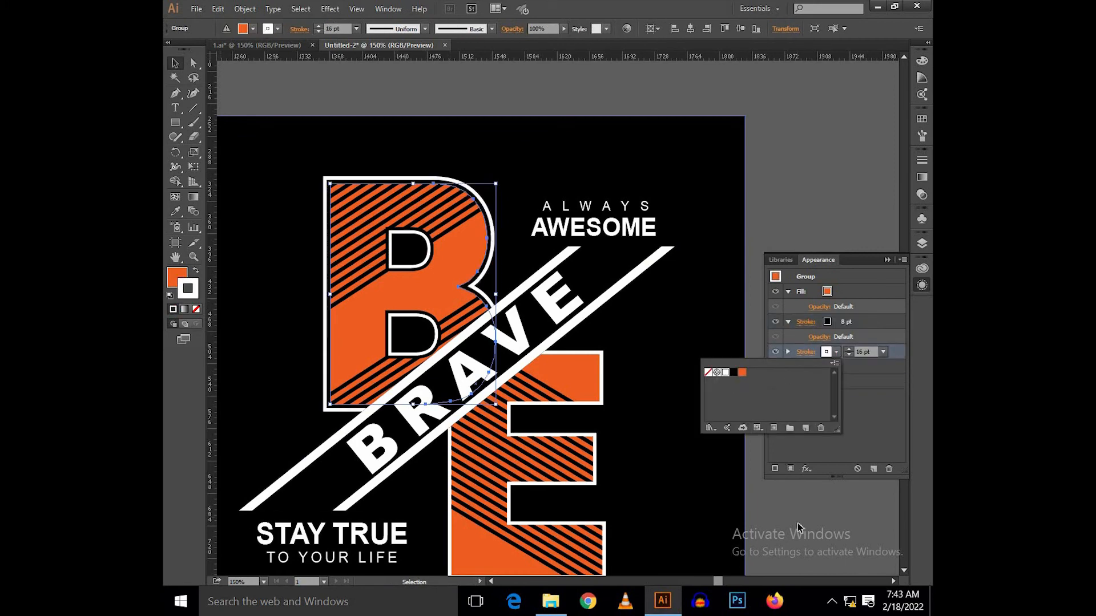
click(802, 525)
click(804, 525)
Step: Change the letter E's 8 pt stroke color to black
drag(779, 542, 768, 469)
click(565, 296)
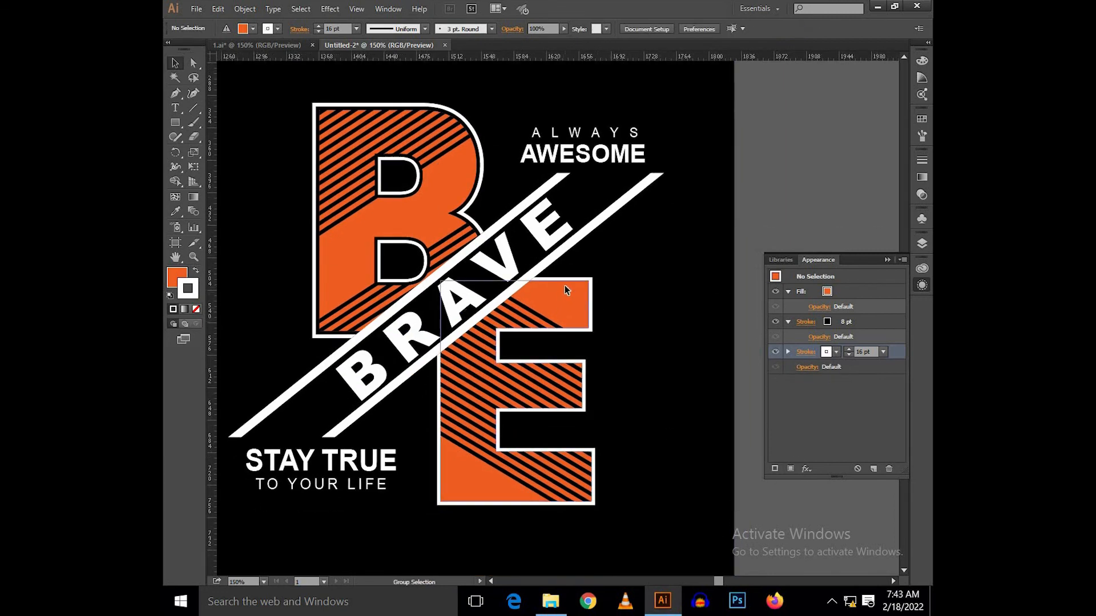
click(831, 323)
click(834, 323)
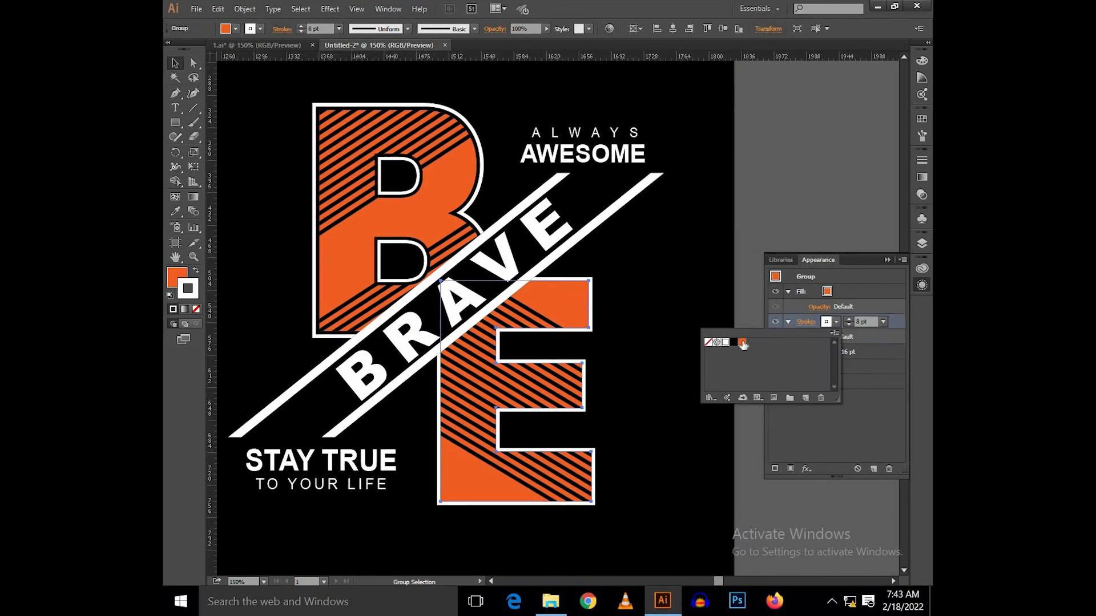
click(733, 342)
Step: Change the letter E's 16 pt stroke color to white and close the appearance settings
click(860, 355)
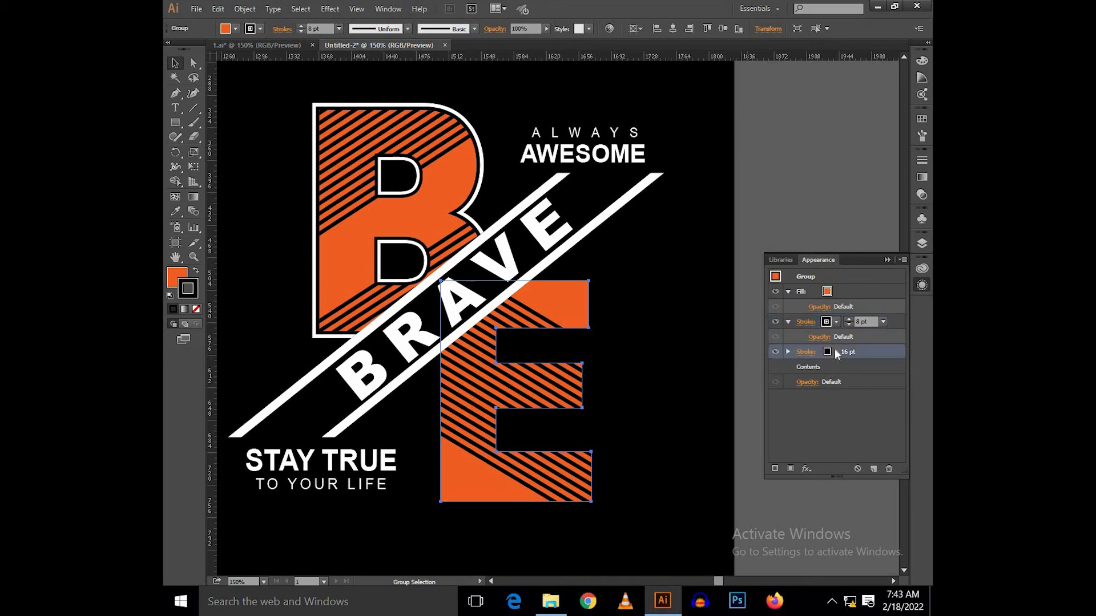
click(835, 351)
click(725, 372)
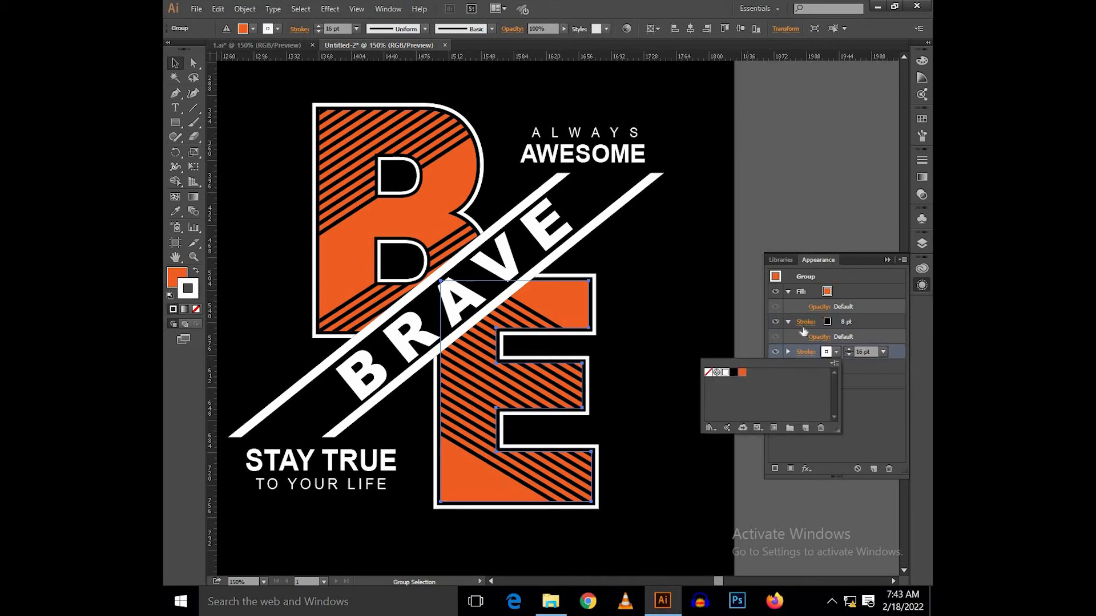
click(888, 259)
click(769, 278)
Step: Set the AWESOME and STAY TRUE text lines to the Arial Black font style
scroll(769, 273, down, 1)
drag(813, 253, 667, 277)
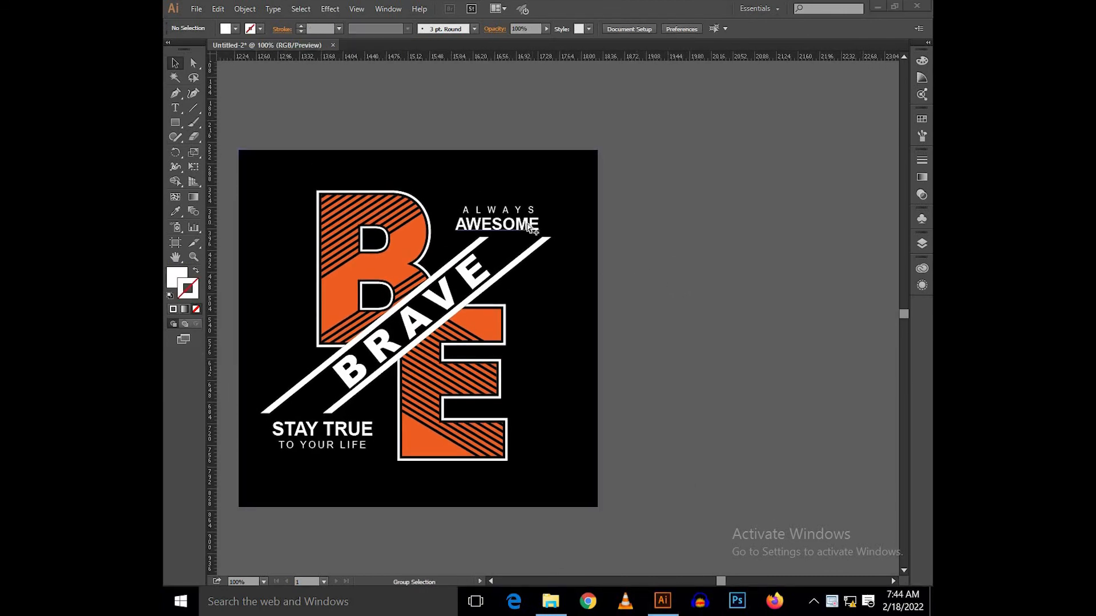
click(496, 224)
shift+click(322, 429)
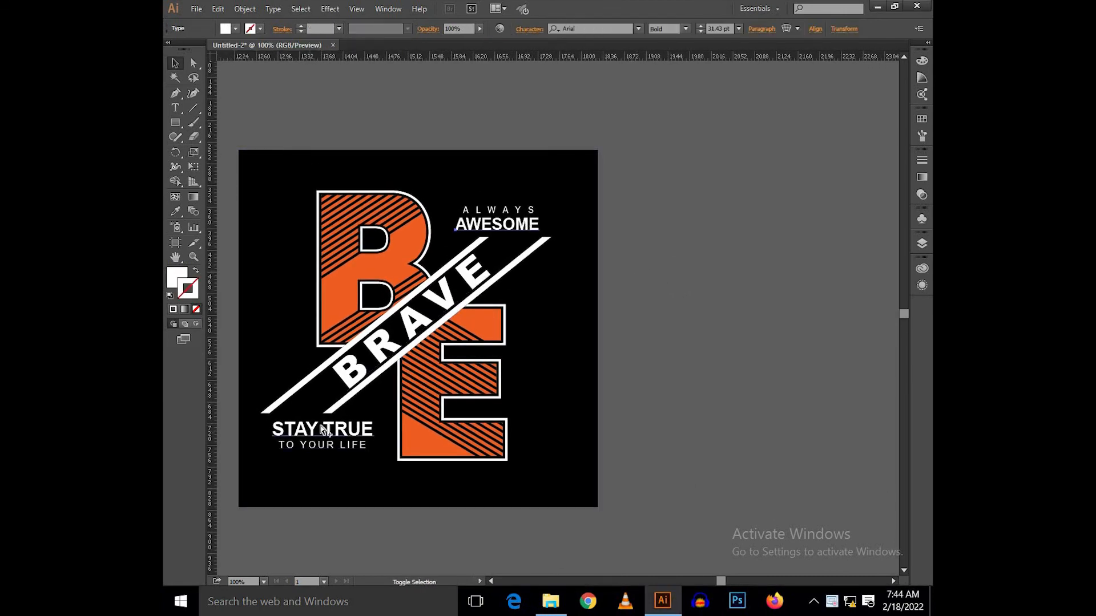
click(685, 28)
click(673, 94)
click(670, 177)
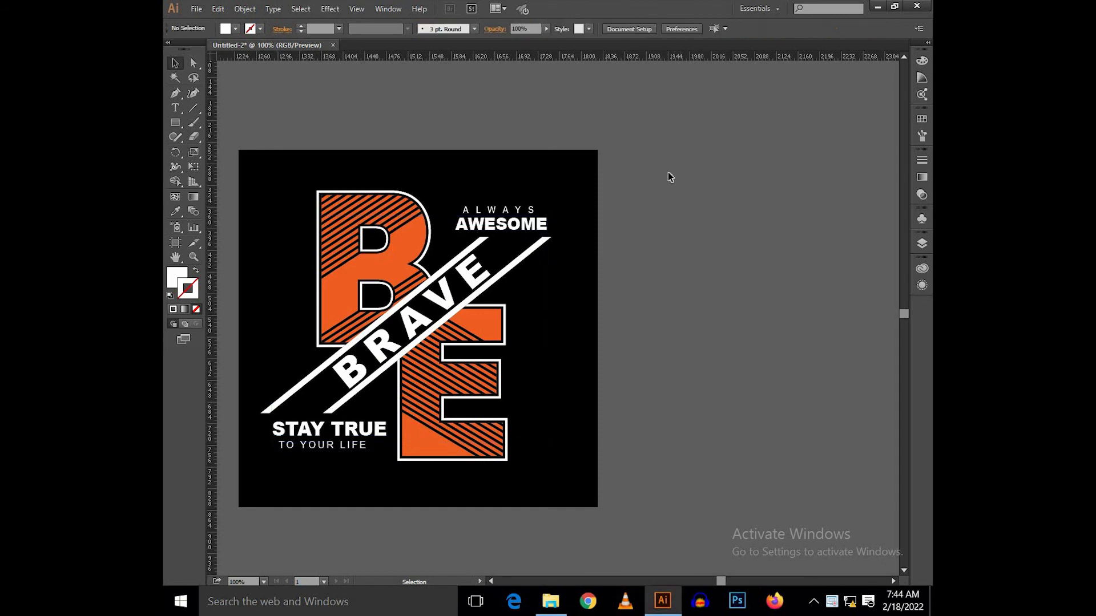
Step: Set the ALWAYS text to Bold and reposition it centered above AWESOME
scroll(546, 217, up, 5)
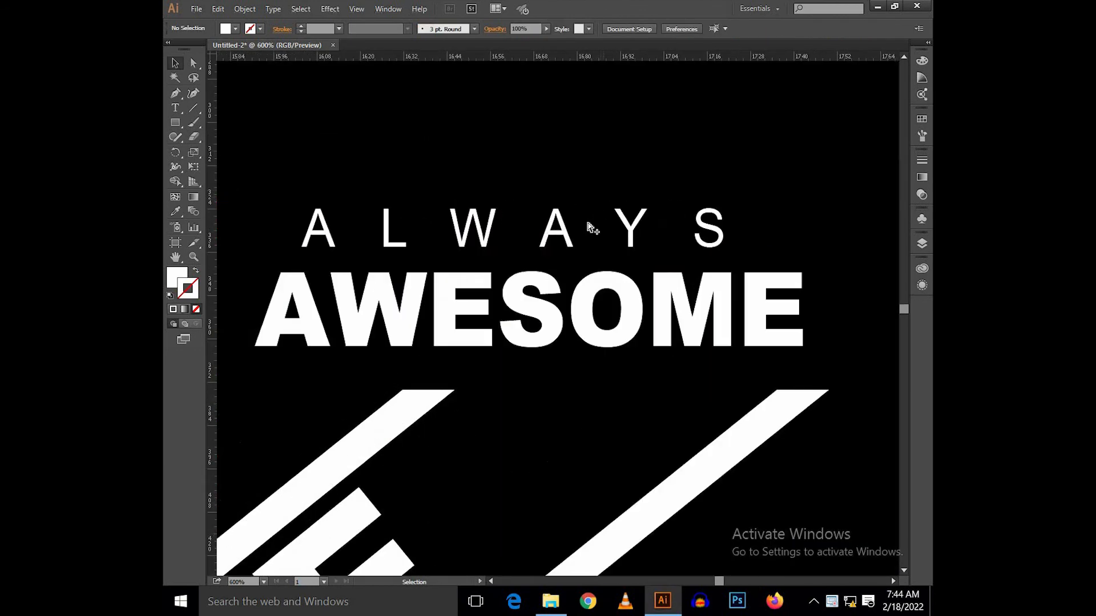
click(592, 227)
click(686, 29)
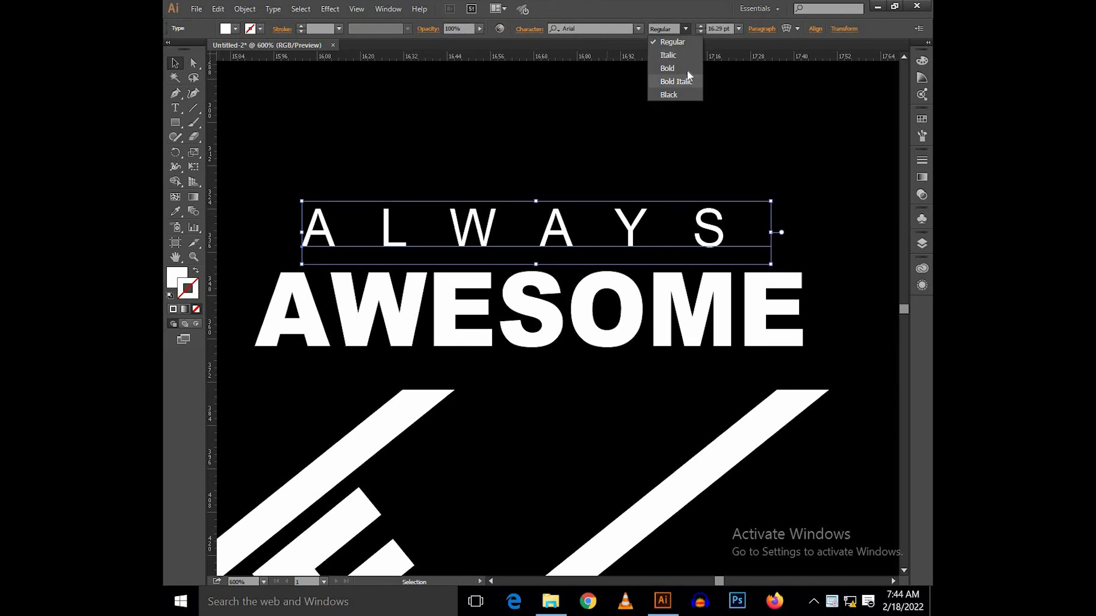
click(673, 66)
drag(592, 230, 608, 255)
Step: Group the ALWAYS and AWESOME text lines together
scroll(606, 230, down, 2)
shift+click(604, 261)
key(ctrl+g)
scroll(609, 260, down, 2)
scroll(609, 261, up, 2)
scroll(607, 257, down, 1)
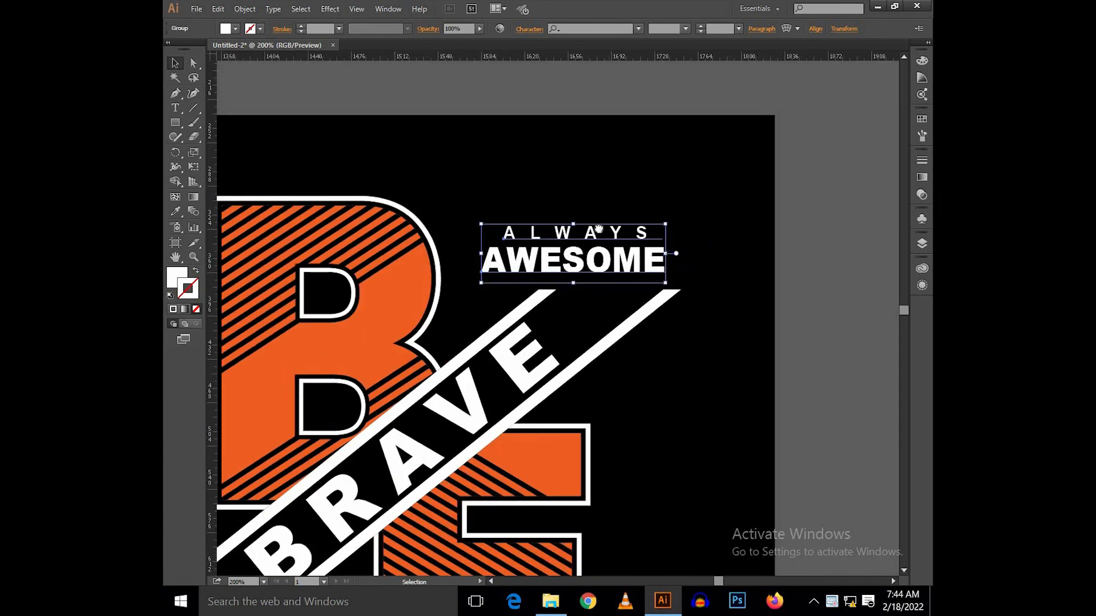
Step: Set the TO YOUR LIFE text to Bold and center it beneath STAY TRUE
drag(575, 348, 696, 140)
drag(367, 436, 478, 296)
scroll(482, 296, up, 1)
click(480, 402)
click(685, 30)
click(674, 72)
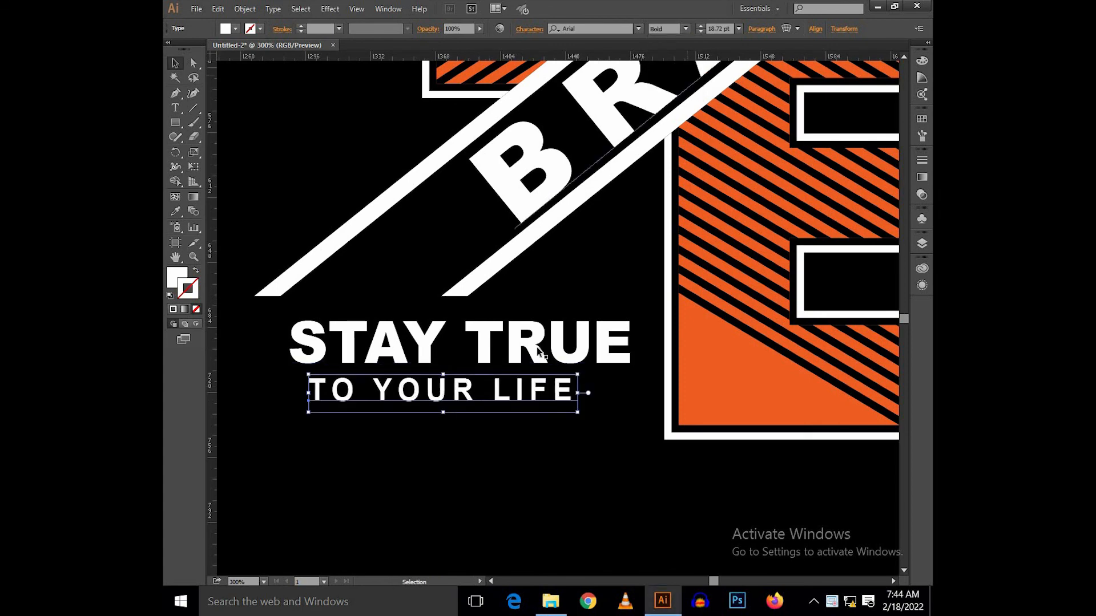
scroll(454, 399, up, 1)
drag(469, 389, 502, 390)
Step: Group STAY TRUE with TO YOUR LIFE and shift the group slightly down from the diagonal bar
shift+click(508, 331)
key(ctrl+g)
drag(510, 323, 510, 335)
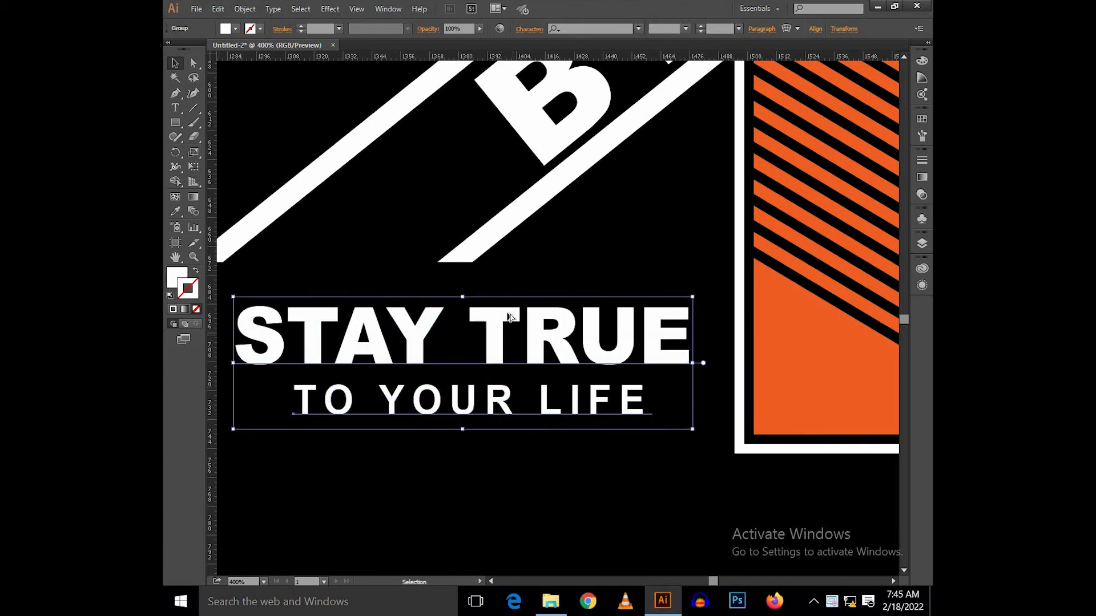
scroll(509, 317, down, 4)
drag(667, 206, 590, 280)
click(685, 254)
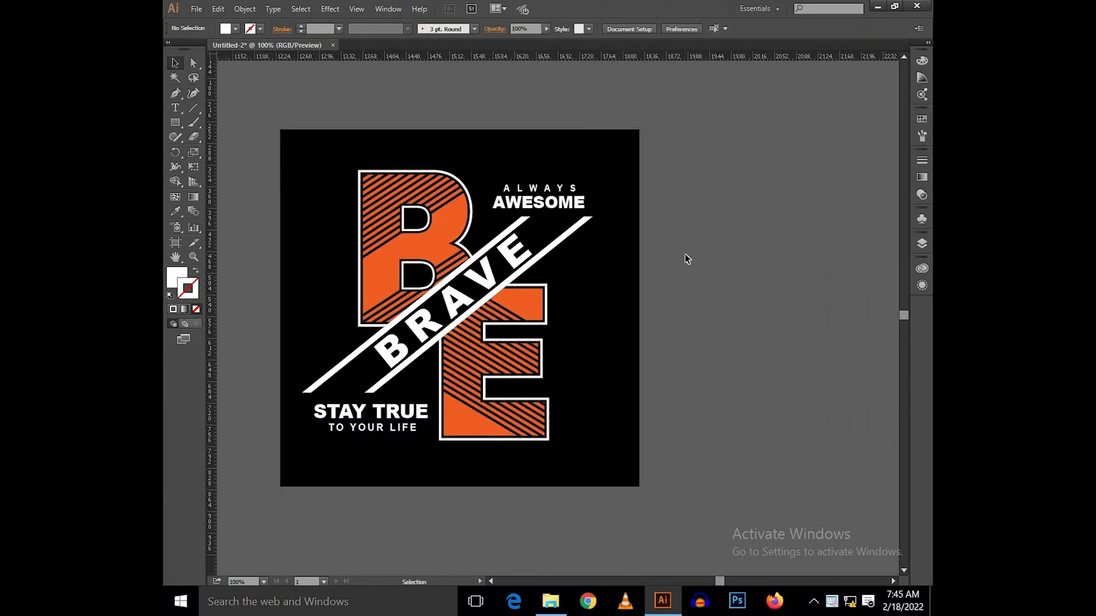